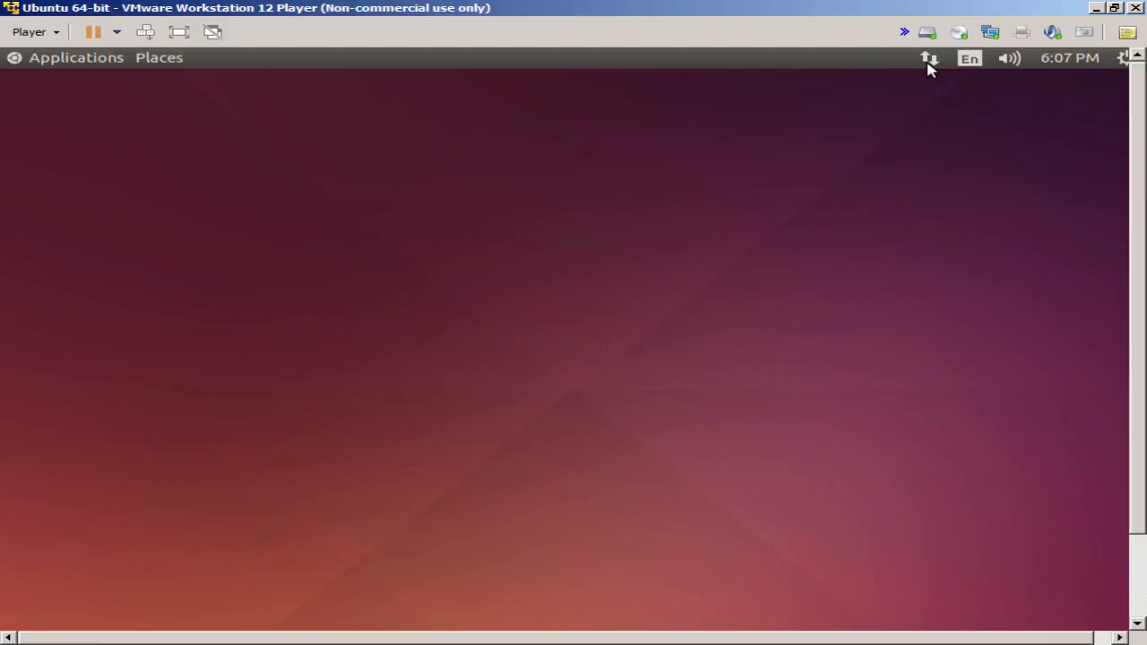
# - Switch the Ubuntu virtual machine to full screen
pyautogui.click(928, 61)
pyautogui.click(664, 157)
pyautogui.click(179, 32)
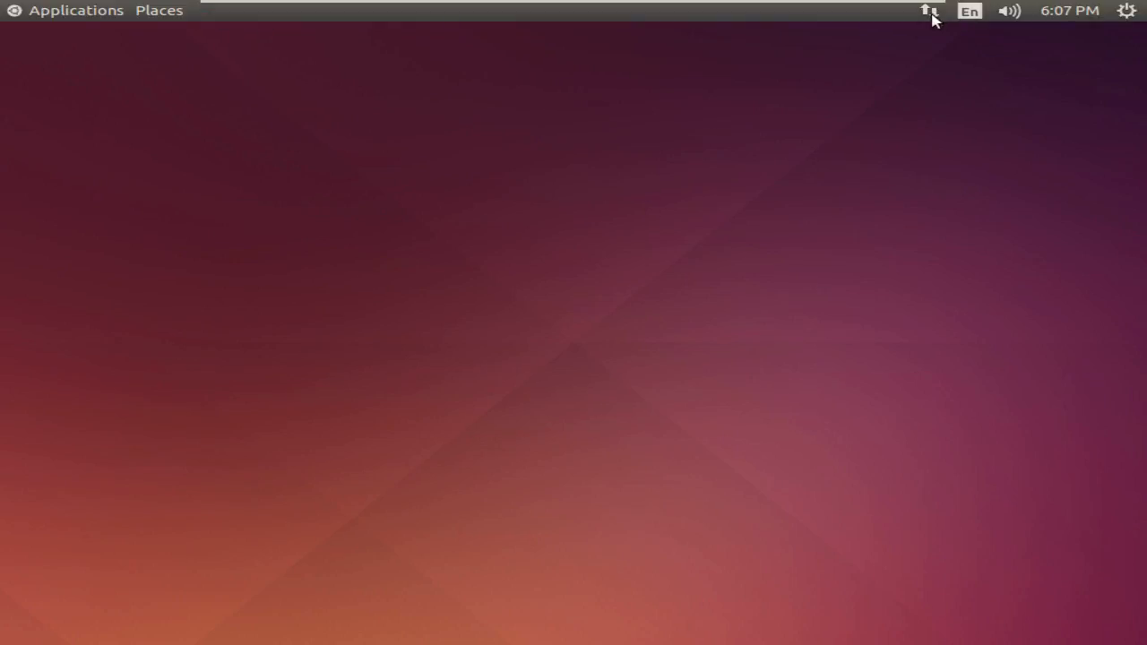
# - Open Wired connection 1 for editing from the network menu's Edit Connections list
pyautogui.click(932, 13)
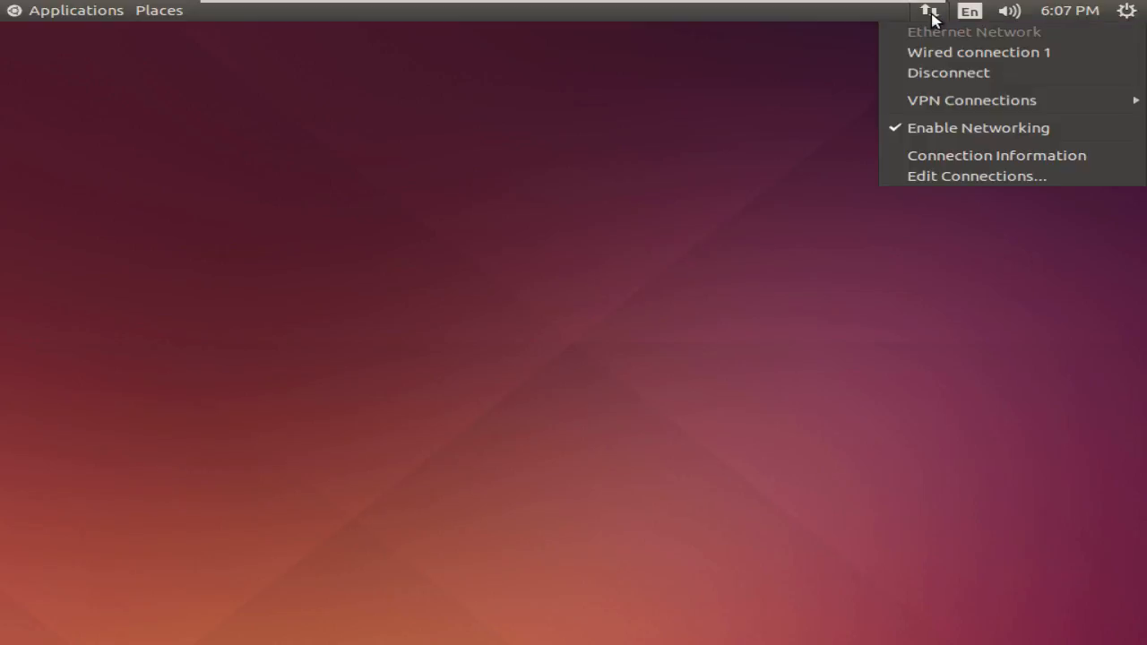
pyautogui.click(964, 184)
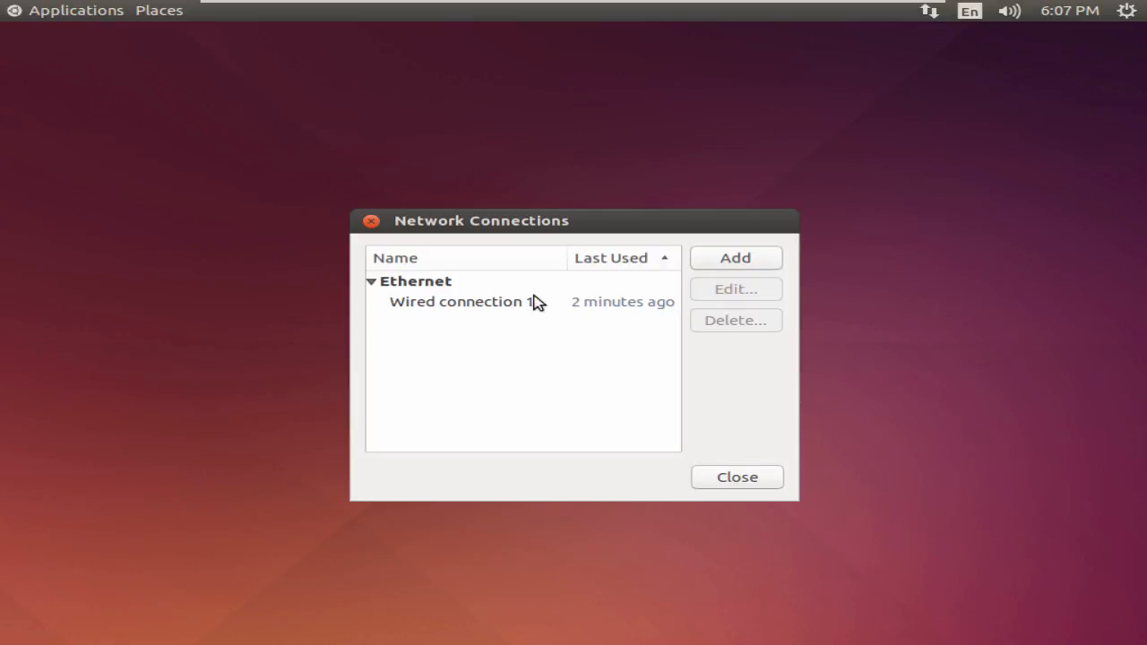
pyautogui.click(513, 307)
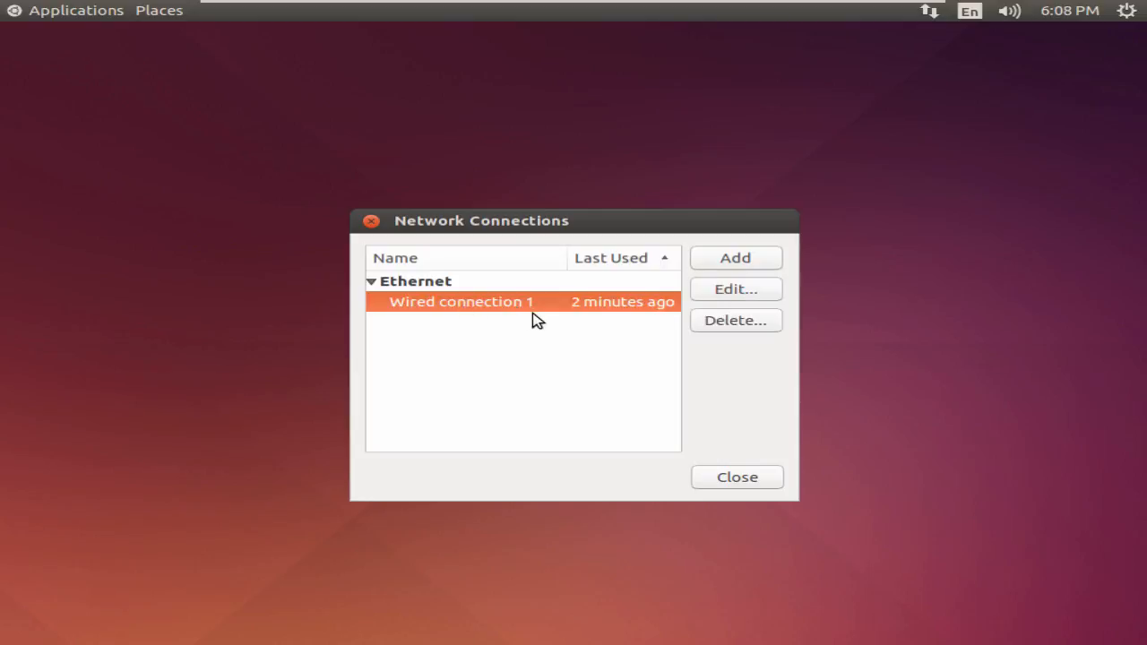
pyautogui.click(732, 297)
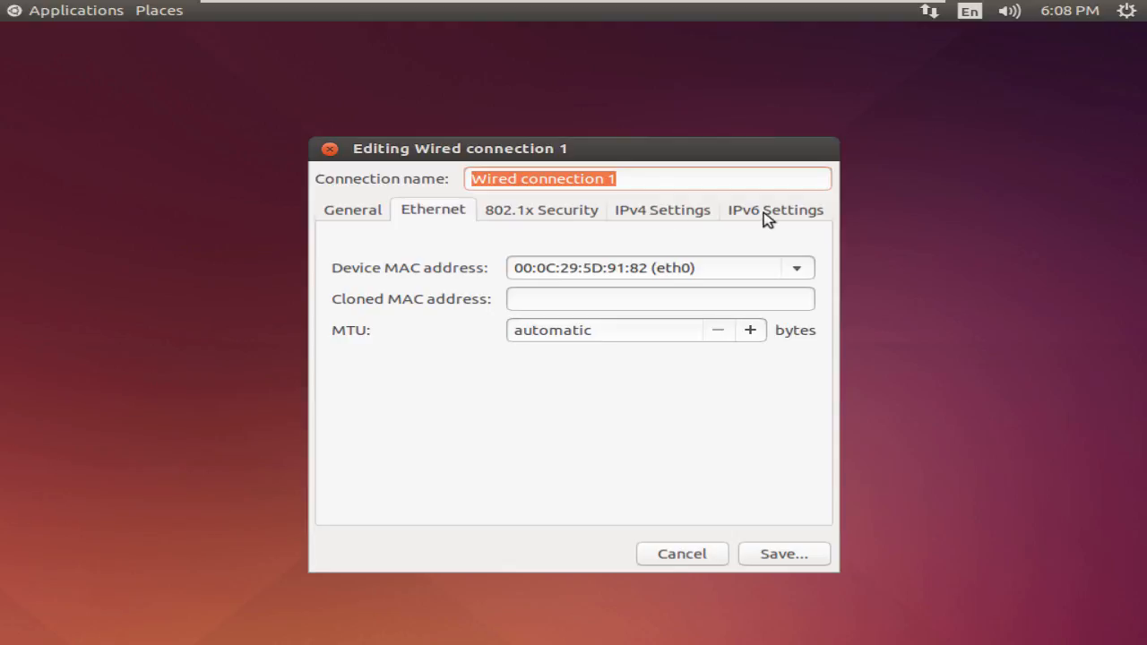
# - Set the IPv4 method to Manual and add a new address row
pyautogui.click(689, 220)
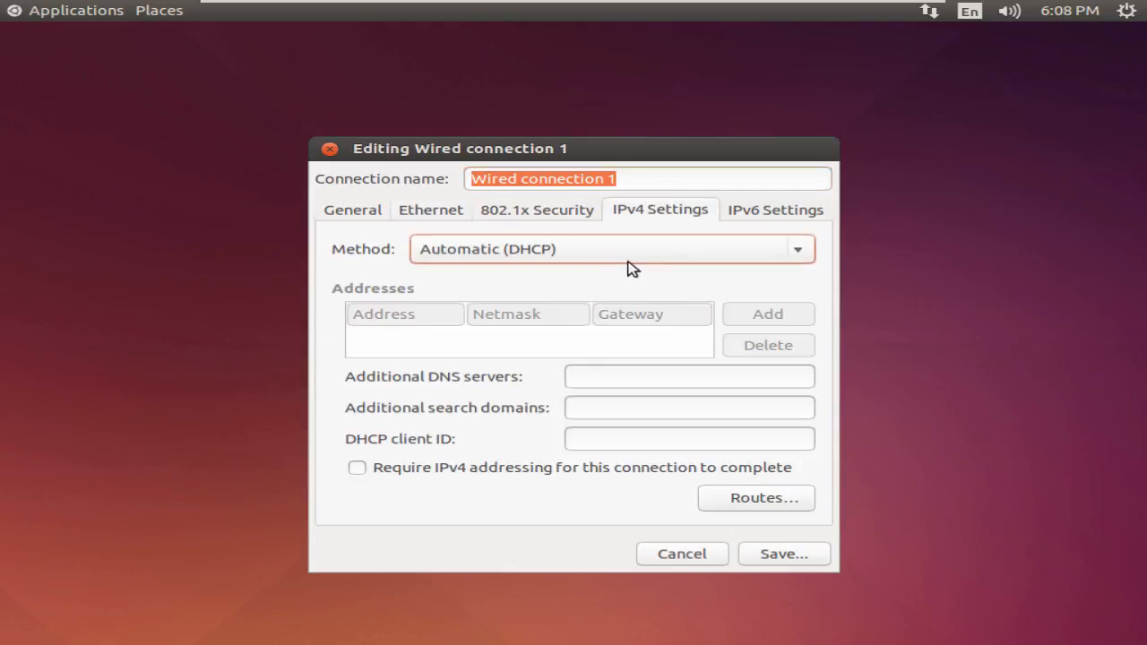
pyautogui.click(657, 257)
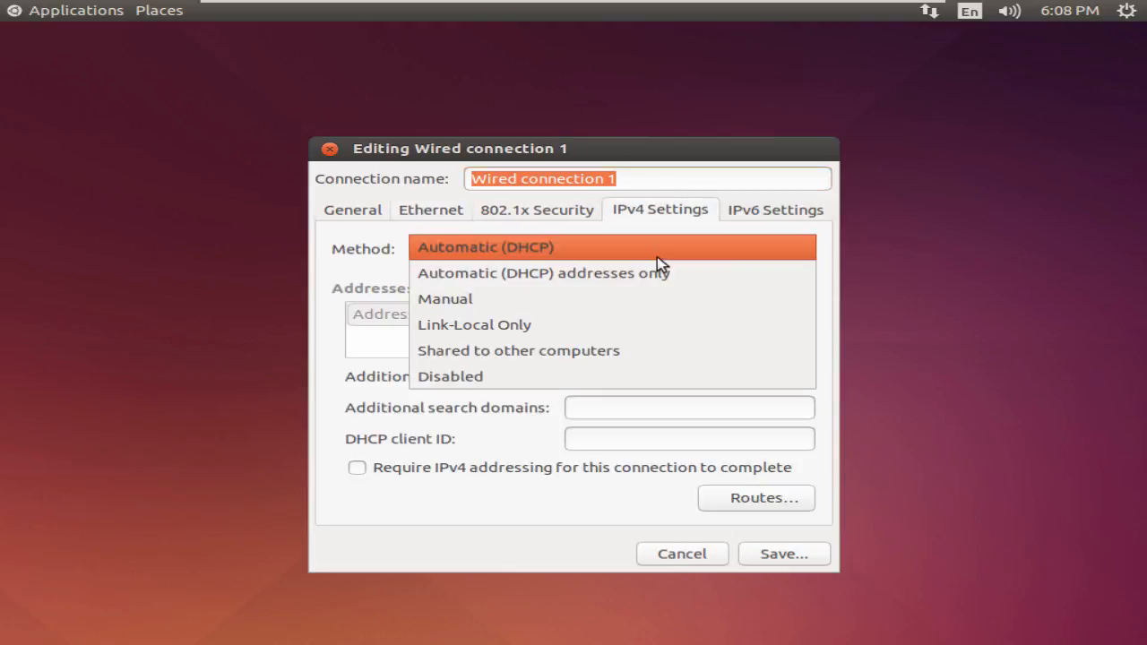
pyautogui.click(642, 306)
pyautogui.click(759, 321)
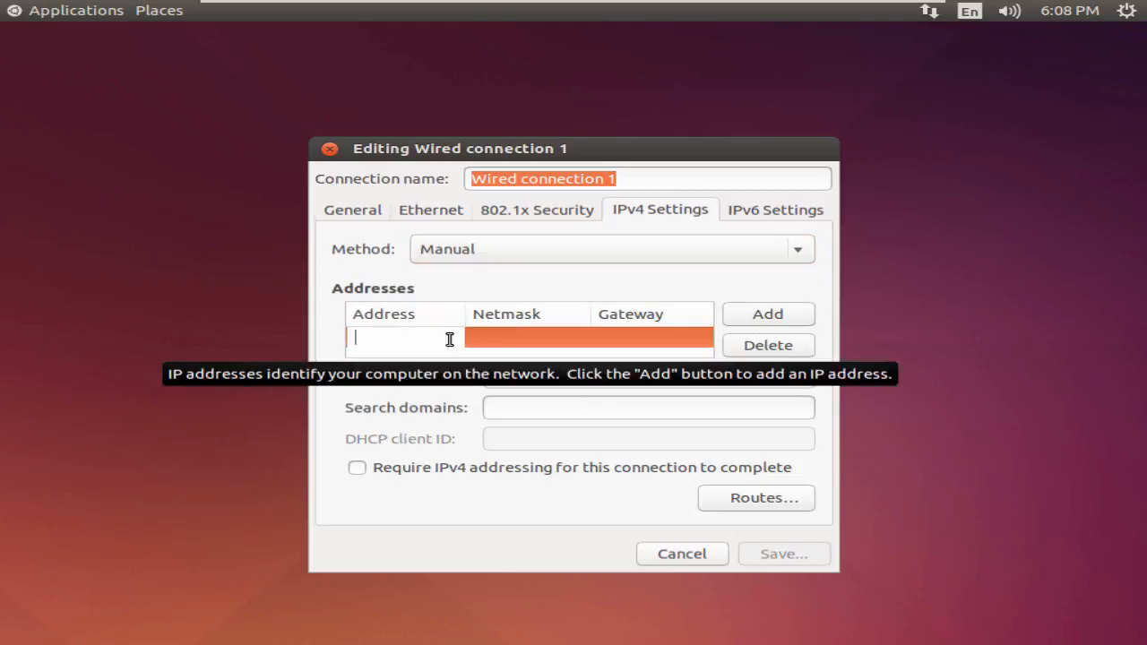
pyautogui.click(511, 345)
pyautogui.click(661, 347)
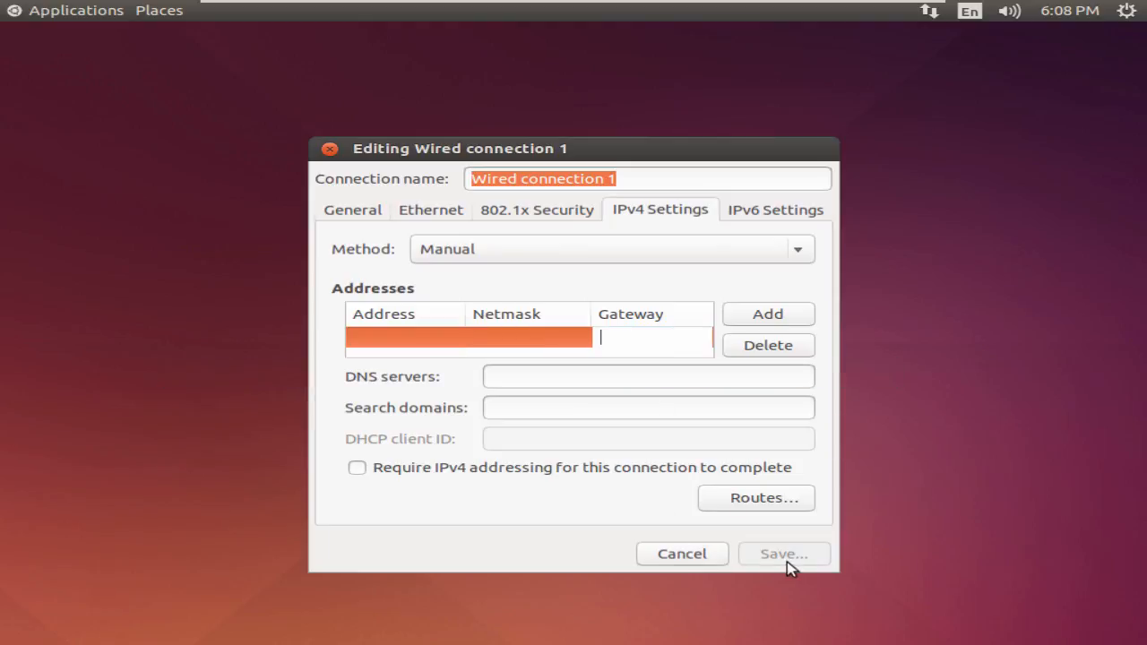
# - Enter address 192.168.1.5, netmask 24, gateway 192.168.1.1, DNS 4.2.2.3, and save
pyautogui.click(391, 337)
pyautogui.write('192')
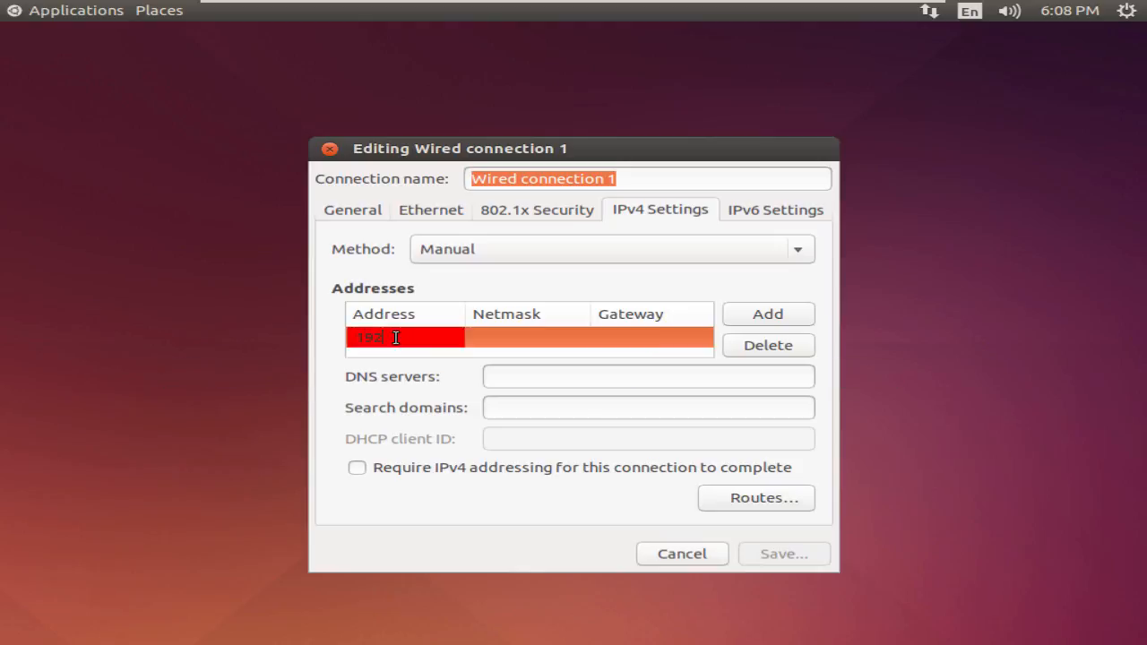
pyautogui.write('.168.1.5')
pyautogui.press('Tab')
pyautogui.write('24')
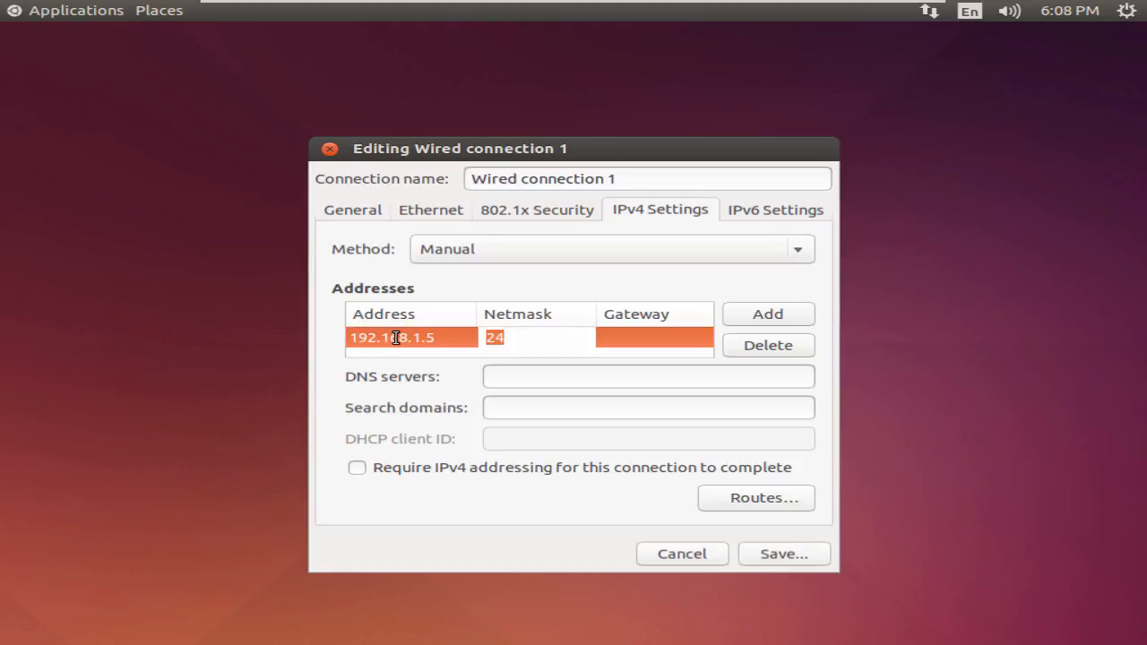
pyautogui.press('Tab')
pyautogui.write('19')
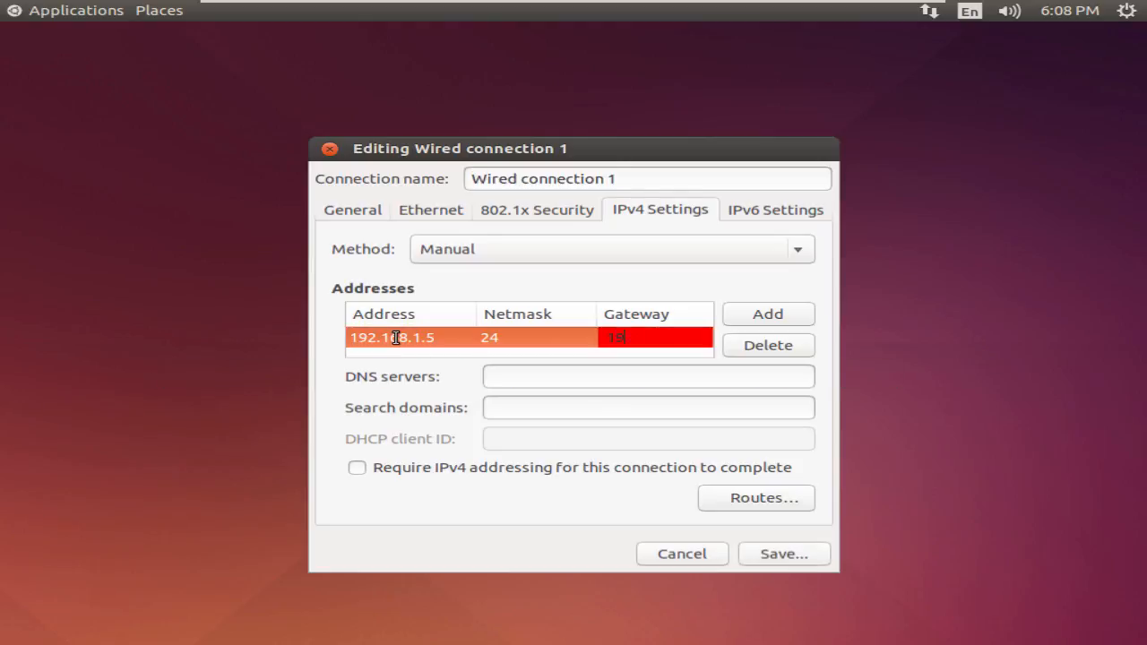
pyautogui.write('2.168.1.1')
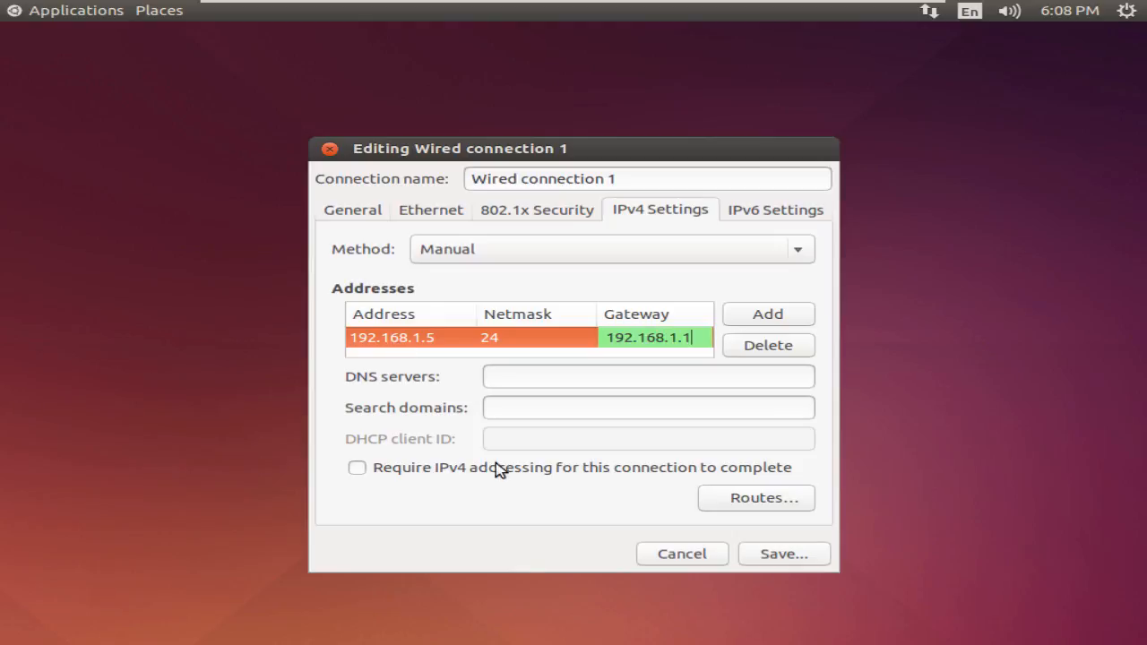
pyautogui.click(583, 375)
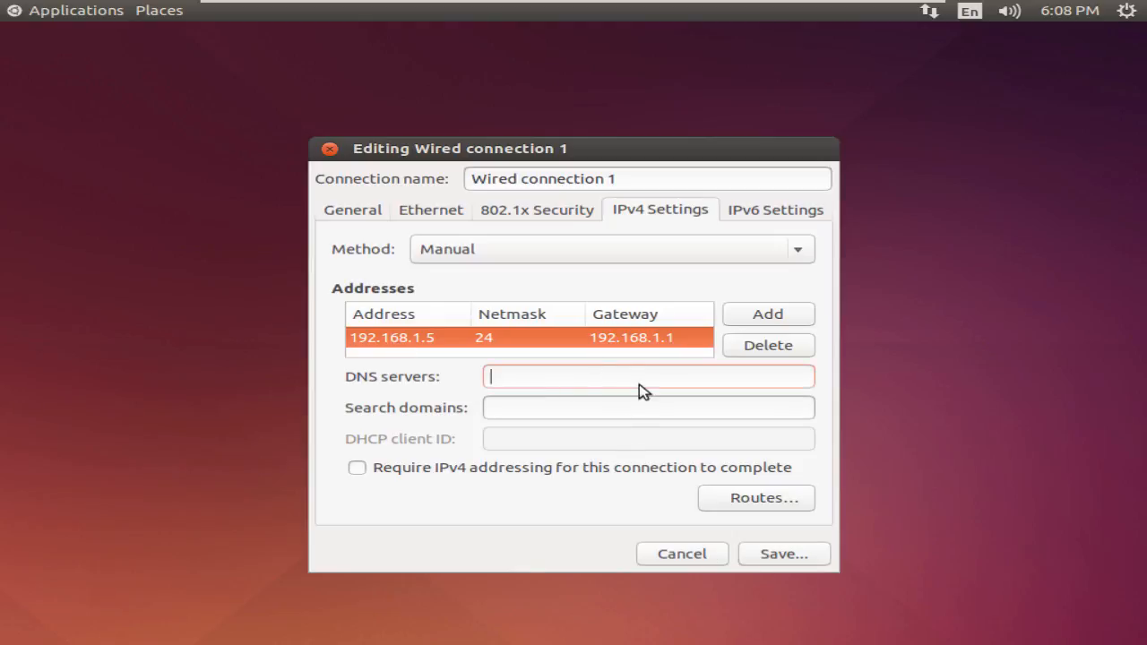
pyautogui.write('4')
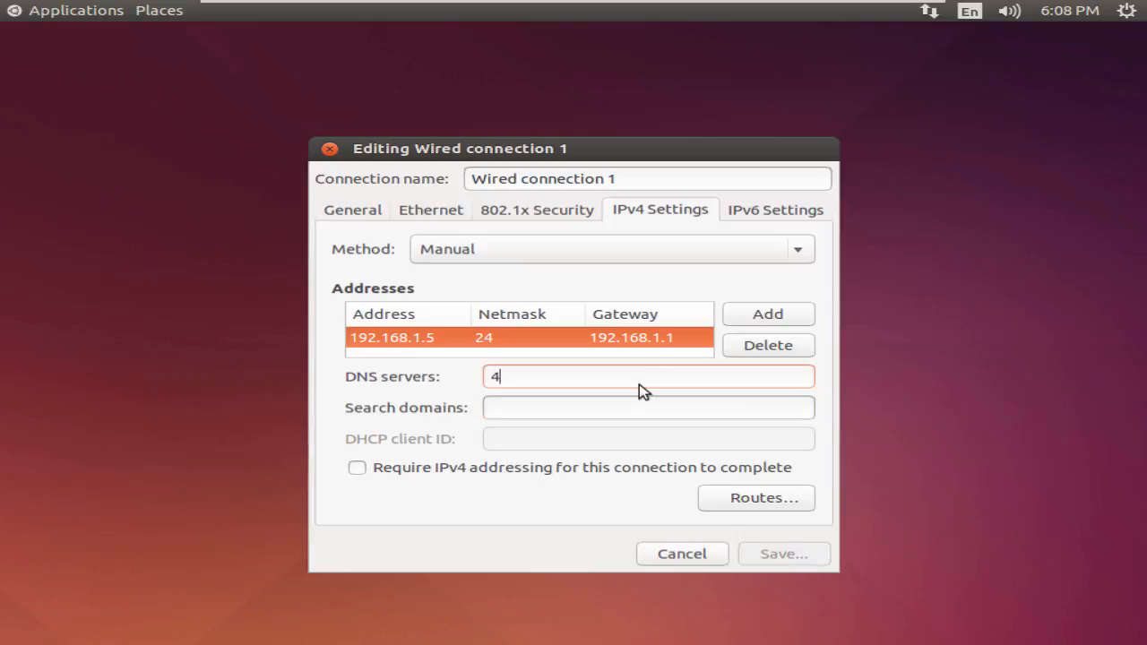
pyautogui.write('.2.2.3')
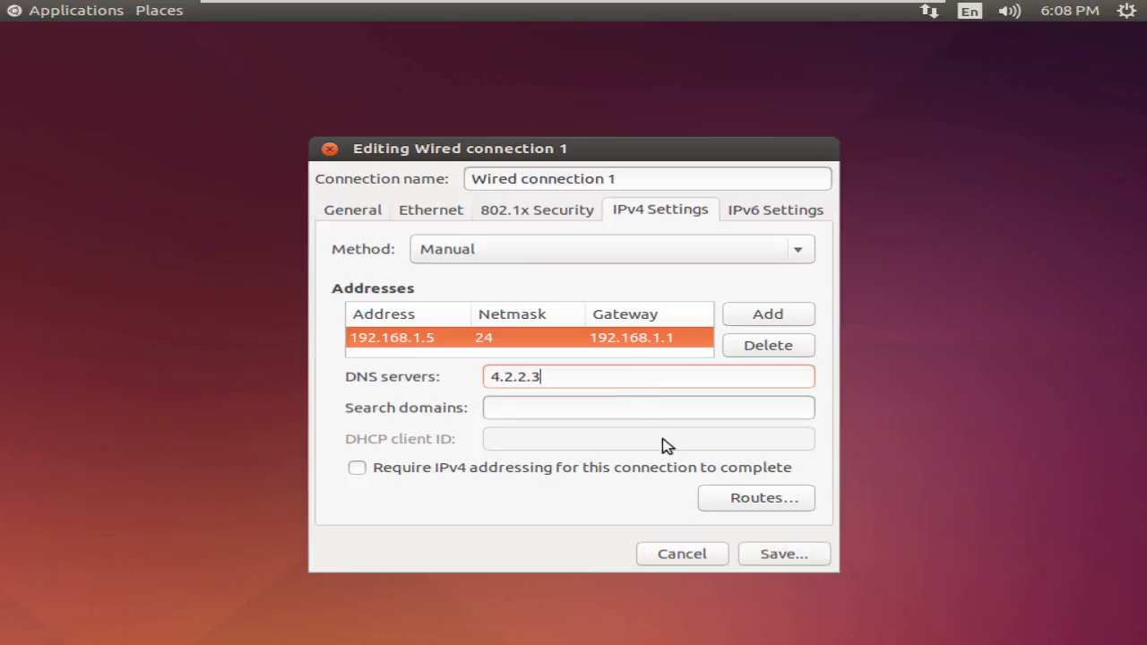
pyautogui.click(789, 556)
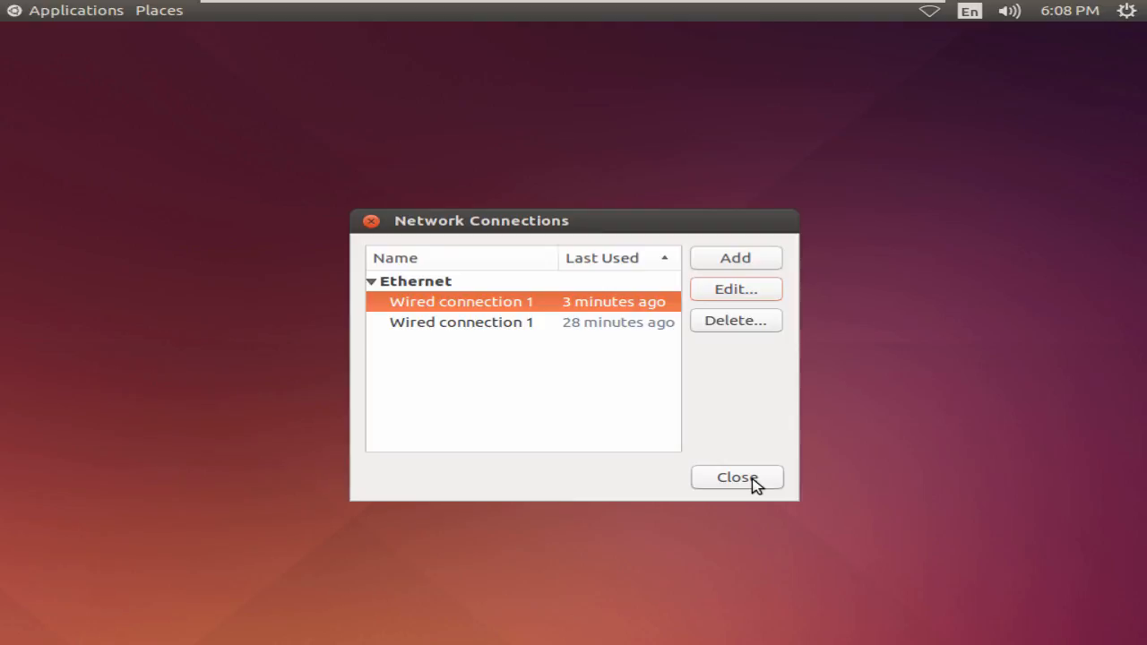
# - Close Network Connections, then turn networking off and back on
pyautogui.click(755, 484)
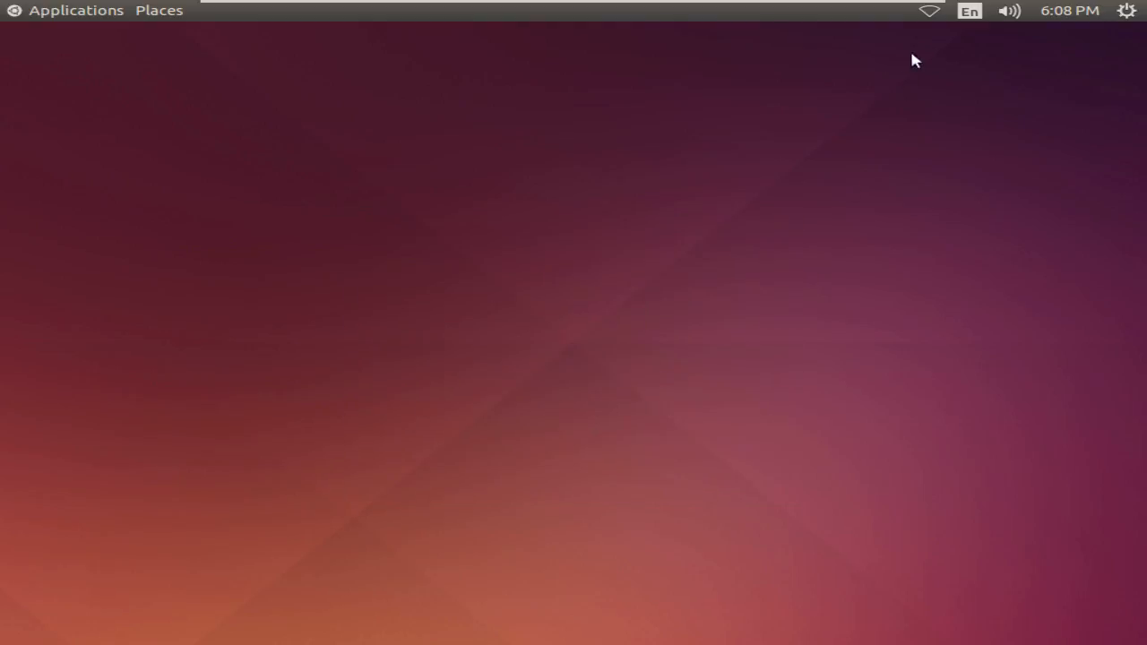
pyautogui.click(930, 13)
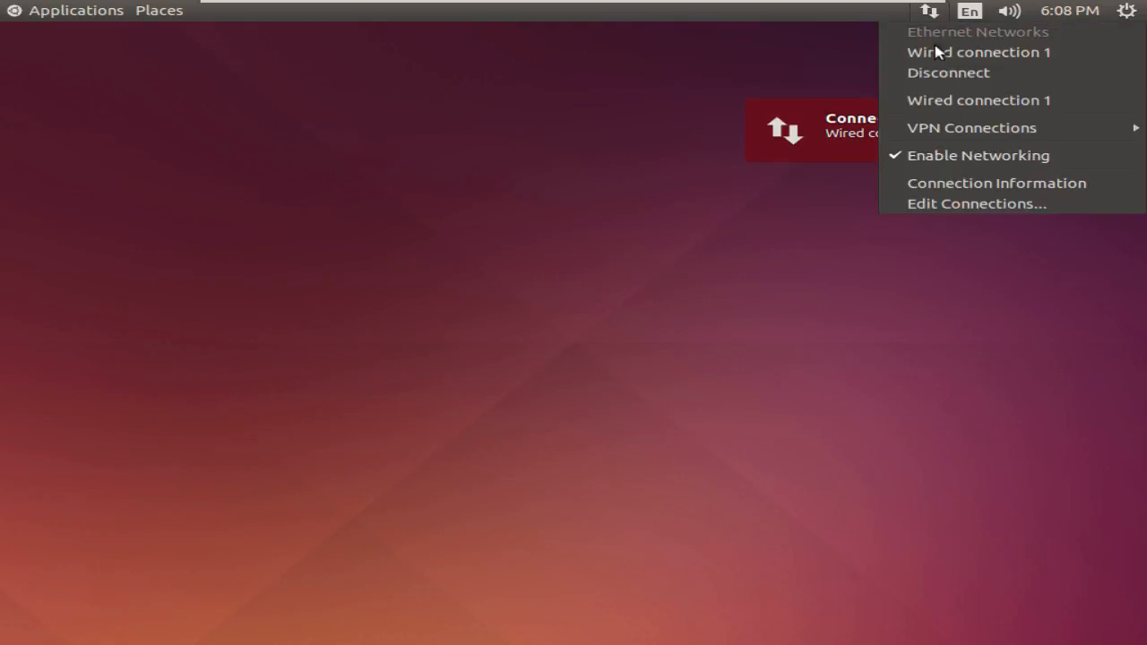
pyautogui.click(949, 160)
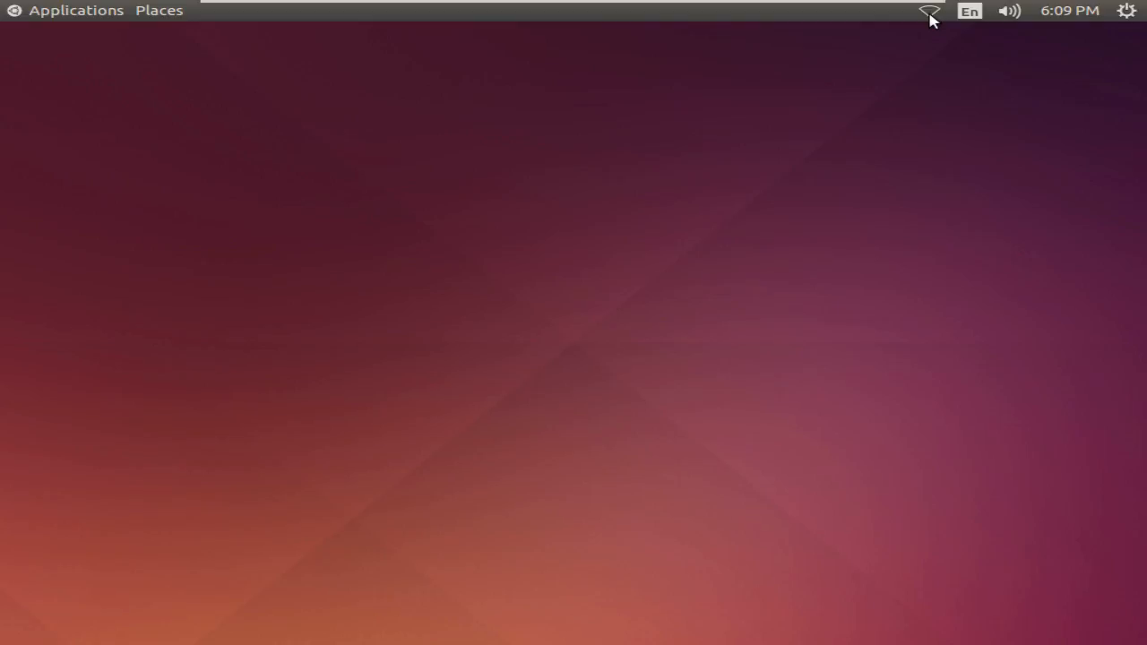
pyautogui.click(930, 13)
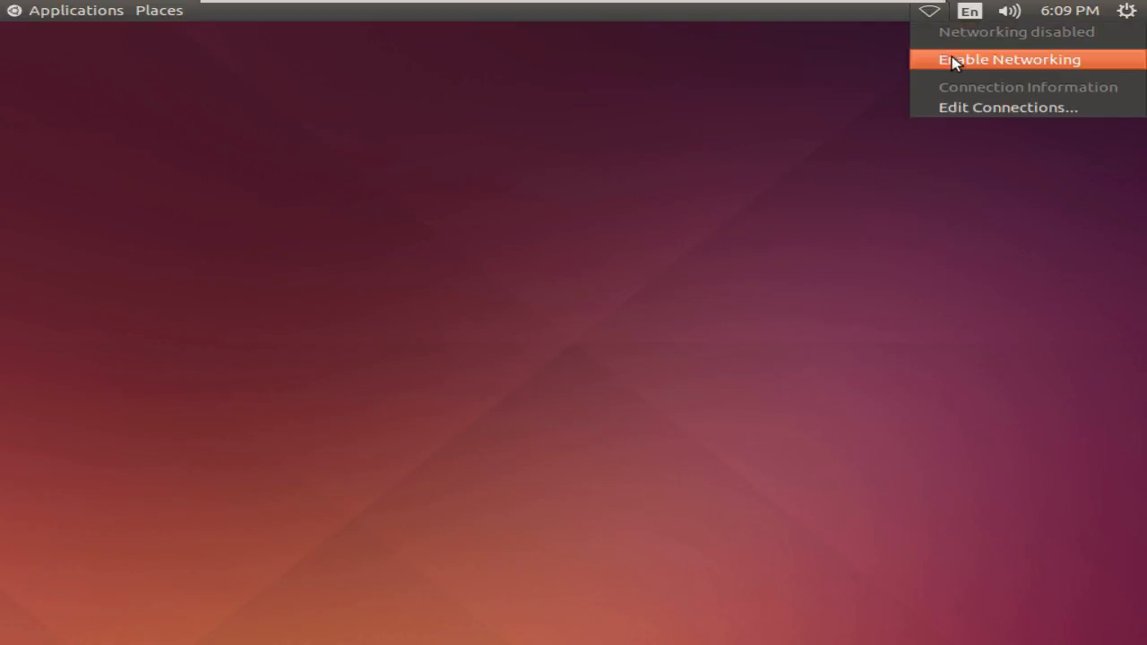
pyautogui.click(954, 61)
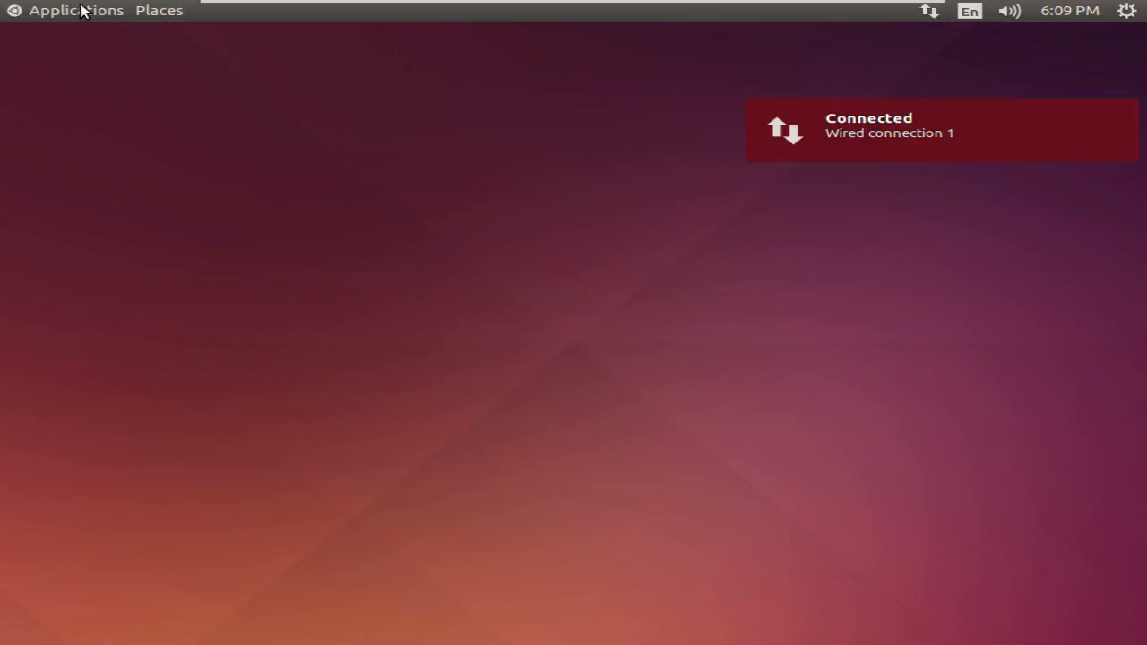
# - Show the Connection Information for the active wired connection
pyautogui.click(80, 11)
pyautogui.moveTo(197, 43)
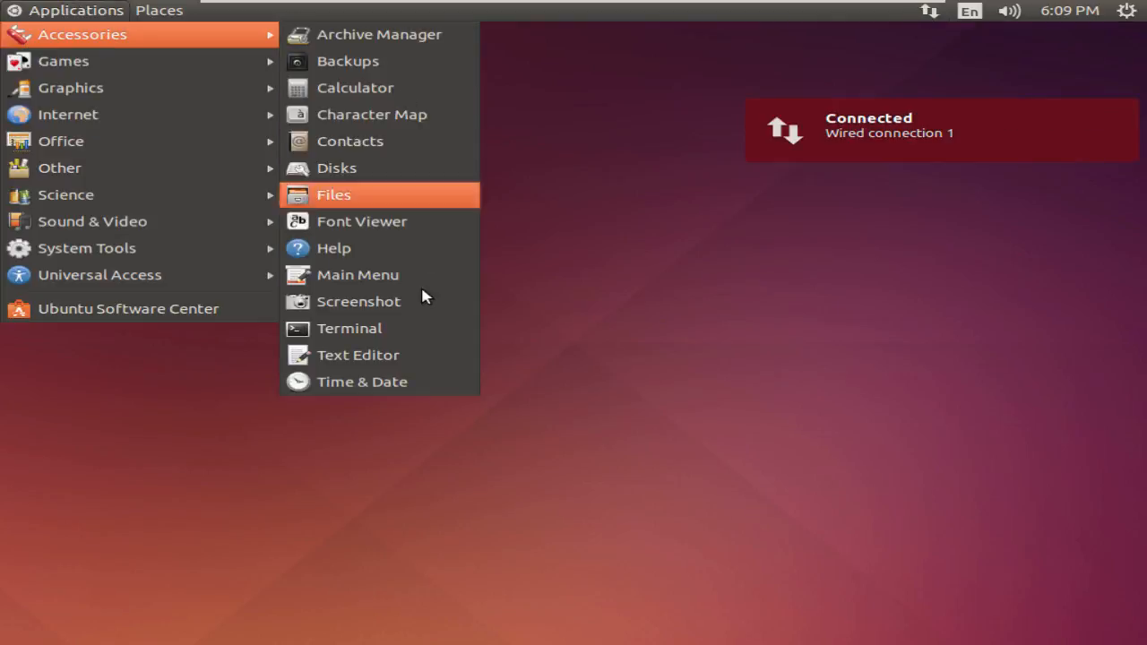
pyautogui.click(426, 330)
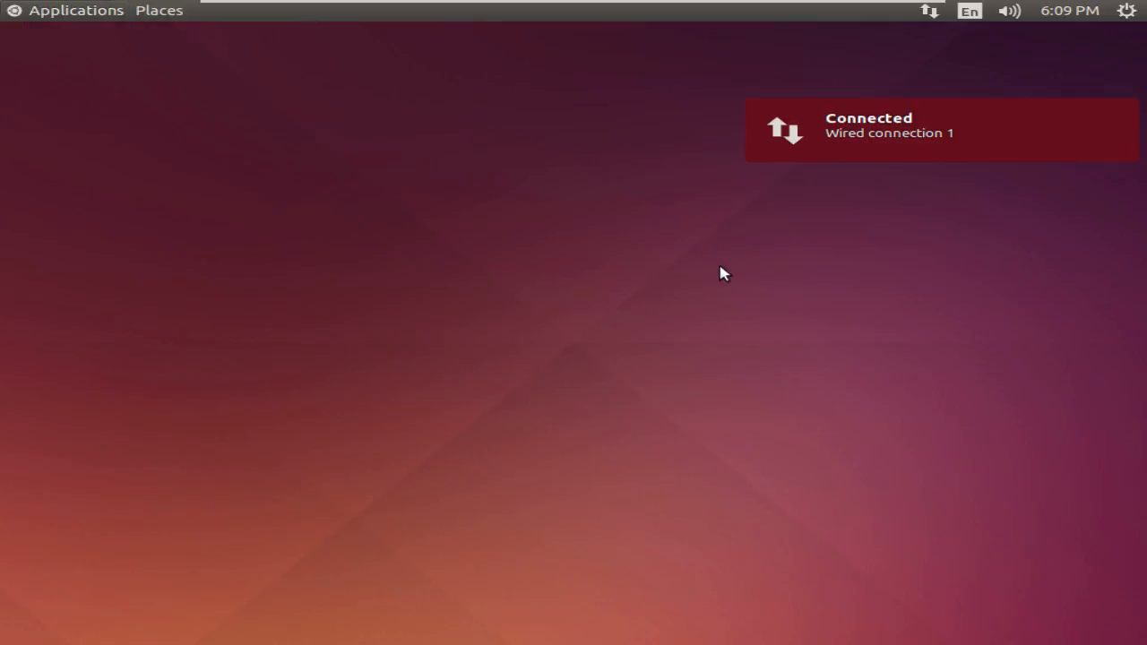
pyautogui.click(930, 10)
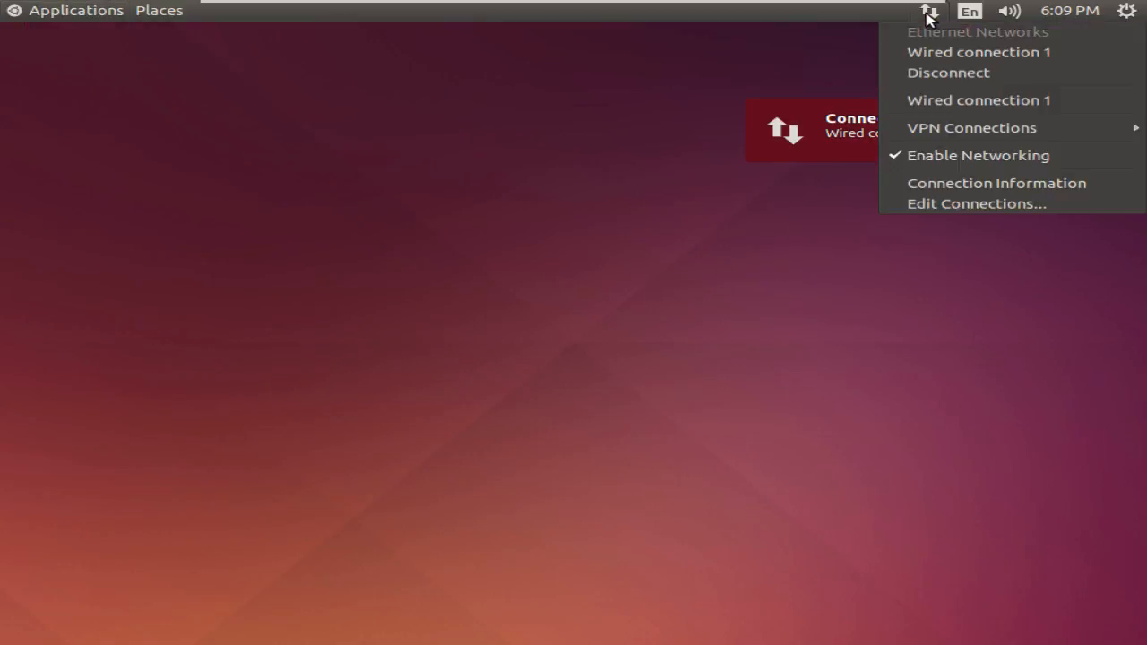
pyautogui.click(962, 186)
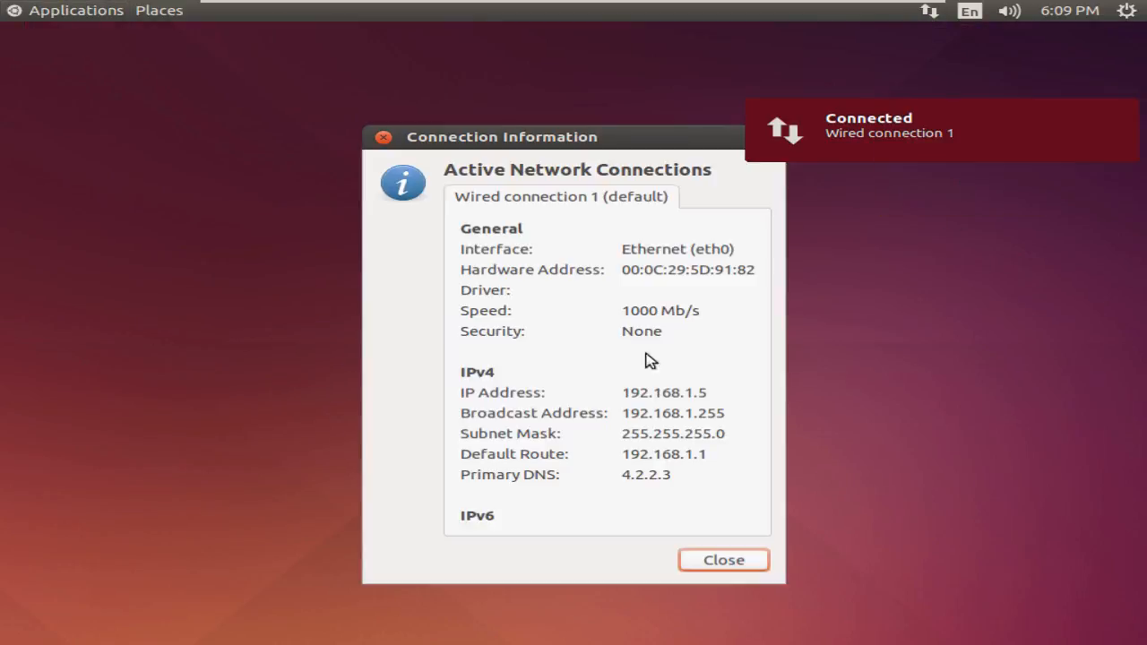
# - Check the IP 192.168.1.5 and DNS 4.2.2.3 values, then close Connection Information
pyautogui.moveTo(622, 392); pyautogui.dragTo(724, 393)
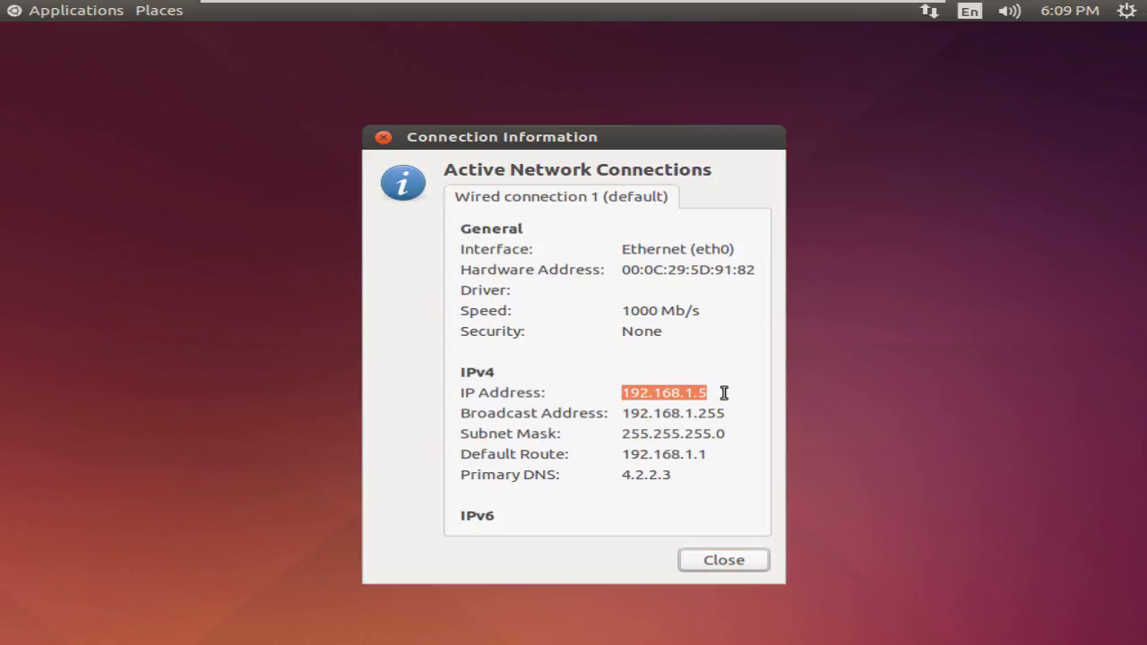
pyautogui.click(724, 393)
pyautogui.doubleClick(647, 475)
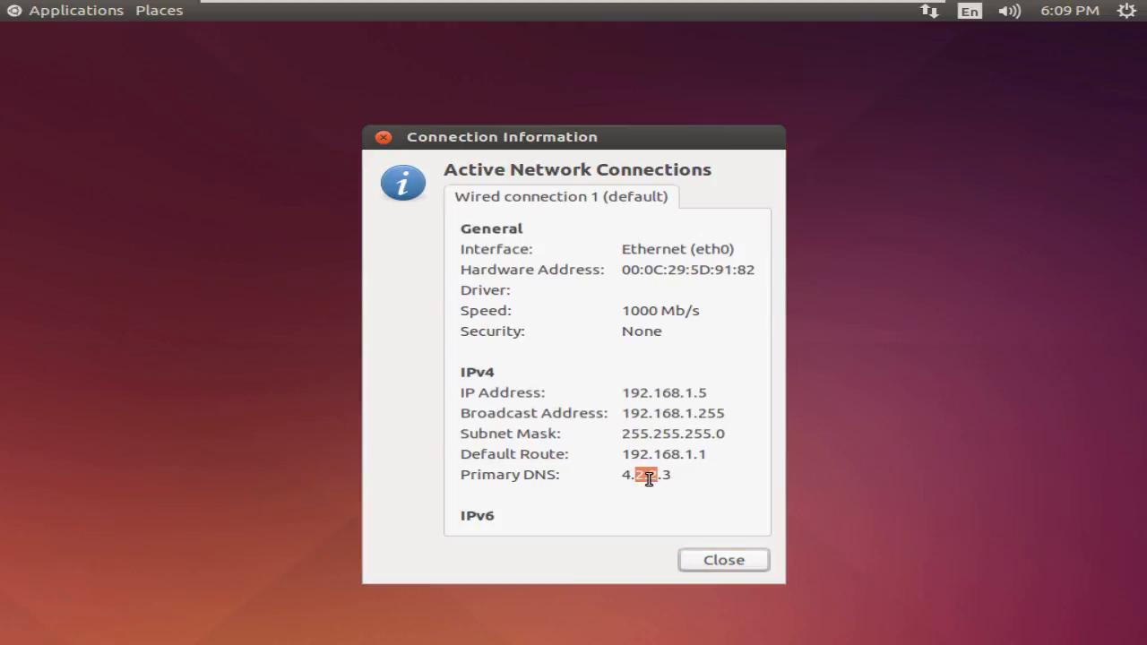
pyautogui.click(724, 561)
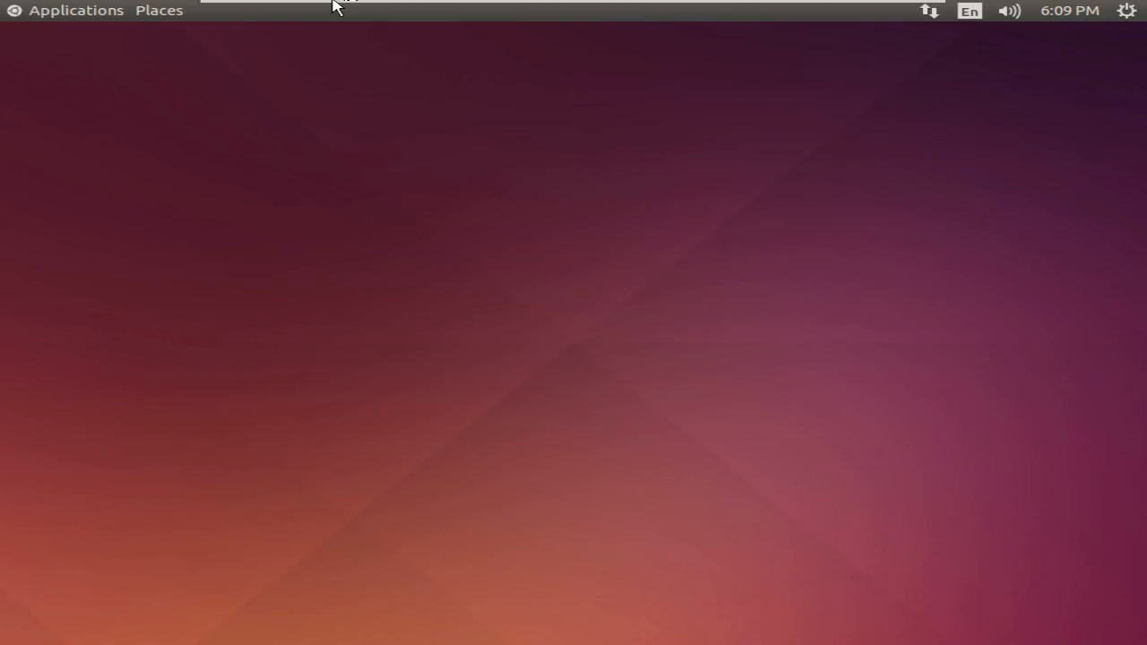
# - Exit full screen in VMware Player and minimize its window to the Windows desktop
pyautogui.moveTo(332, 4)
pyautogui.click(435, 13)
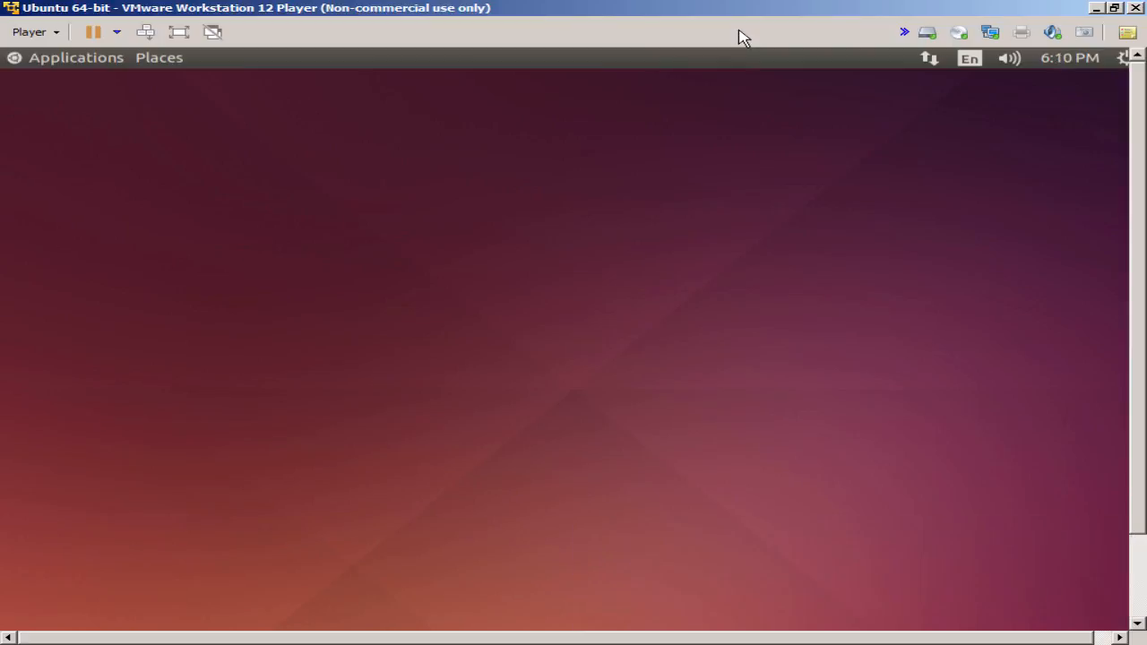
pyautogui.click(1096, 8)
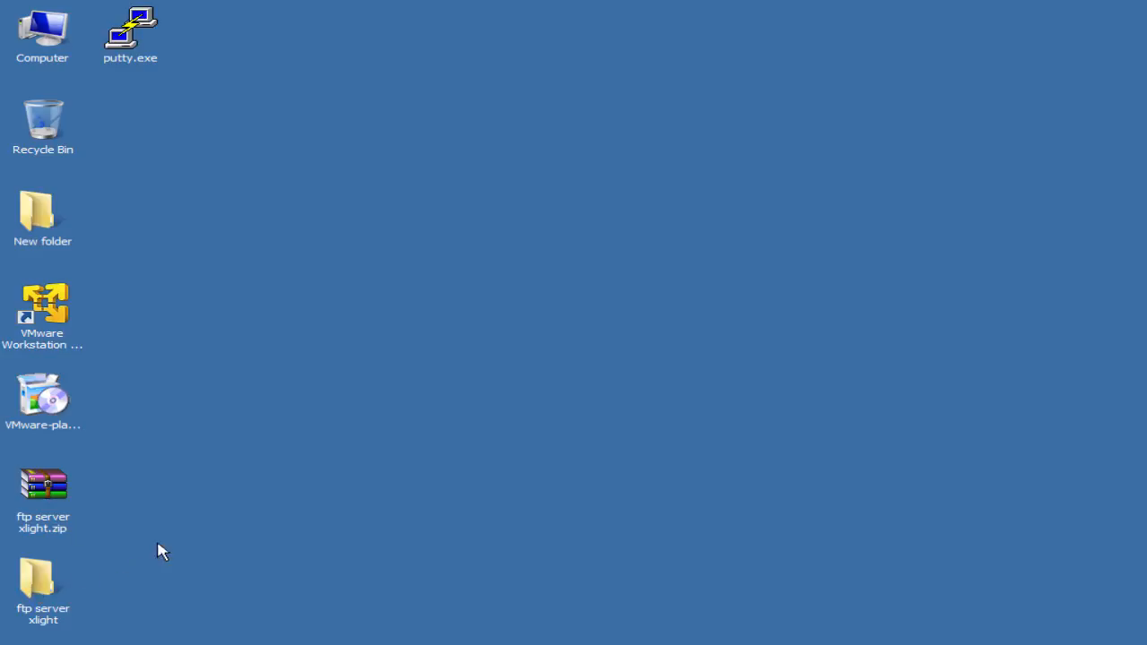
# - Open the nested ftp server xlight folders on the desktop and launch xlight.exe
pyautogui.click(51, 578)
pyautogui.doubleClick(51, 578)
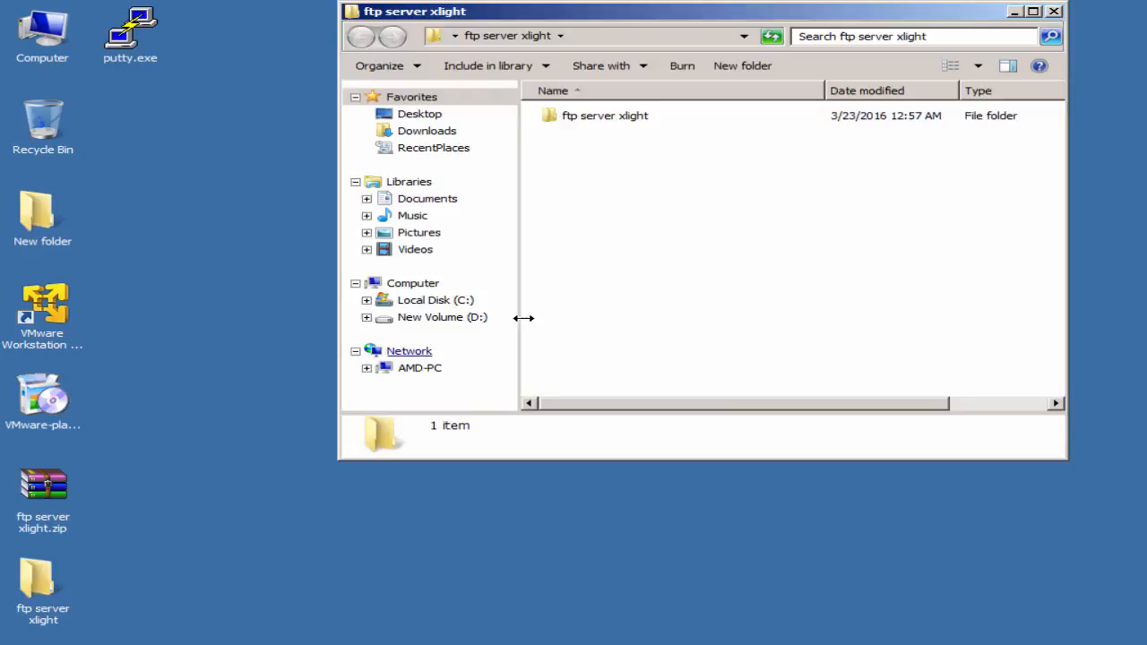
pyautogui.click(603, 118)
pyautogui.doubleClick(602, 118)
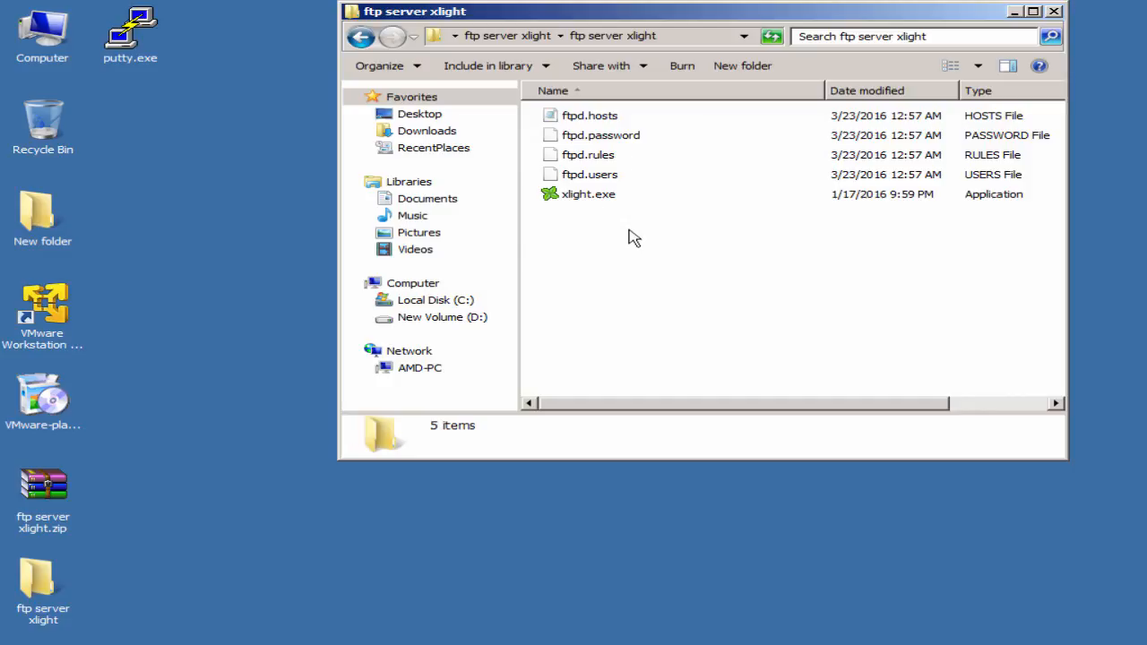
pyautogui.doubleClick(594, 201)
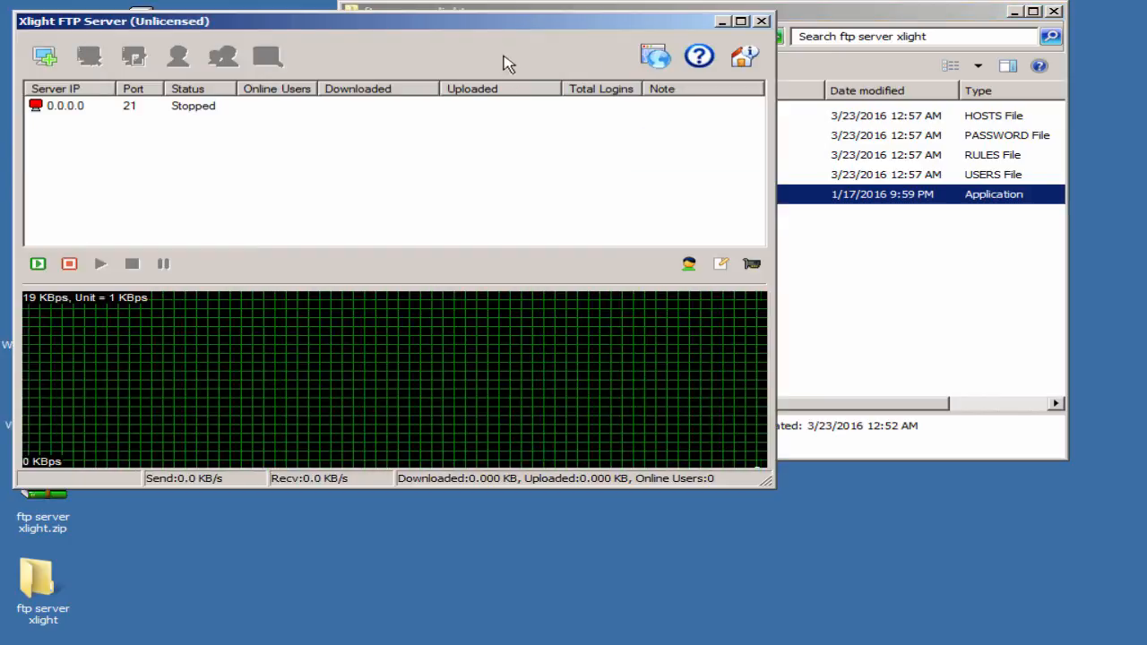
# - Center the Xlight window, preview New Virtual Server's Dynamic IP option, cancel, and reselect 0.0.0.0
pyautogui.moveTo(492, 24); pyautogui.dragTo(688, 91)
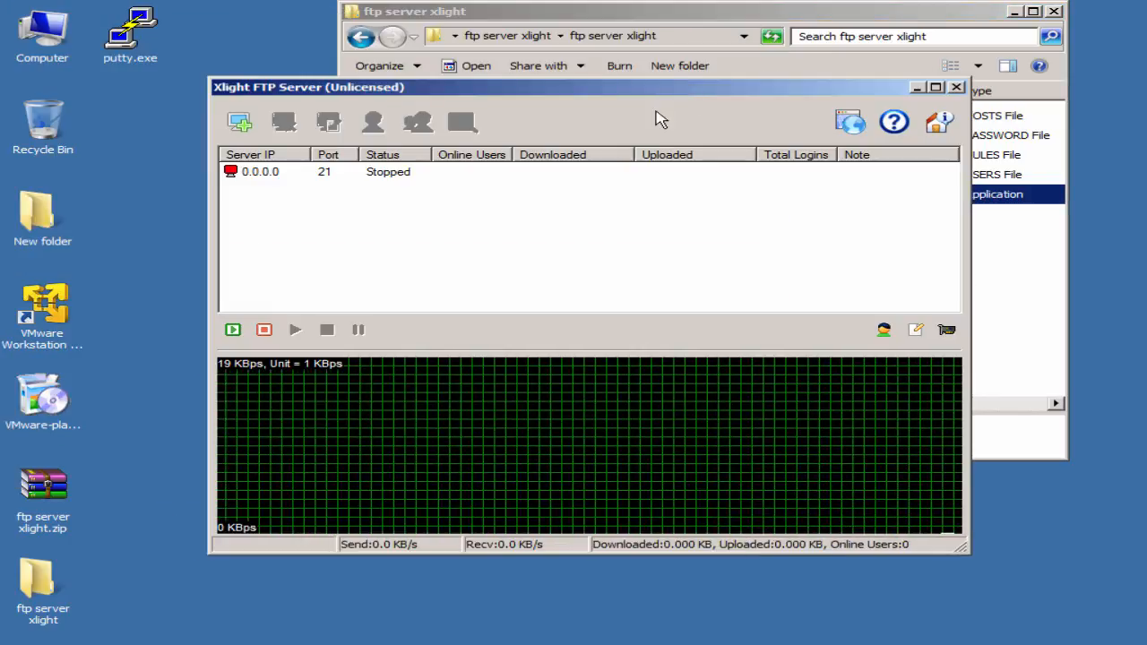
pyautogui.click(267, 174)
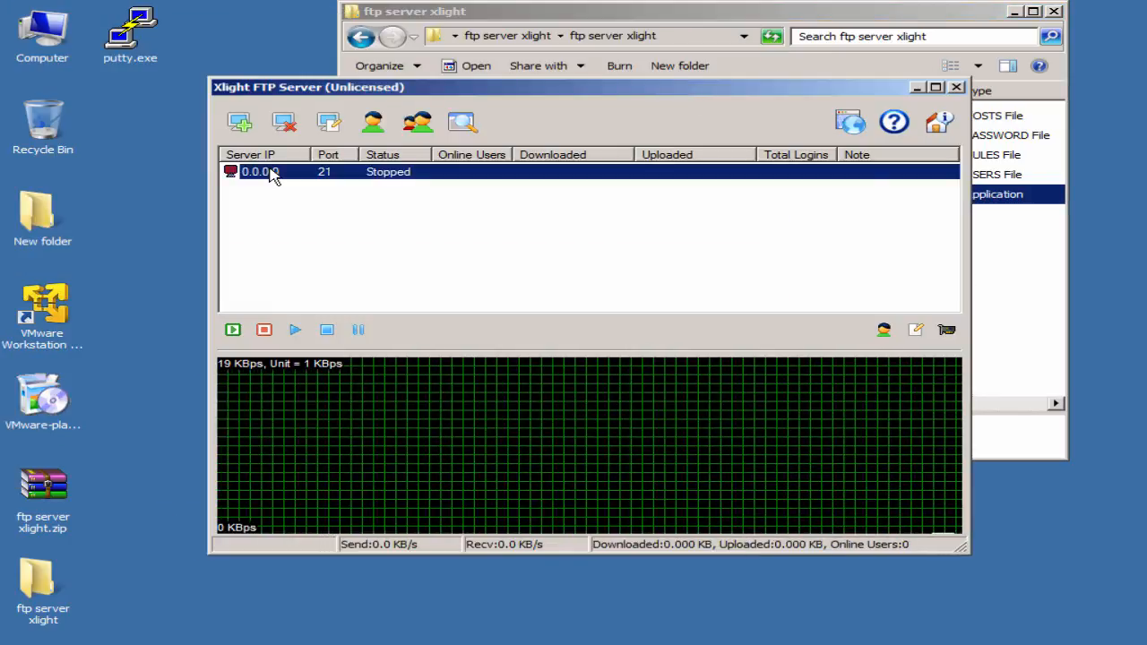
pyautogui.click(242, 125)
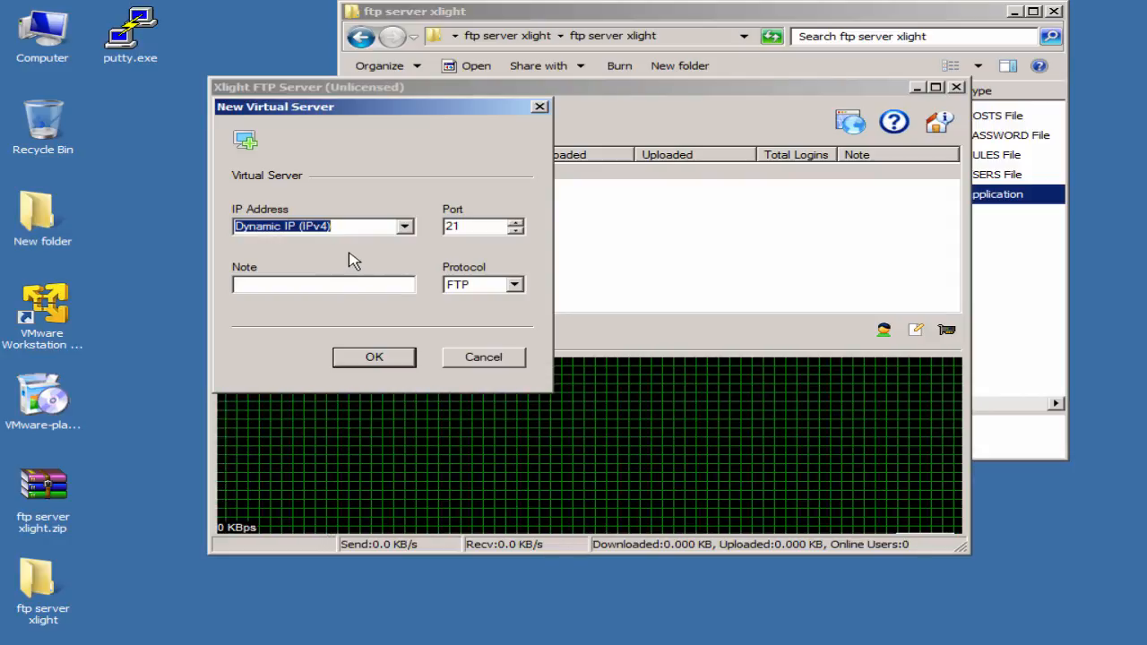
pyautogui.click(405, 228)
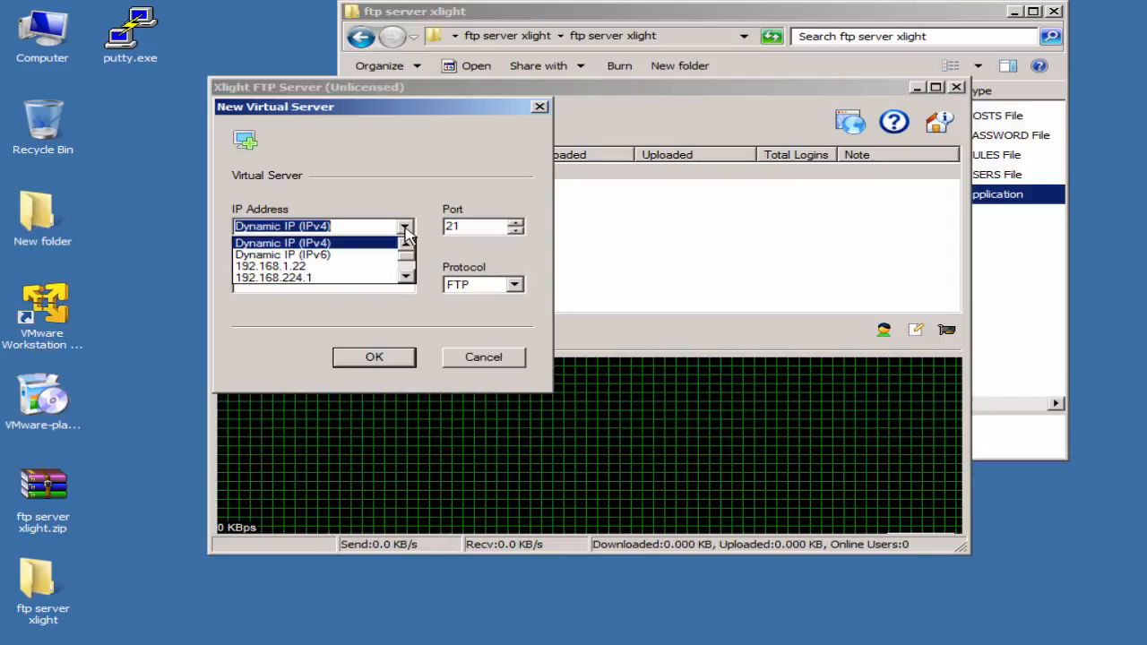
pyautogui.click(404, 227)
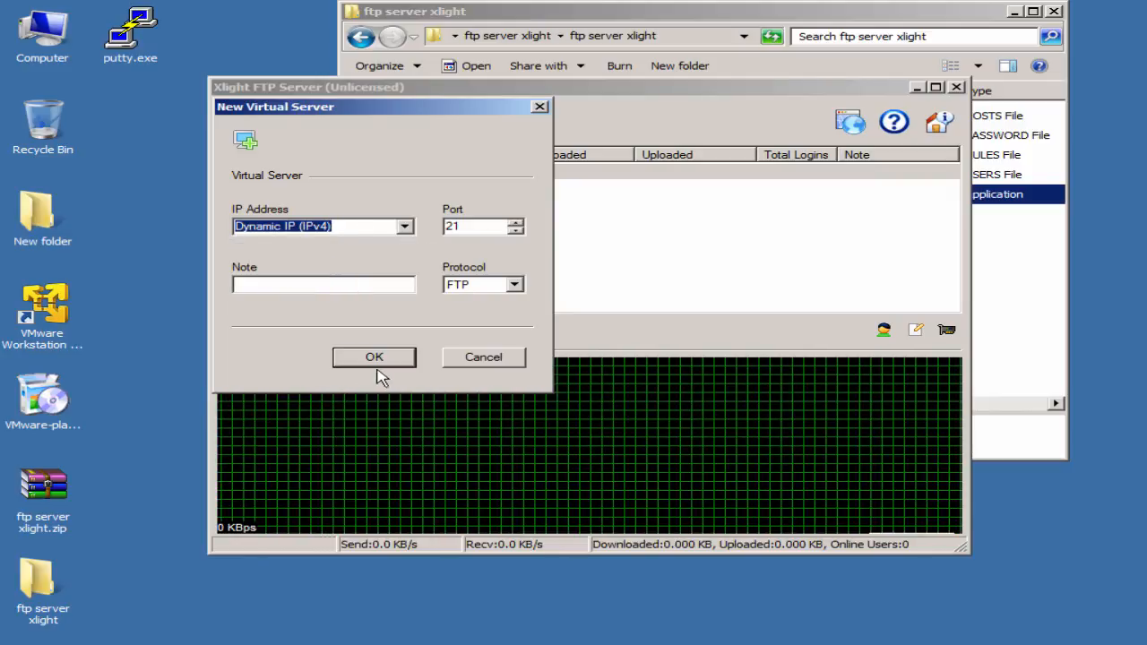
pyautogui.click(479, 363)
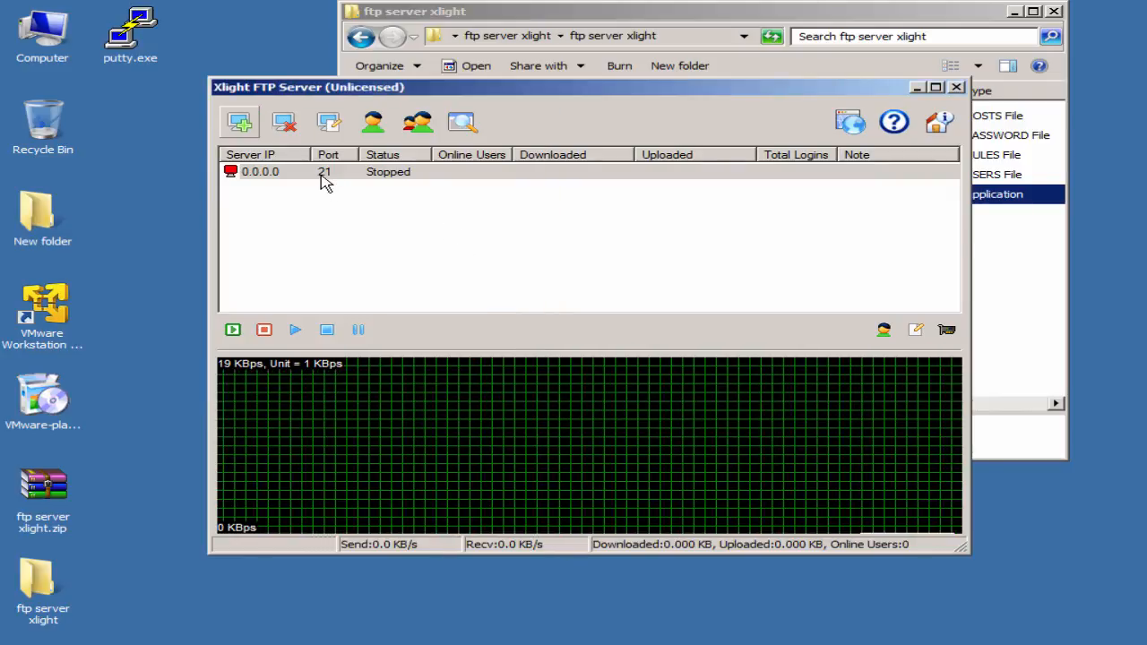
pyautogui.click(352, 180)
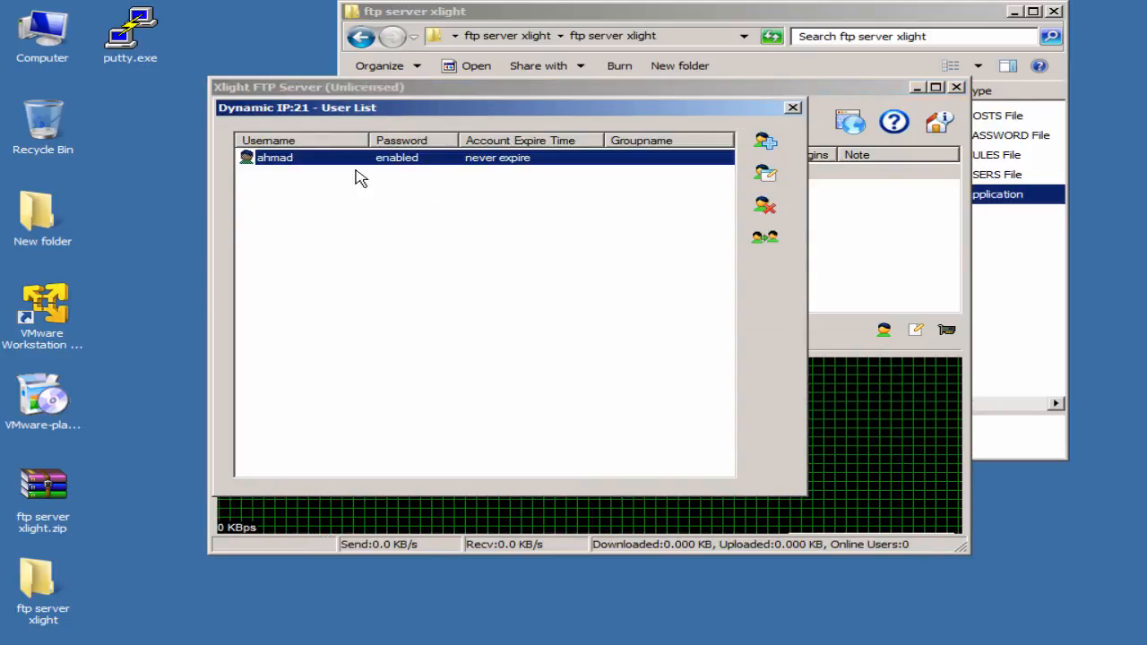
# - Start adding a new user with a username and password, then cancel it
pyautogui.click(765, 140)
pyautogui.click(356, 229)
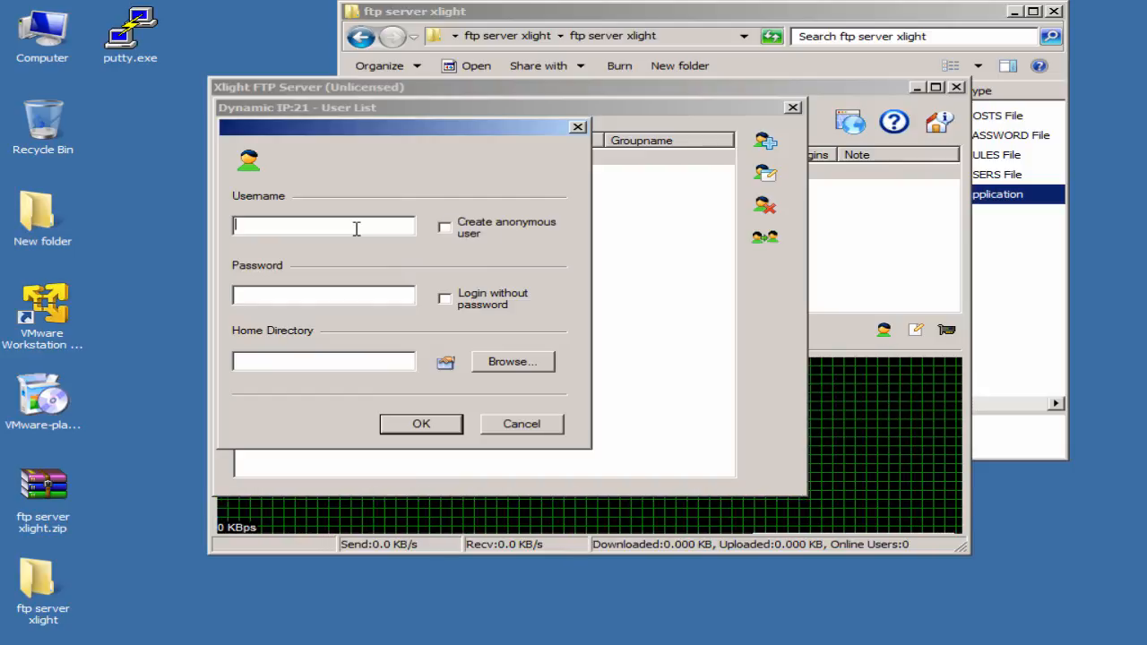
pyautogui.write('abc')
pyautogui.press('Tab')
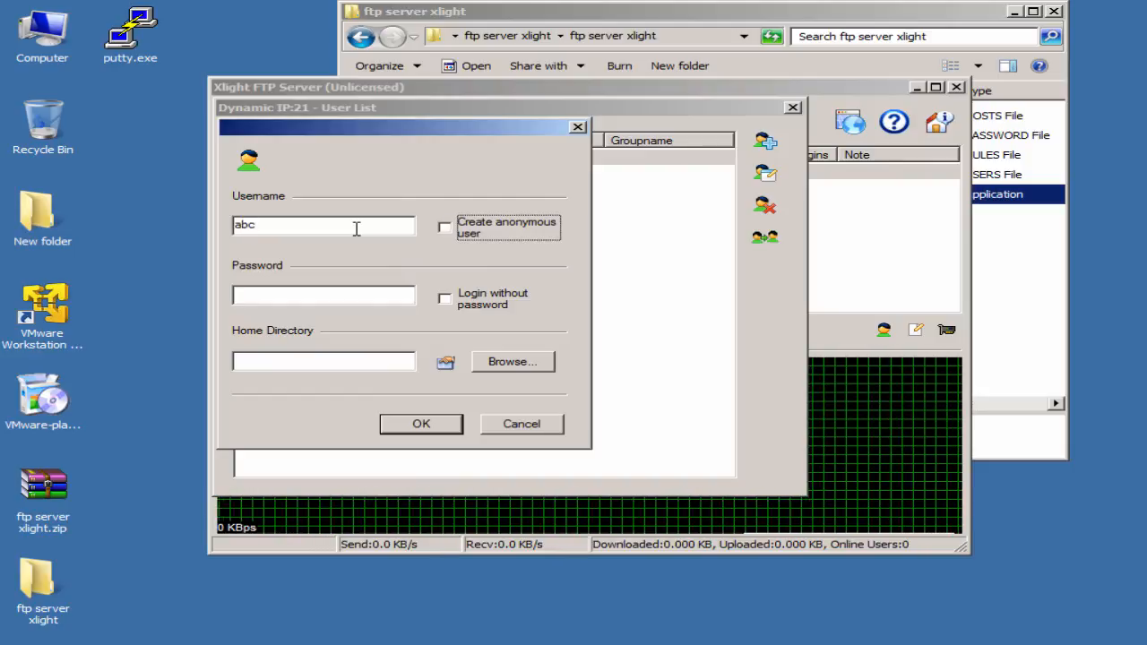
pyautogui.press('Tab')
pyautogui.write('1')
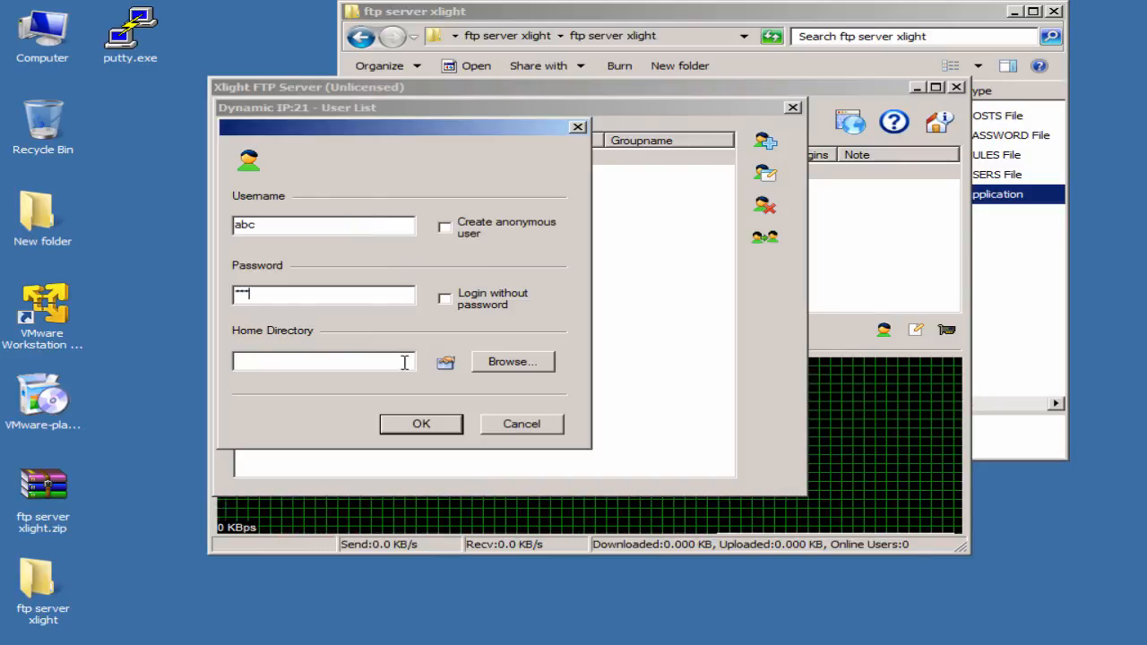
pyautogui.click(511, 426)
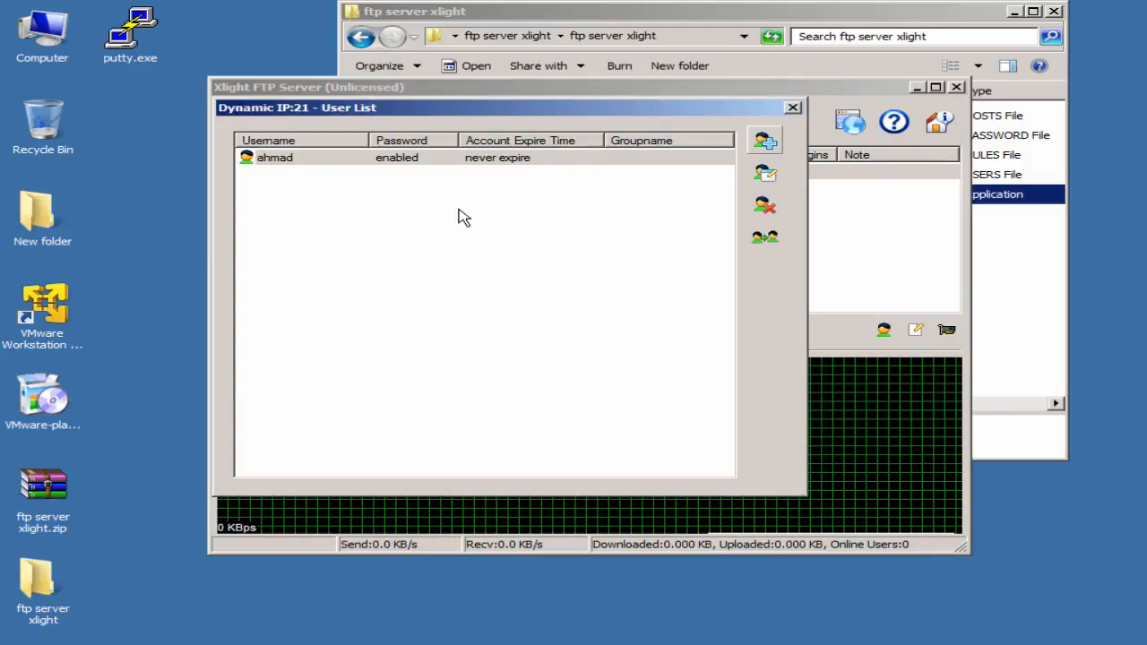
# - Inspect the existing user's User Path: root / mapped to the Desktop folder, R--L--S
pyautogui.click(619, 162)
pyautogui.click(765, 176)
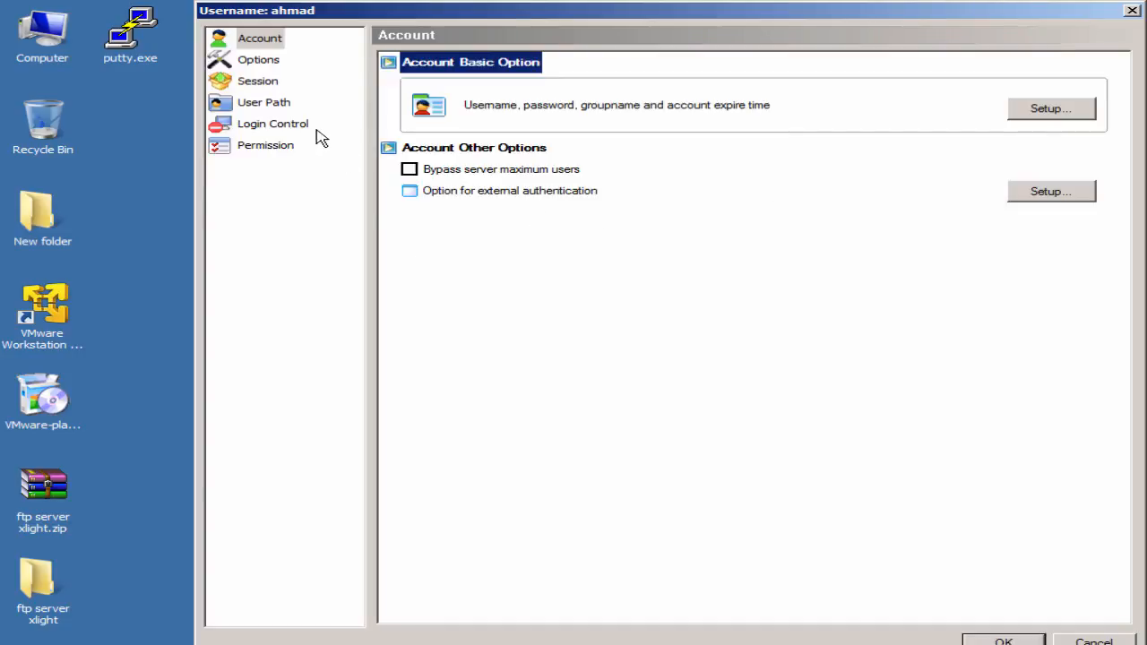
pyautogui.click(285, 109)
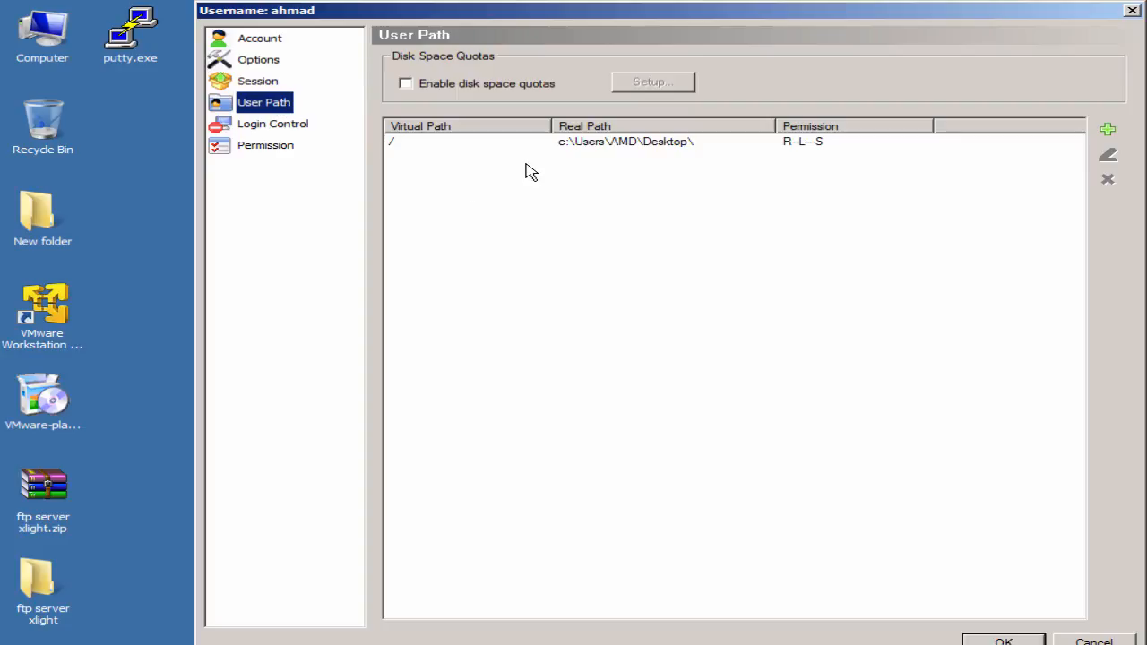
pyautogui.click(596, 146)
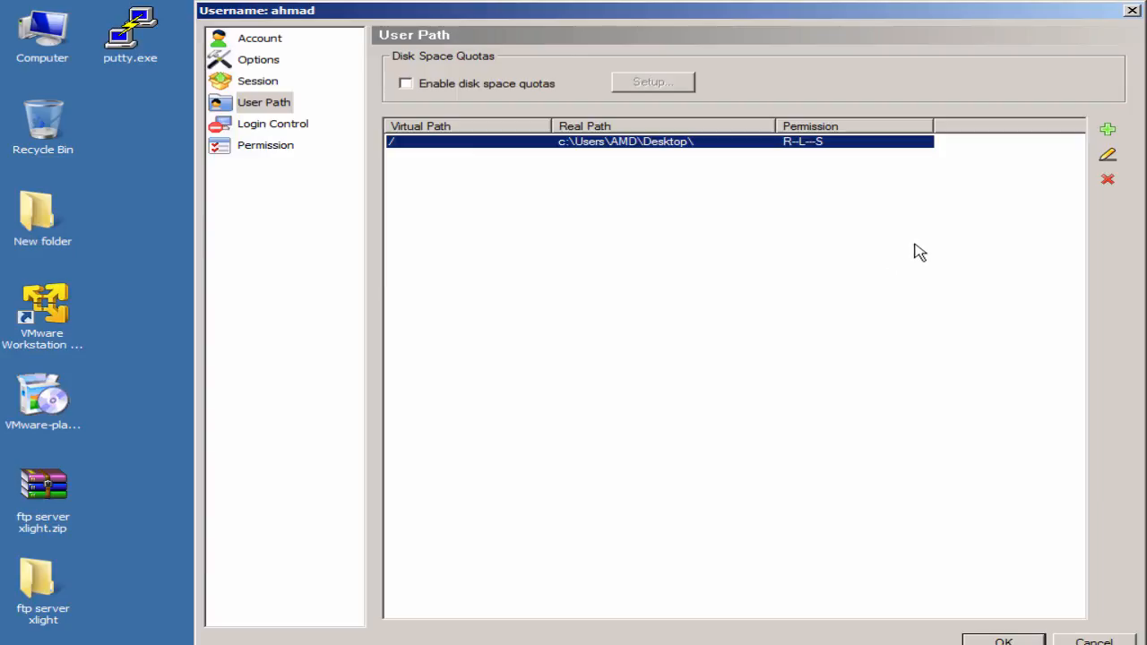
pyautogui.click(1132, 11)
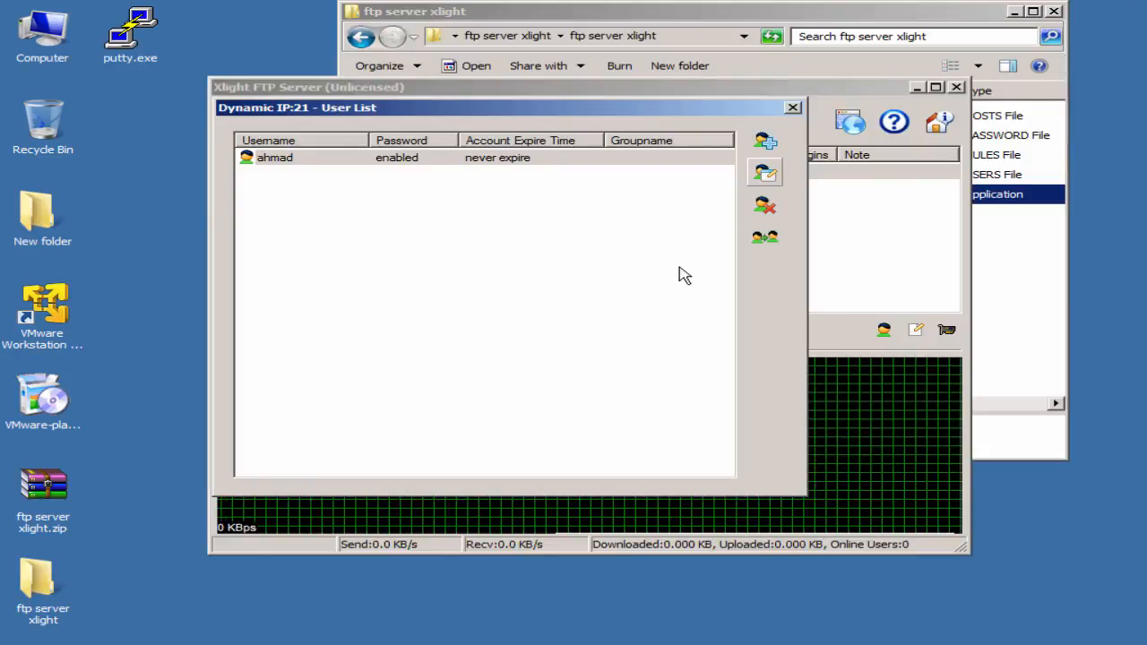
# - Start the 0.0.0.0 port 21 server, then bring the Ubuntu virtual machine back
pyautogui.click(793, 109)
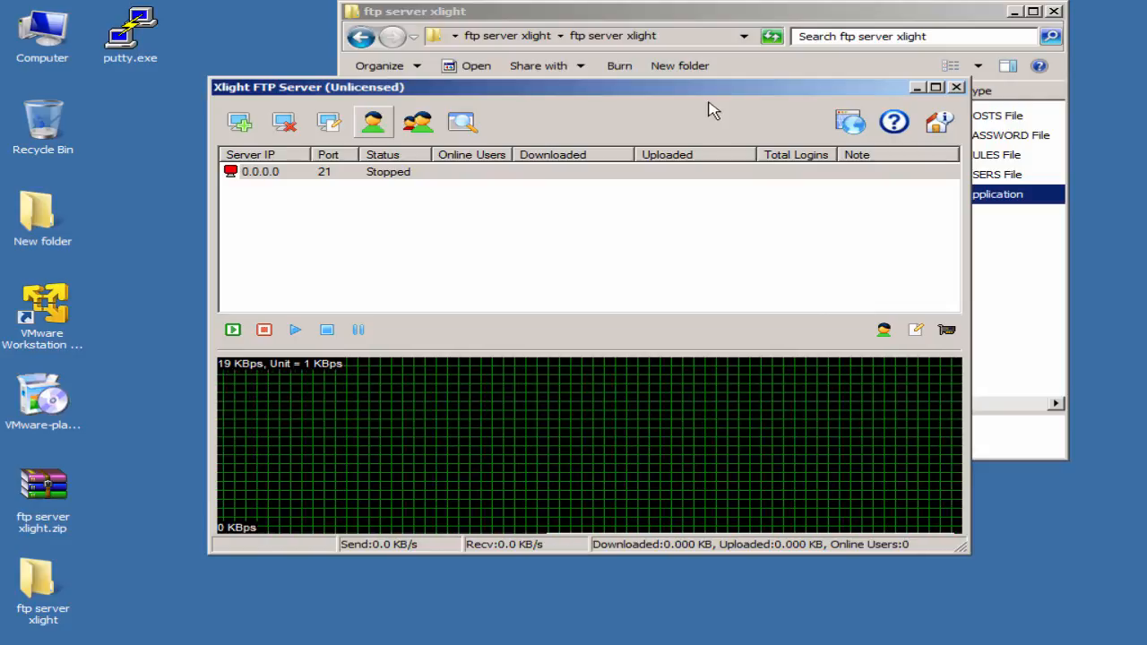
pyautogui.click(446, 173)
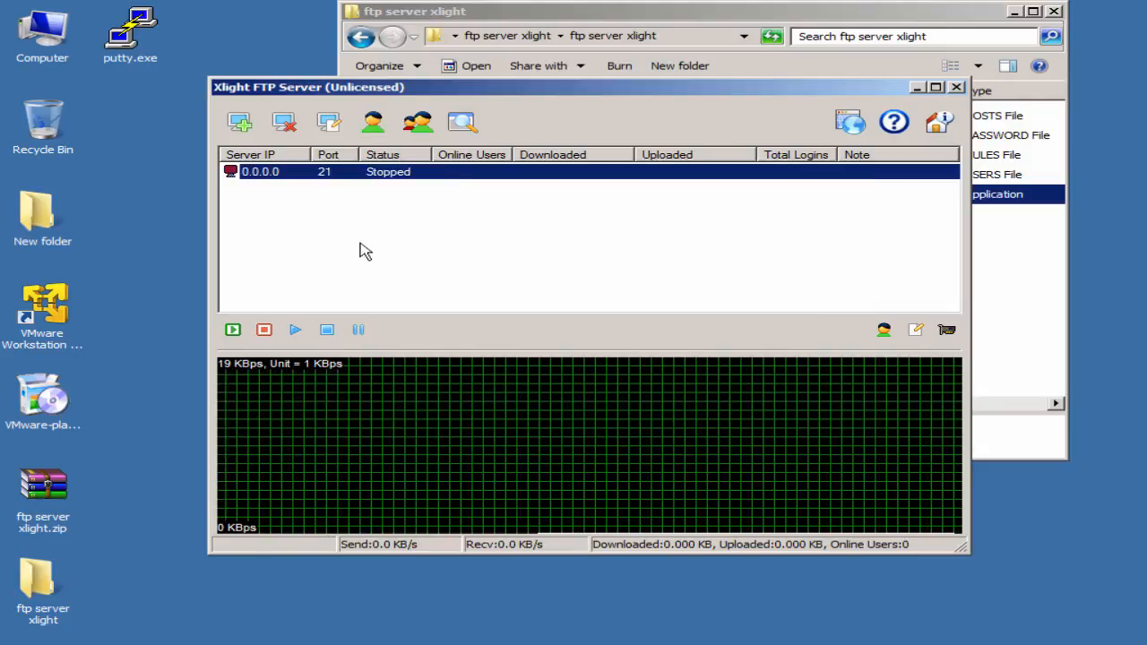
pyautogui.click(296, 332)
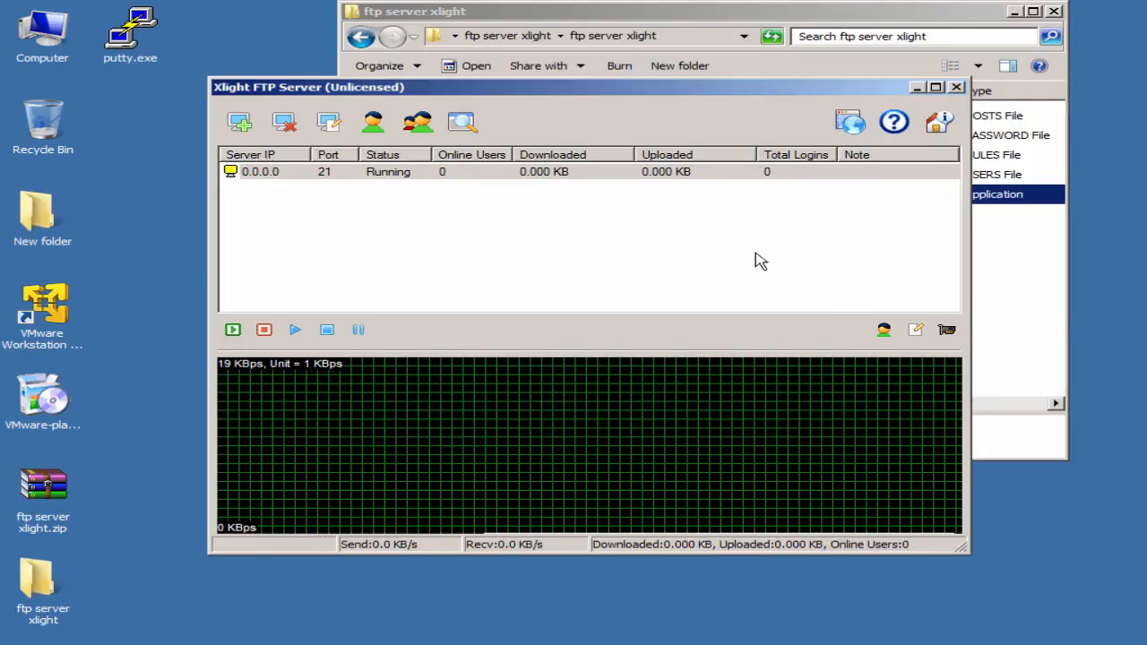
pyautogui.click(616, 260)
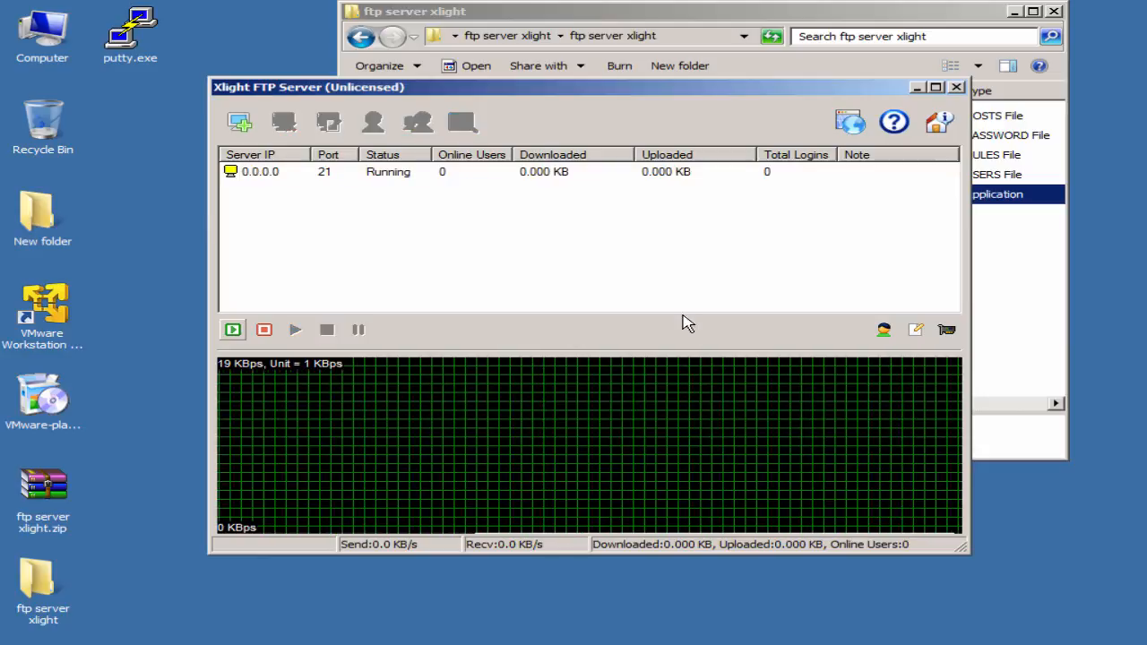
pyautogui.click(597, 642)
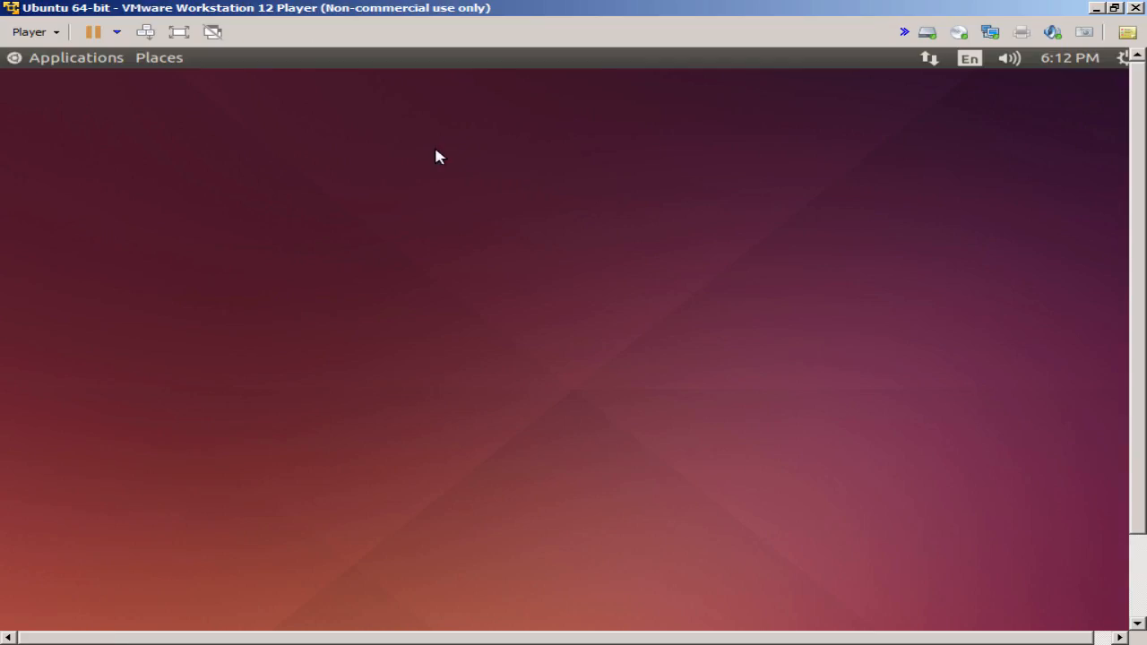
# - Launch a Terminal from the Ubuntu applications menu
pyautogui.click(116, 58)
pyautogui.moveTo(180, 94)
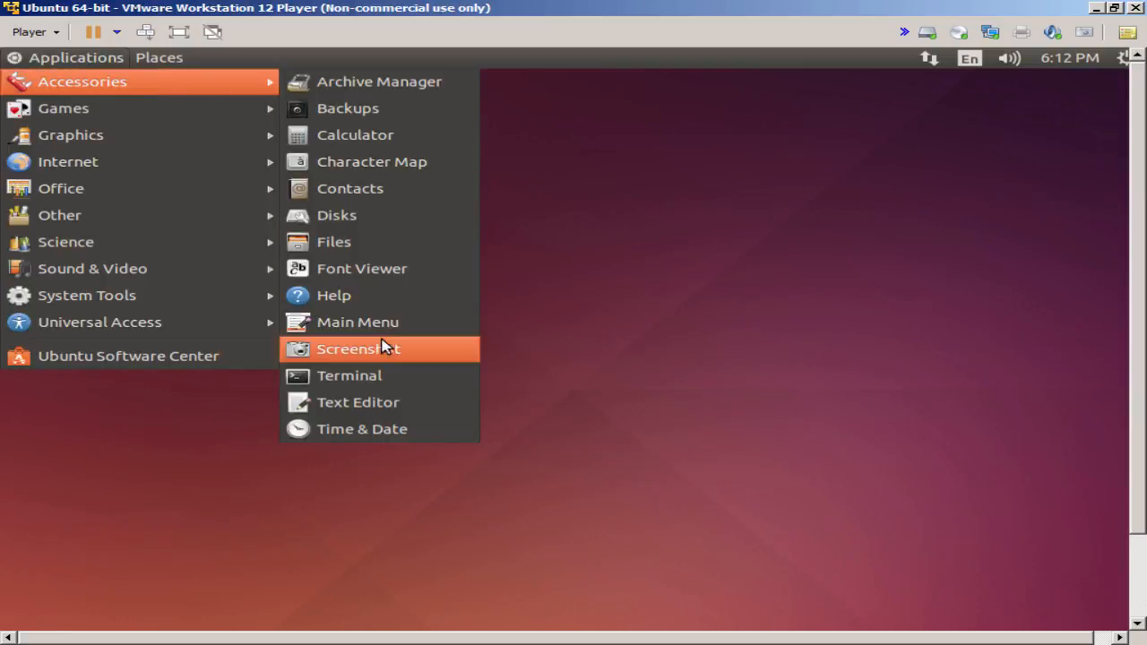
pyautogui.click(400, 379)
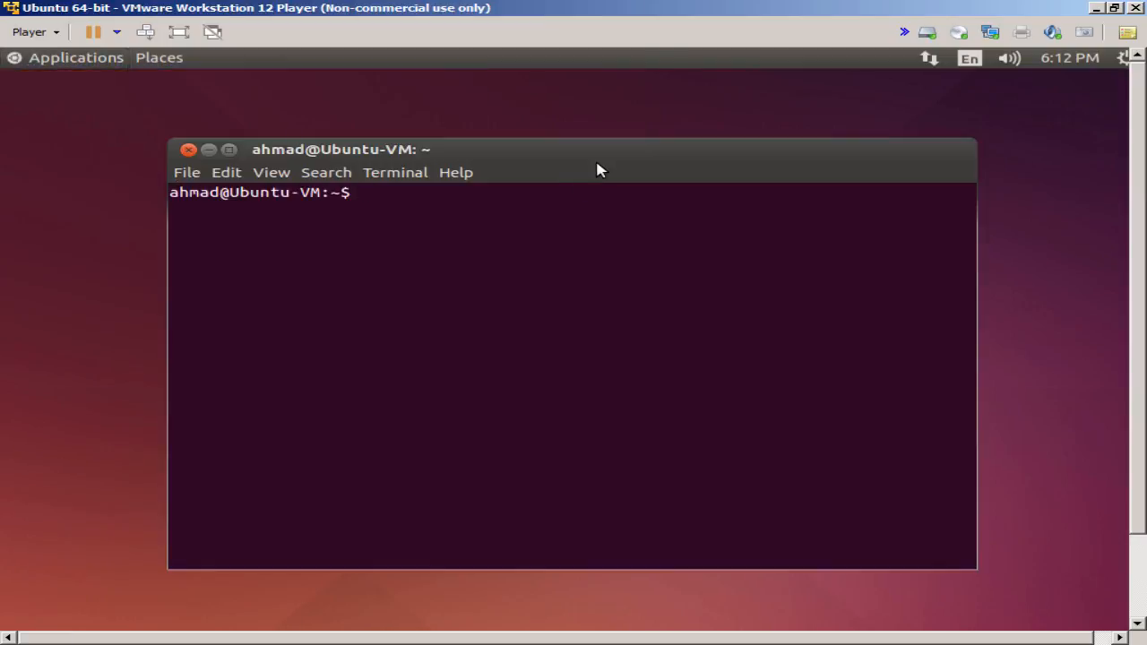
# - Connect with 'ftp 192.168.1.22' and log in with the FTP user name and password
pyautogui.write('ftp ')
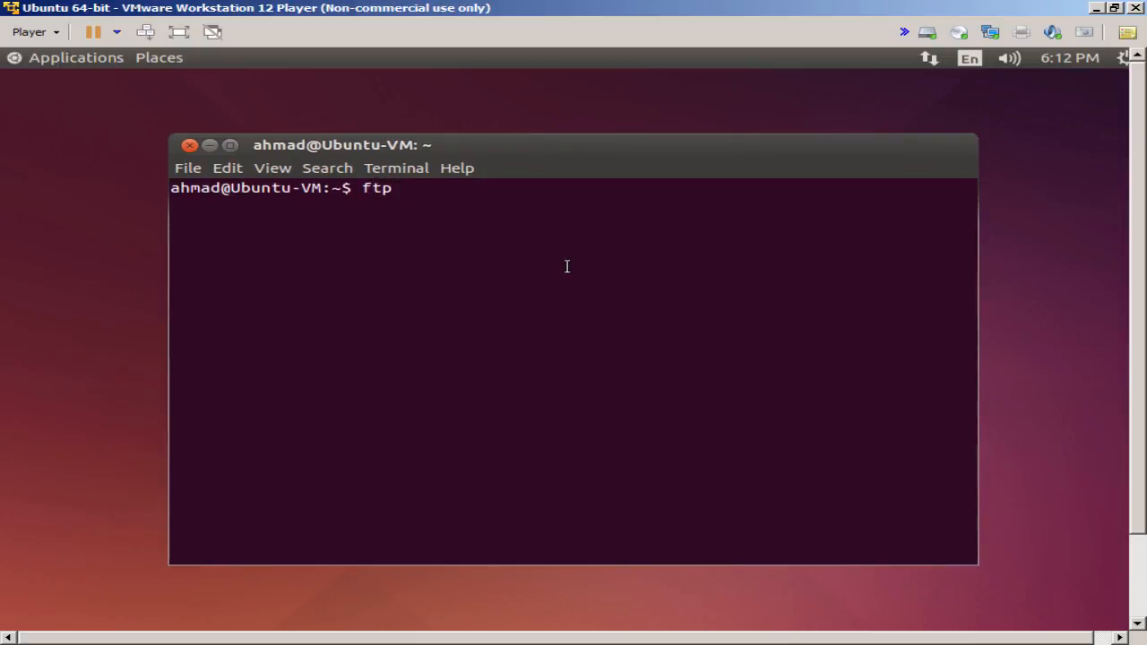
pyautogui.write('192.168.1.22')
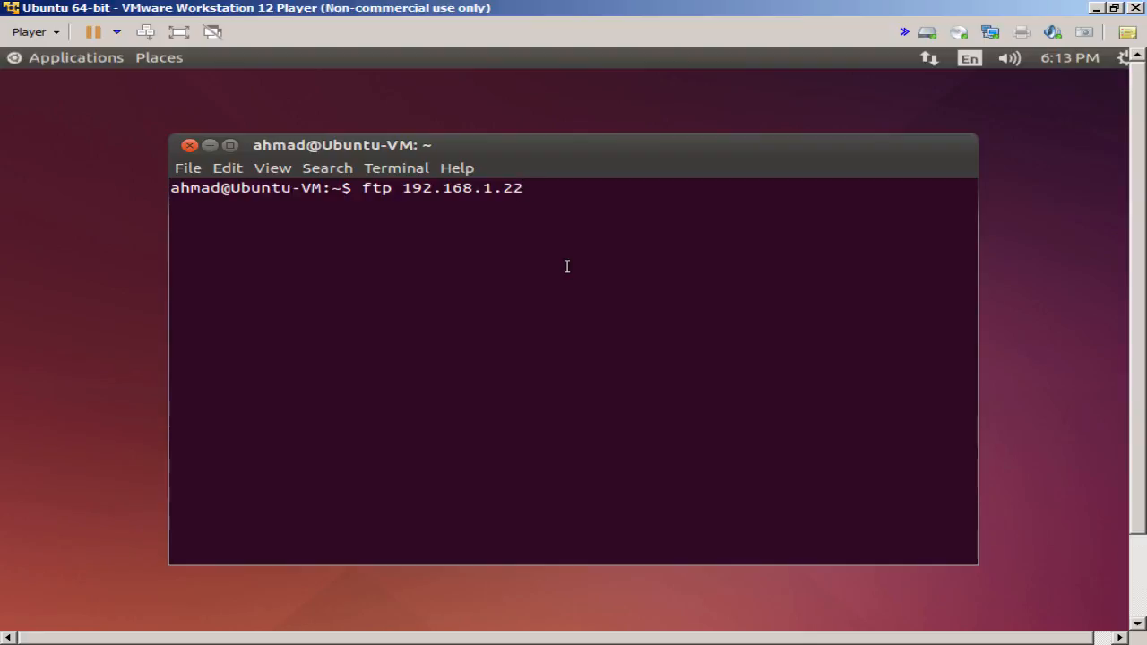
pyautogui.press('Return')
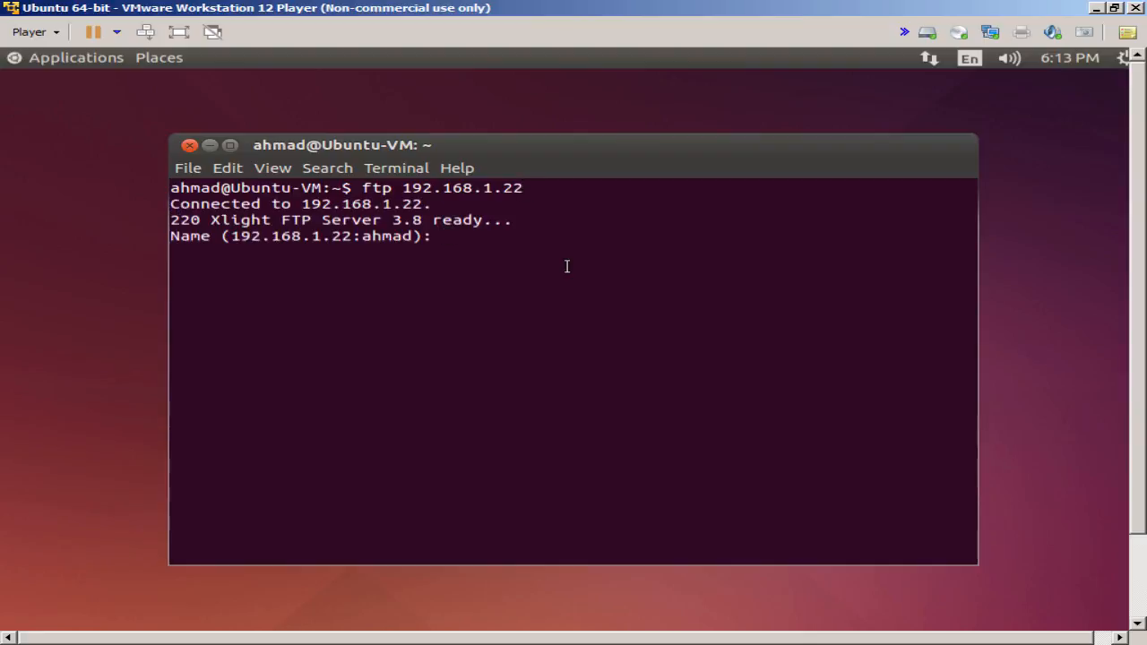
pyautogui.write('ahmad')
pyautogui.press('Return')
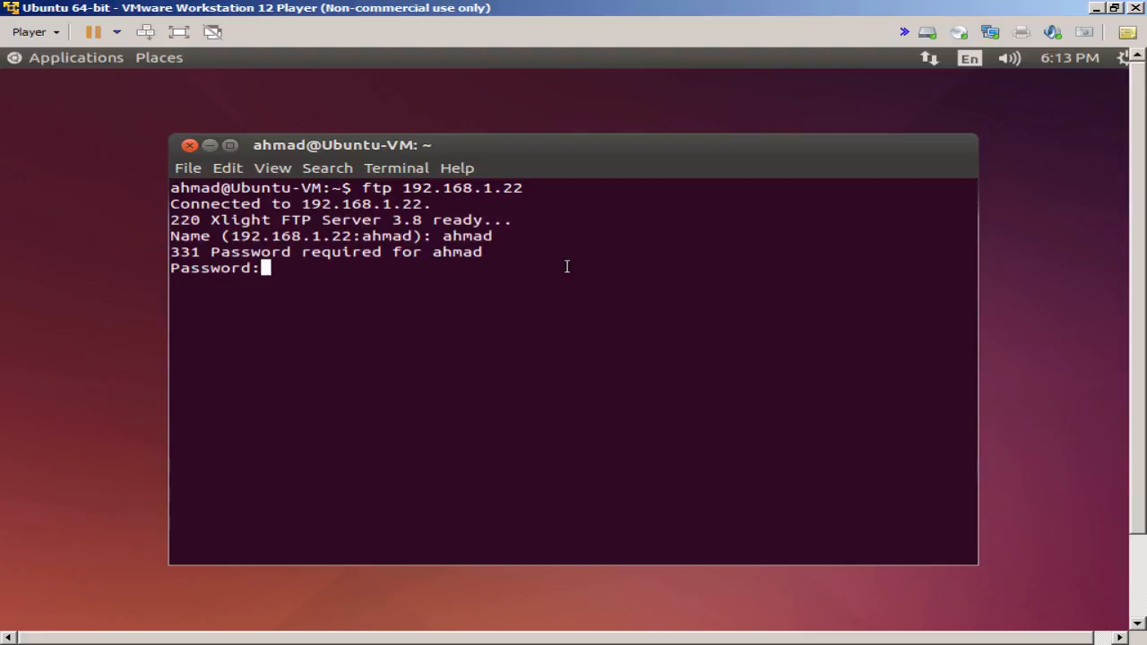
pyautogui.press('Return')
pyautogui.press('Return')
pyautogui.press('Return')
pyautogui.press('Return')
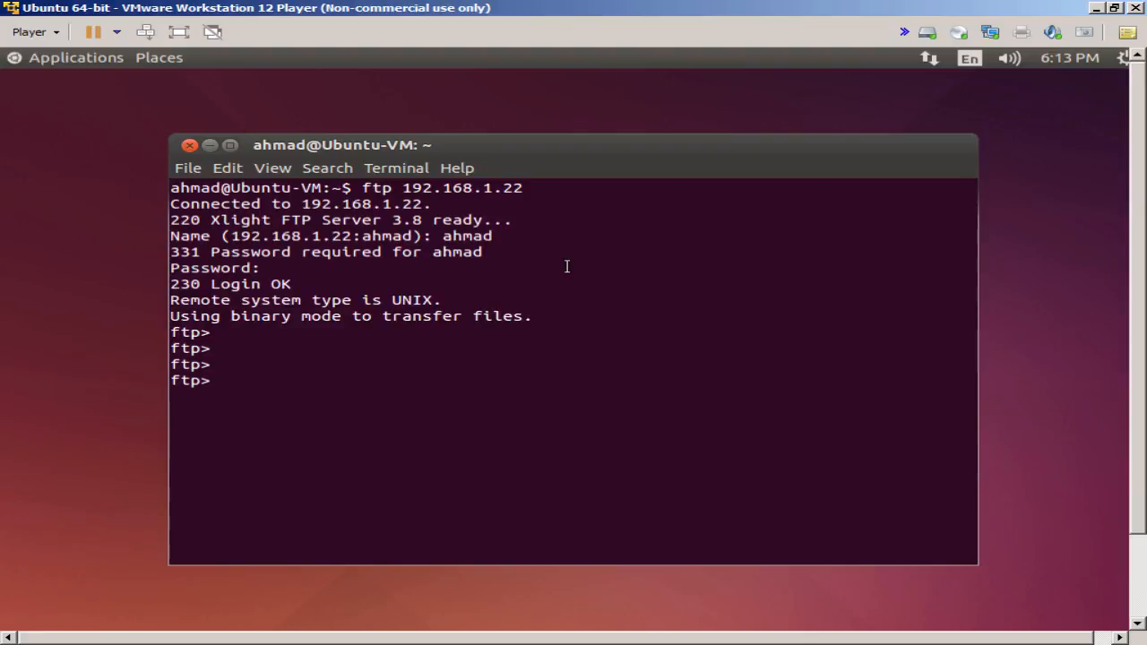
# - Switch the FTP session to binary mode and list the server files, including ftp server xlight.zip
pyautogui.write('bin')
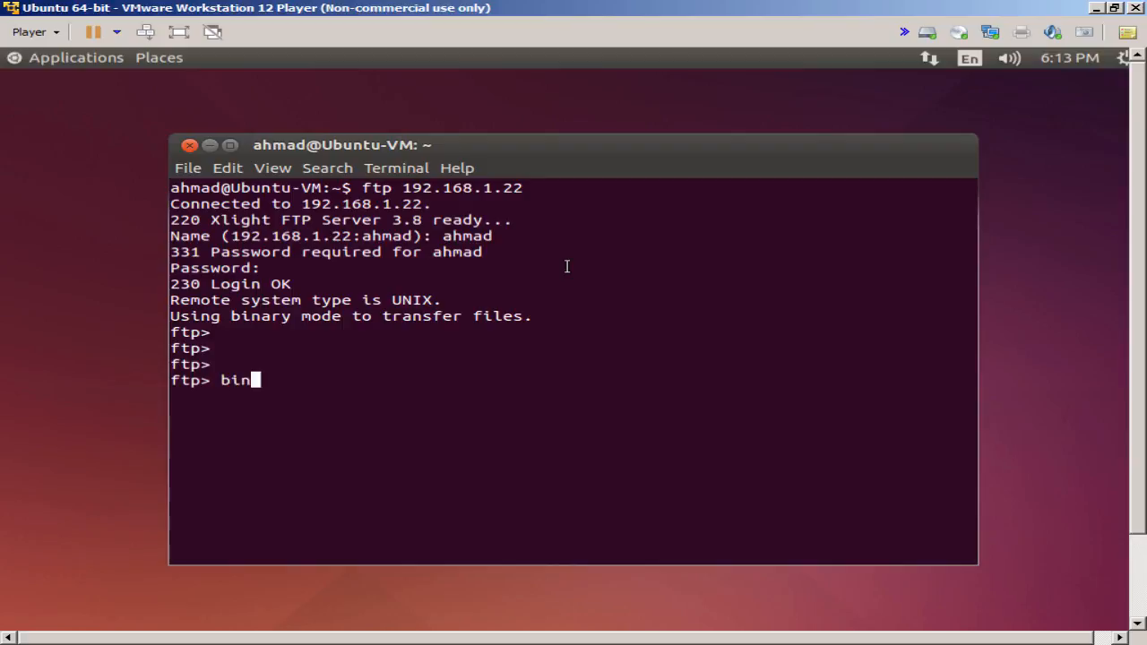
pyautogui.press('Return')
pyautogui.write('ls')
pyautogui.press('Return')
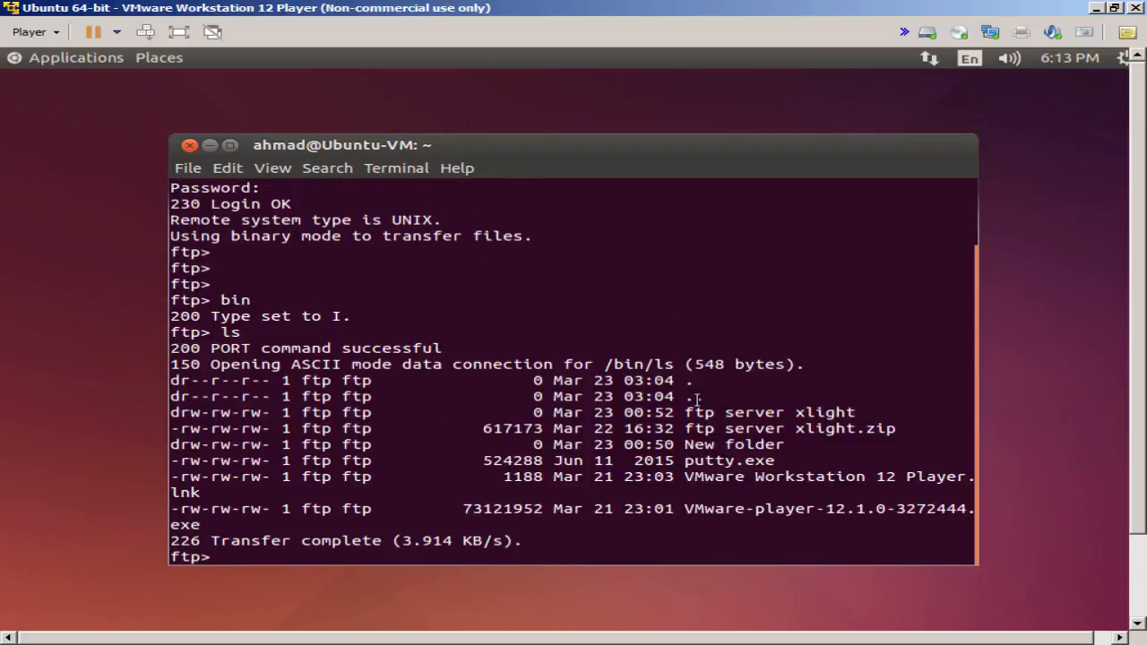
pyautogui.moveTo(687, 403); pyautogui.dragTo(967, 508)
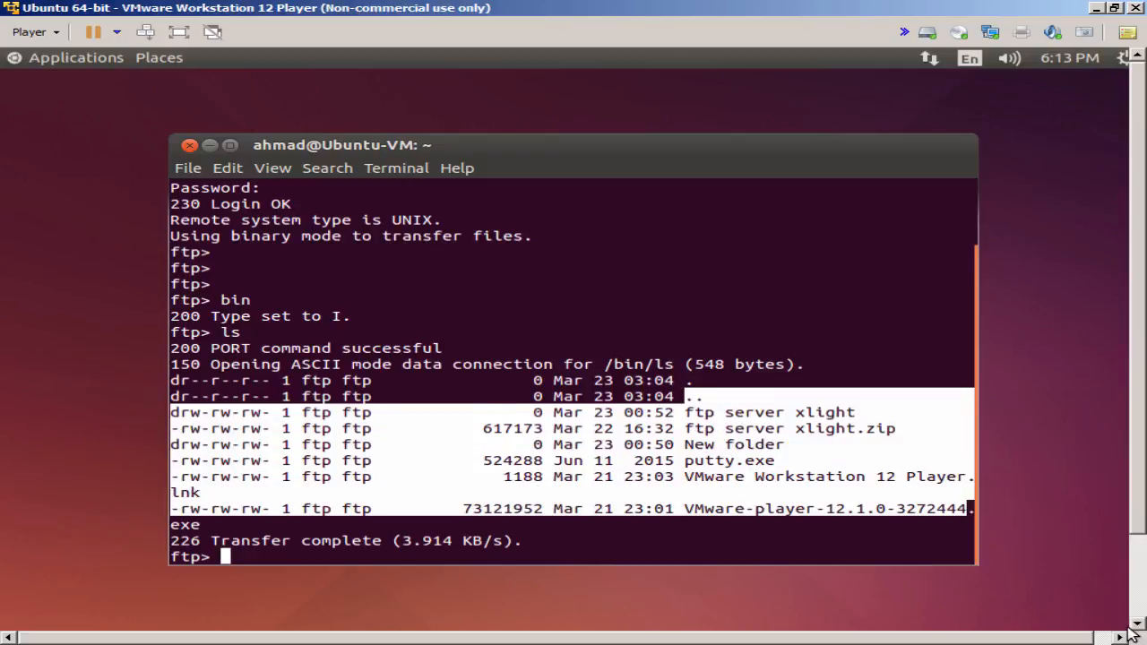
pyautogui.click(896, 394)
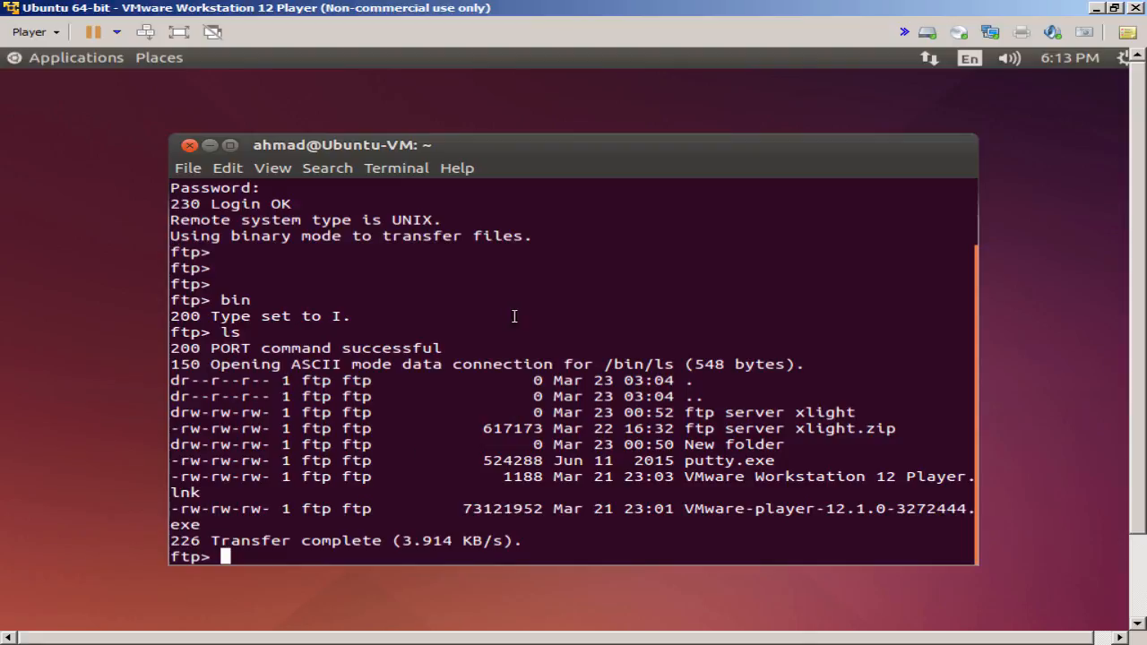
pyautogui.moveTo(491, 292); pyautogui.dragTo(656, 496)
pyautogui.click(536, 364)
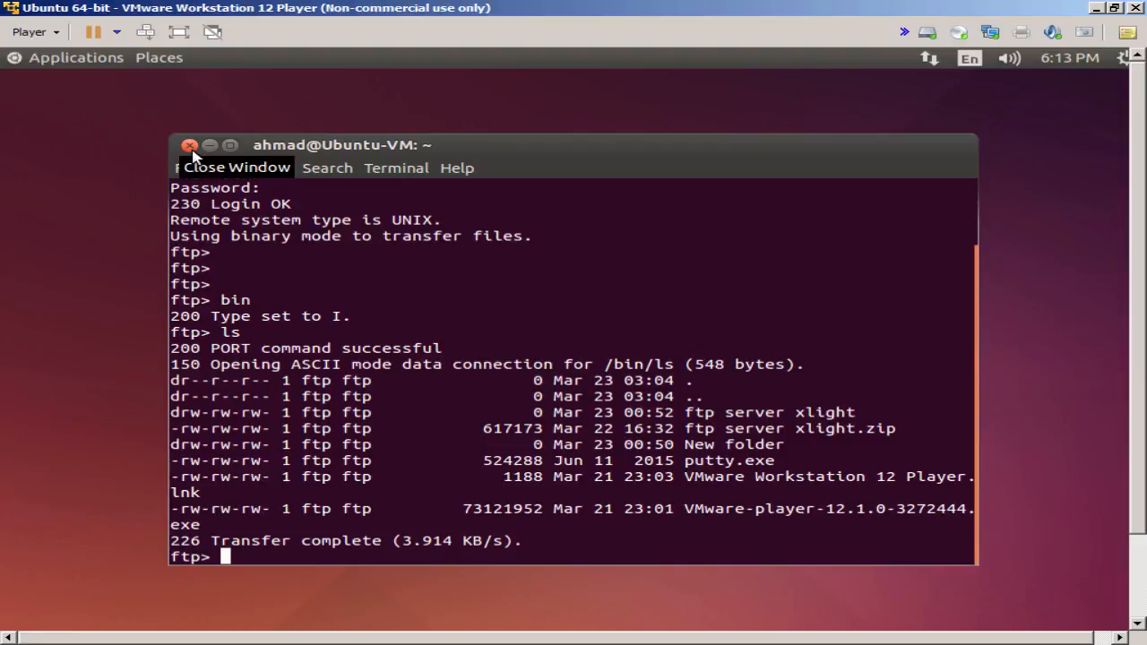
# - Quit the FTP session with 'bye' and close the terminal
pyautogui.write('bye')
pyautogui.press('Return')
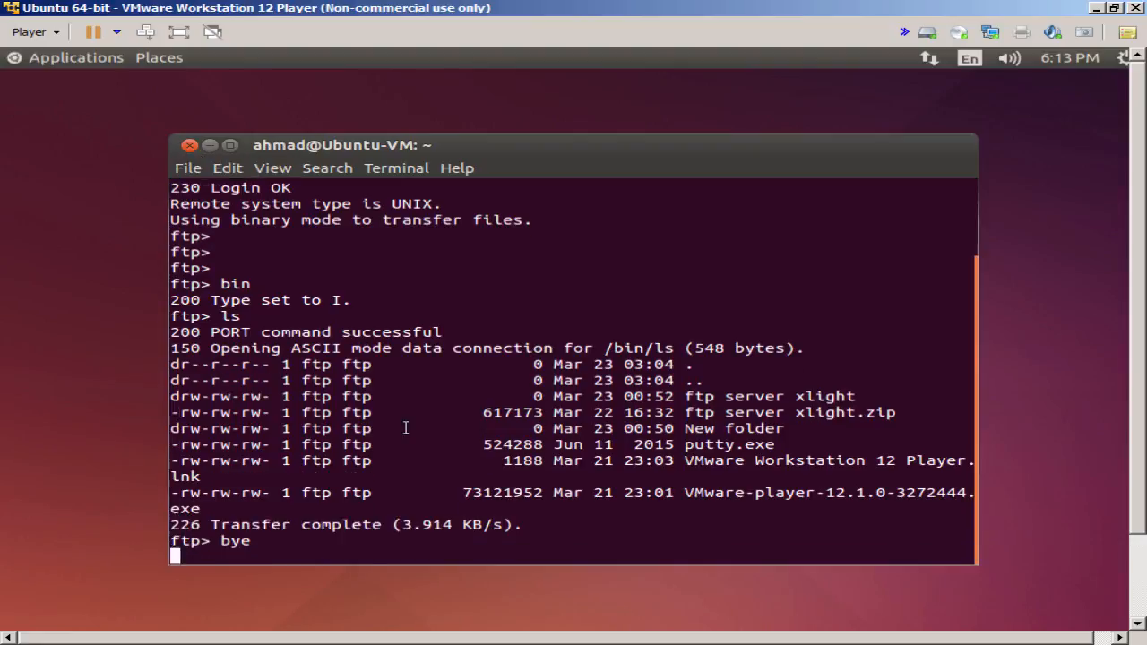
pyautogui.click(189, 145)
# - Connect to ftp://192.168.1.12 through Places > Connect to Server
pyautogui.click(107, 61)
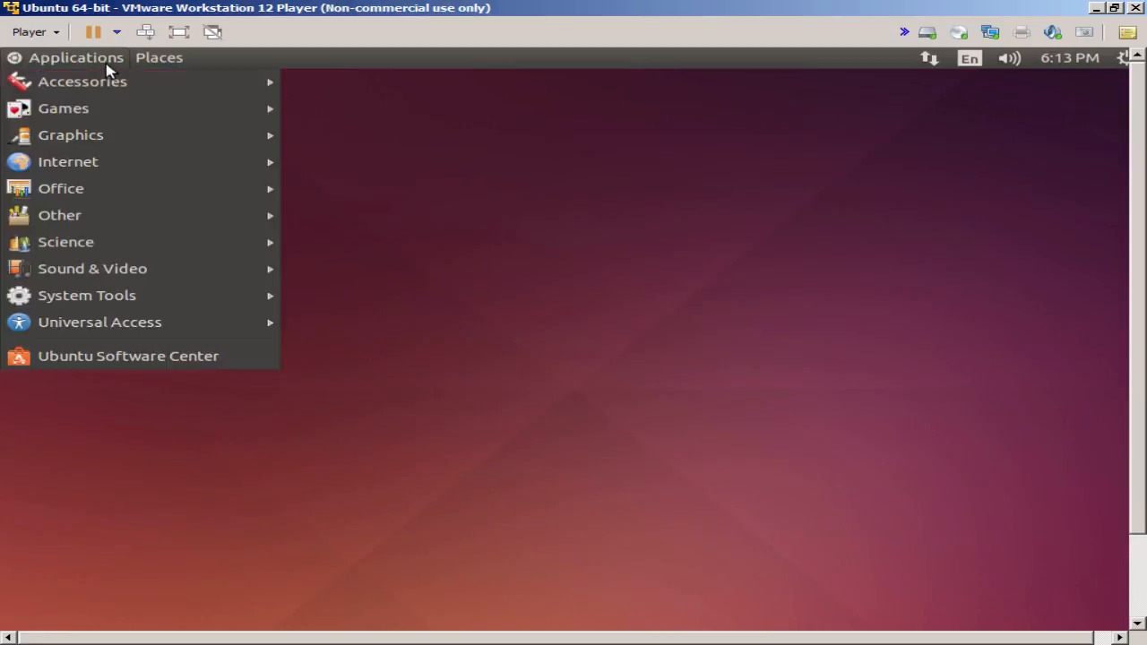
pyautogui.click(151, 58)
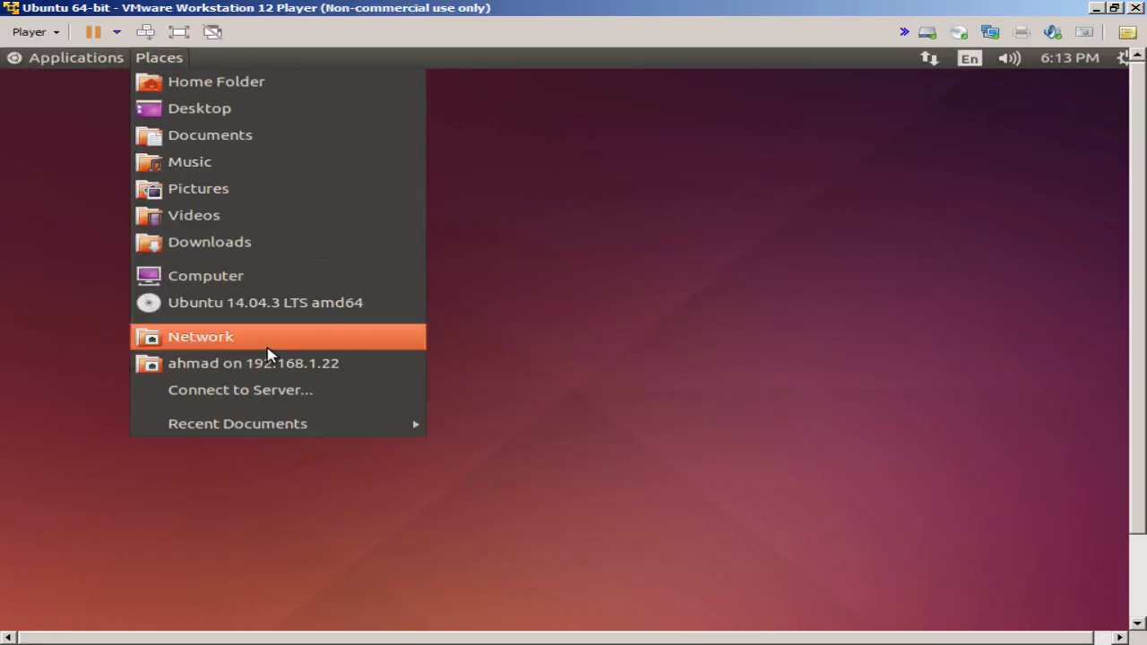
pyautogui.click(273, 392)
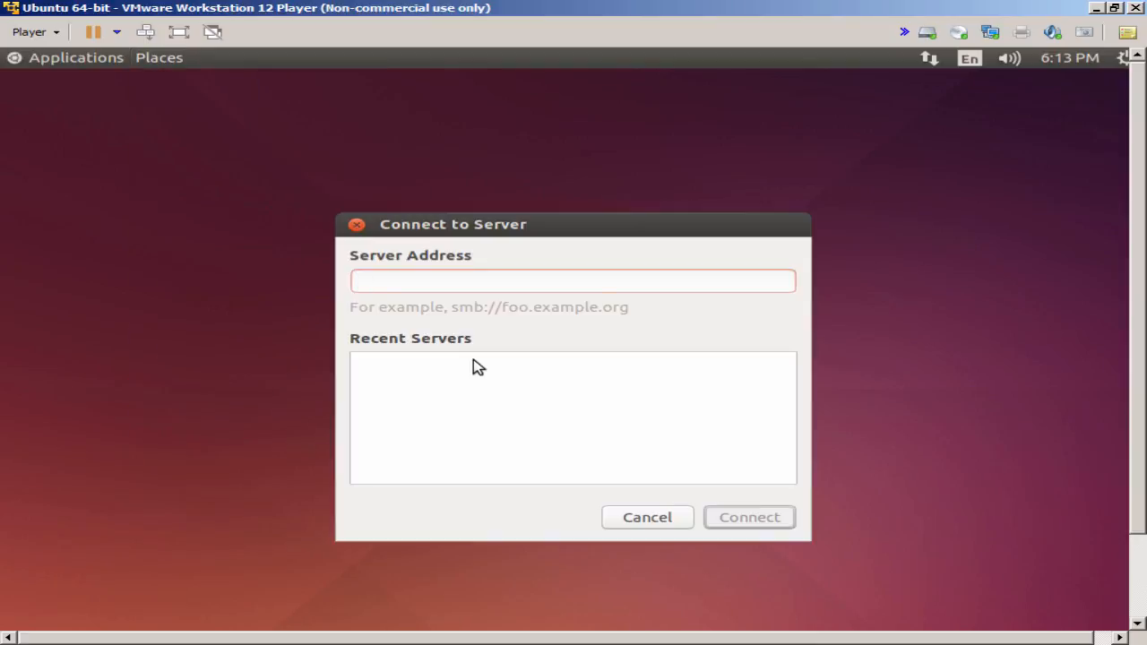
pyautogui.write('ftp://192.168')
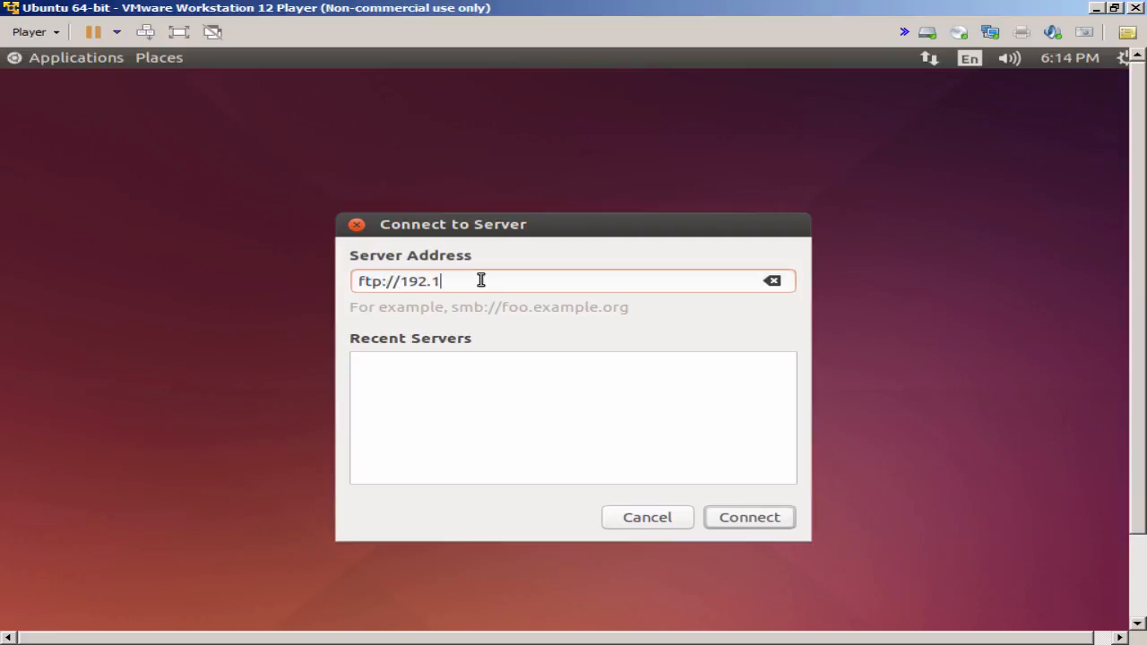
pyautogui.write('.1.12')
pyautogui.press('Return')
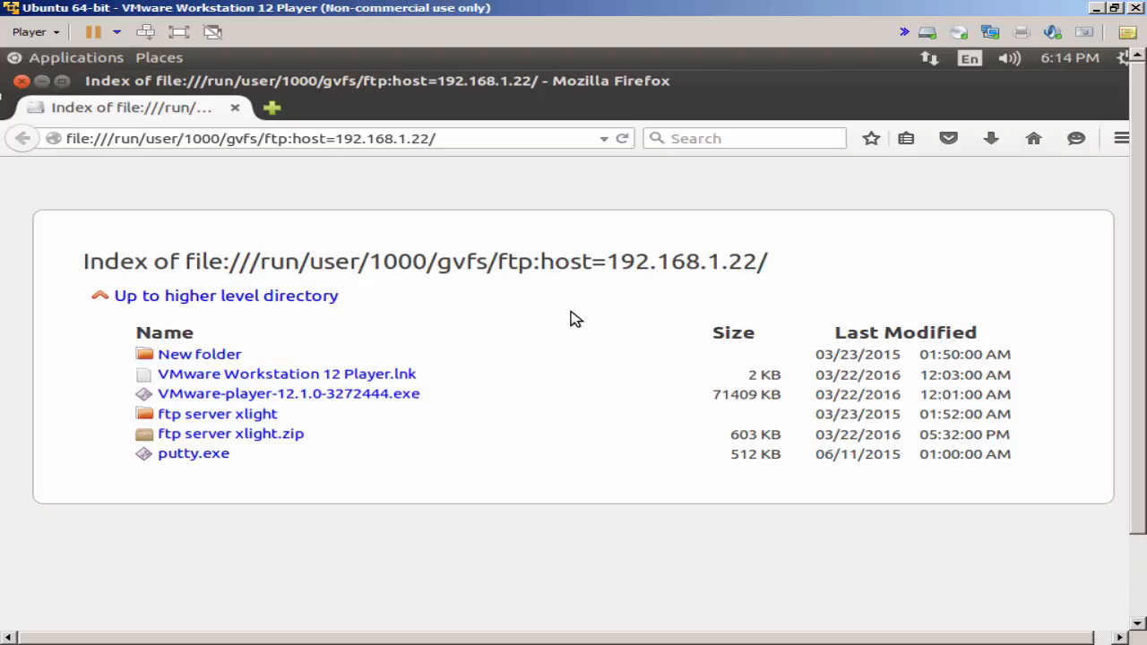
# - Put the virtual machine in full screen and select the gvfs heading in Firefox
pyautogui.click(162, 61)
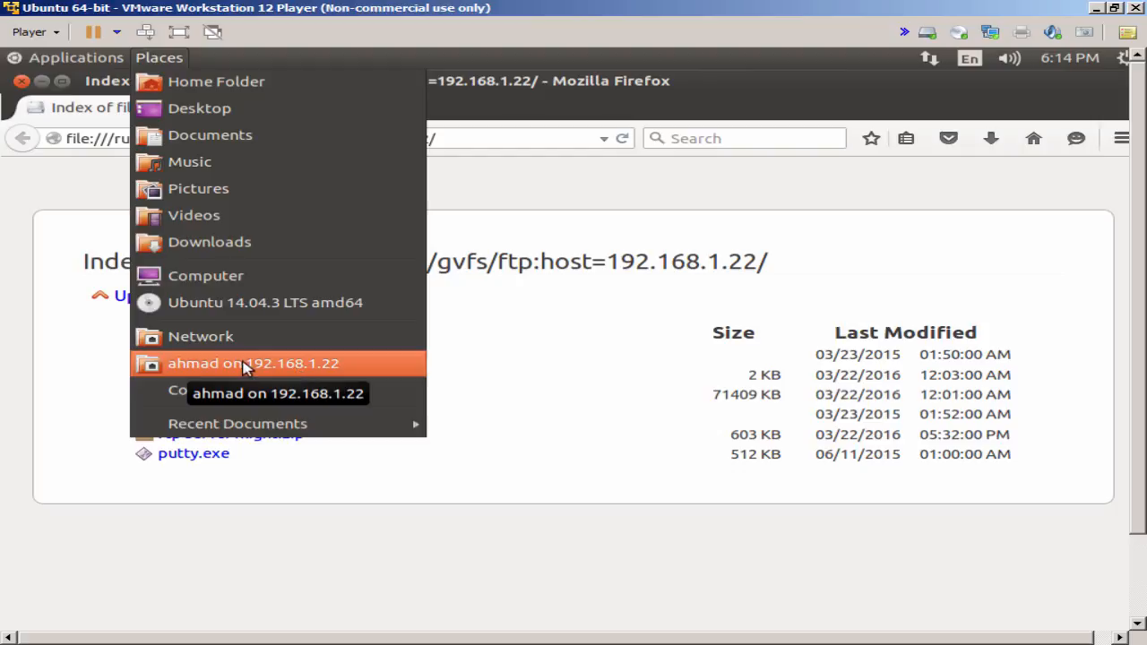
pyautogui.click(528, 220)
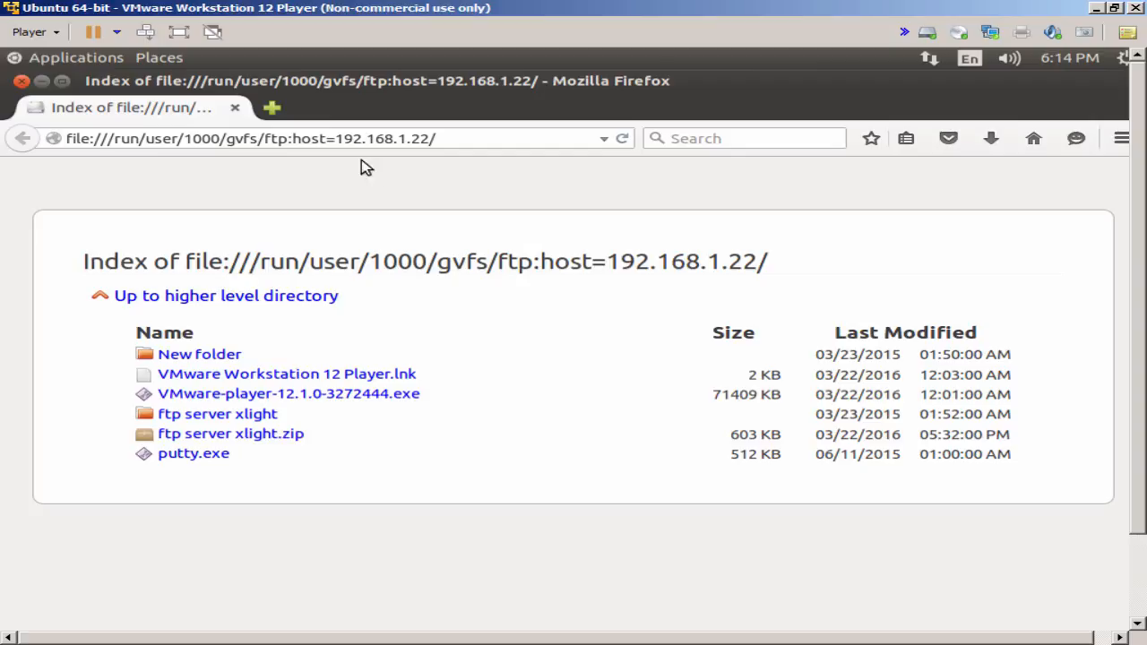
pyautogui.click(183, 33)
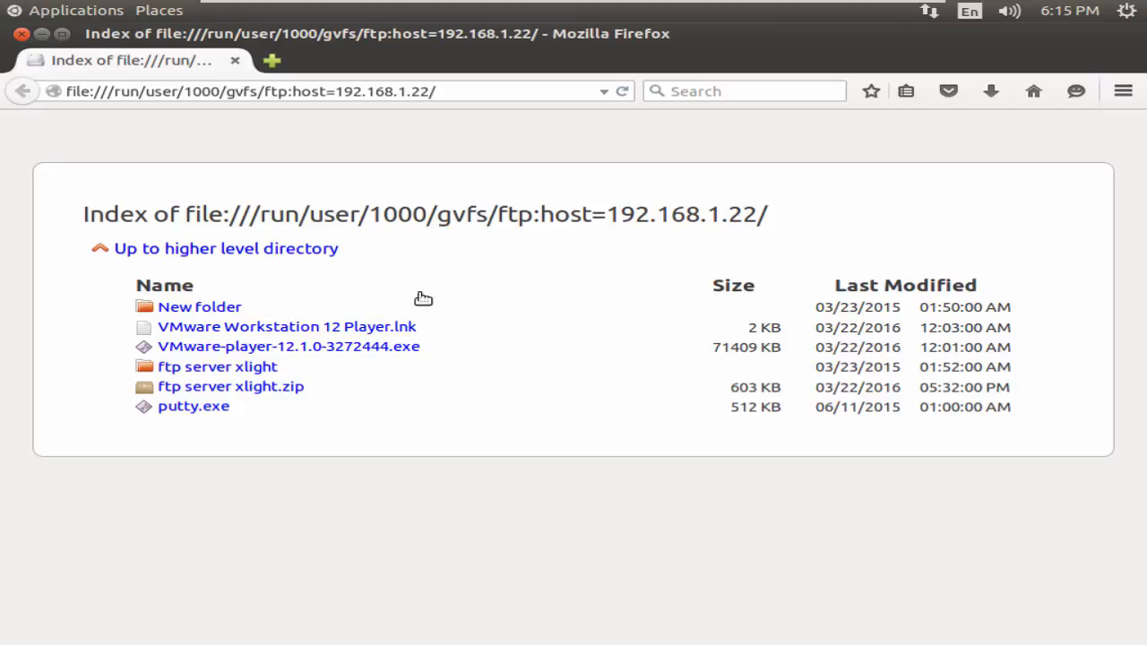
pyautogui.doubleClick(473, 220)
pyautogui.click(473, 220)
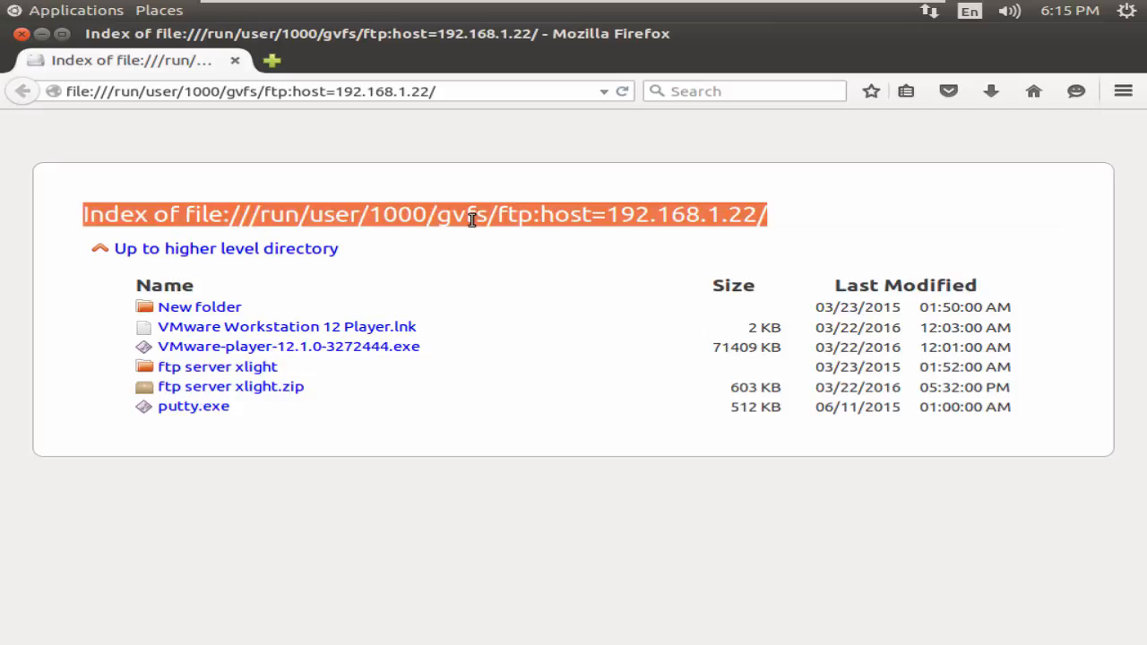
pyautogui.click(472, 220)
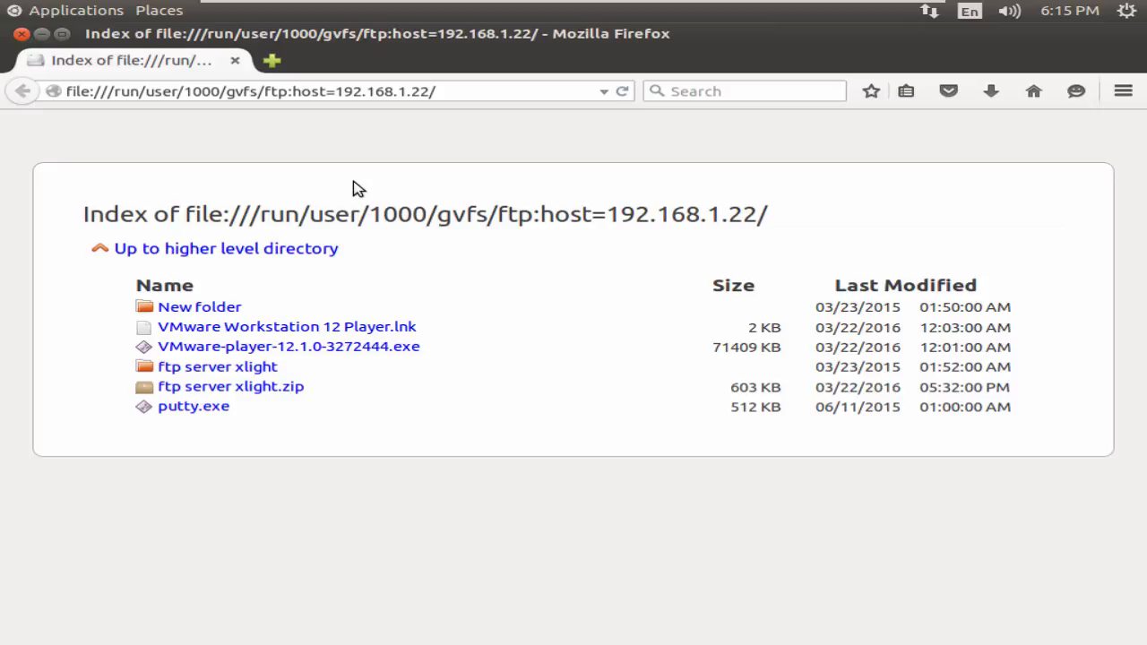
# - Close Firefox and open the Home Folder from Places
pyautogui.click(21, 33)
pyautogui.click(176, 10)
pyautogui.click(178, 33)
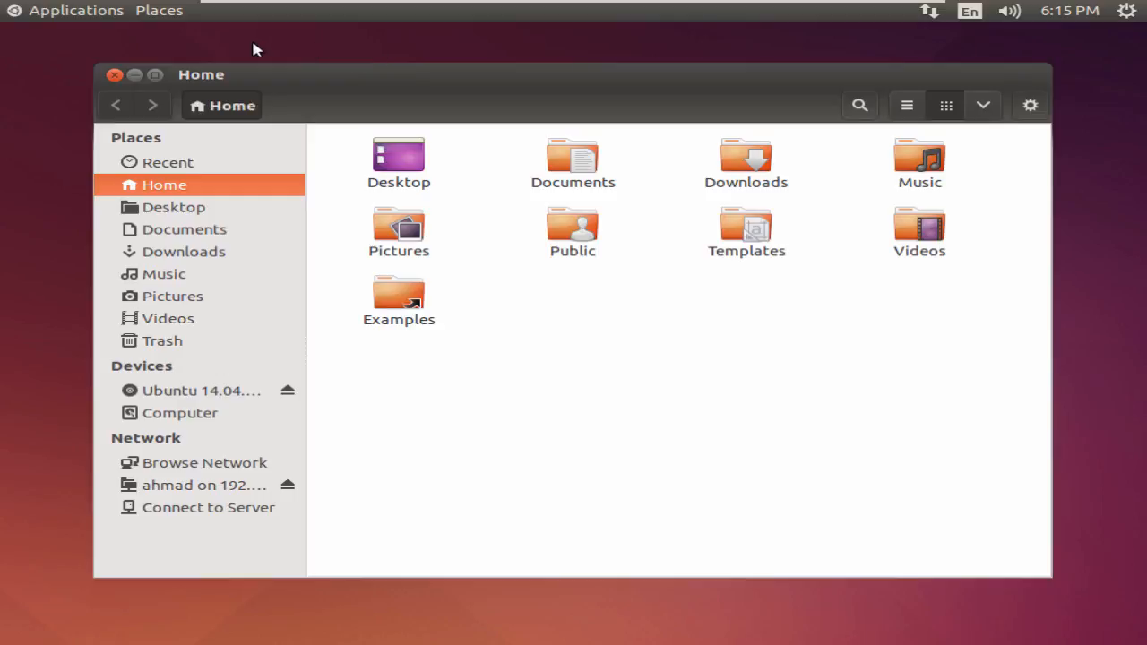
# - Close the Home folder and launch Ubuntu Software Center from System Tools > Administration
pyautogui.click(114, 74)
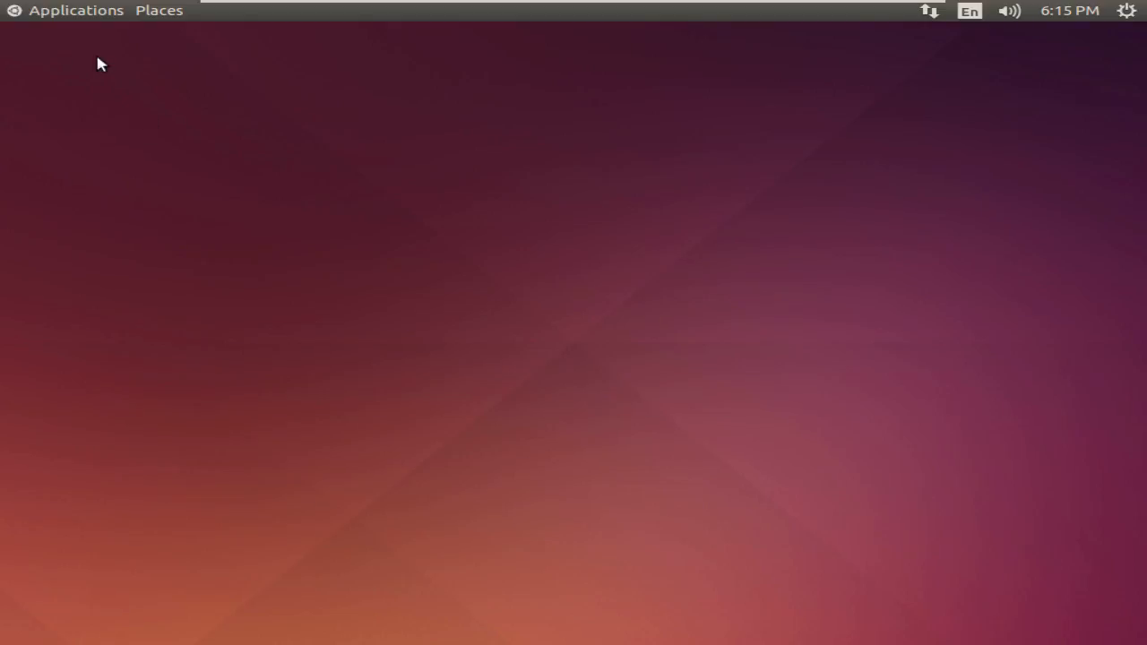
pyautogui.click(92, 10)
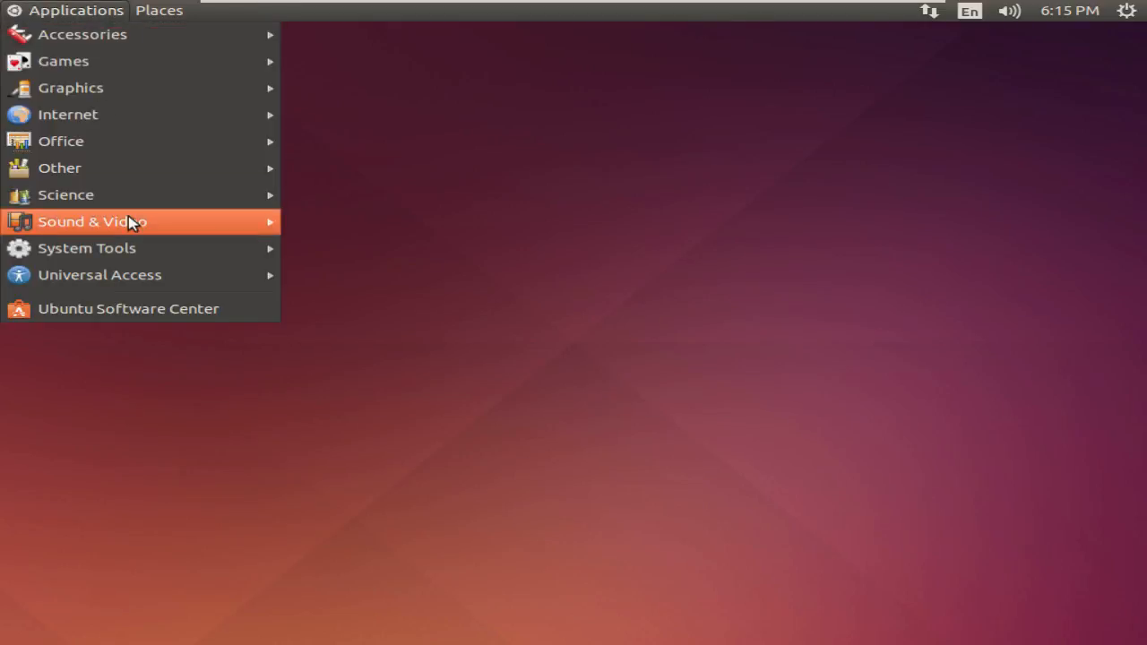
pyautogui.click(160, 314)
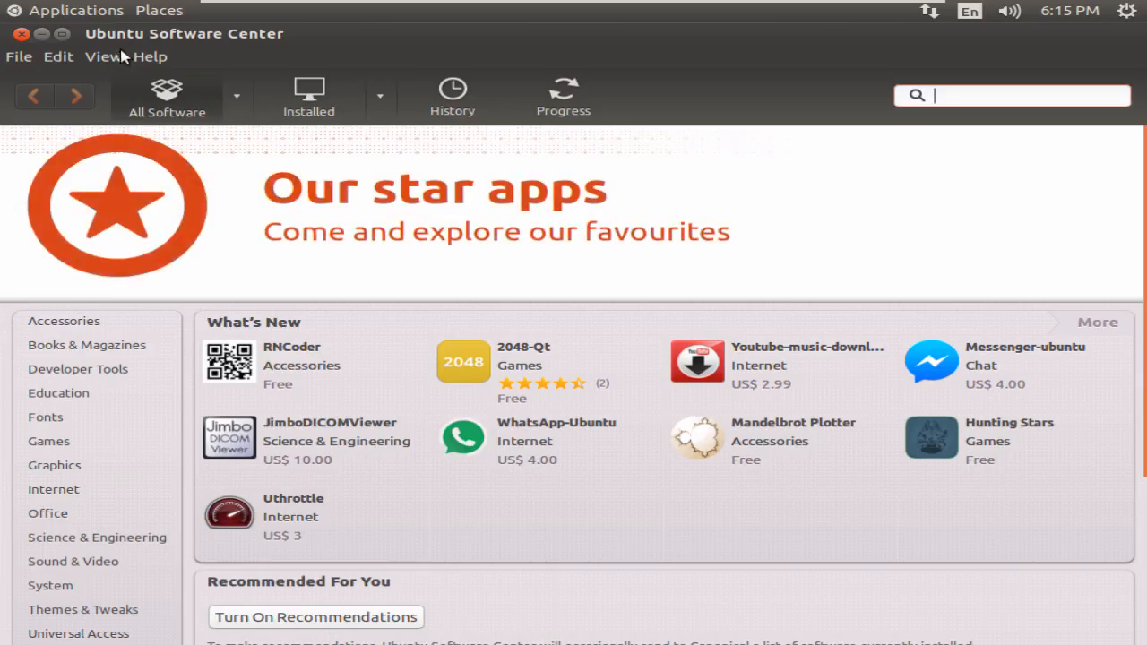
pyautogui.click(112, 13)
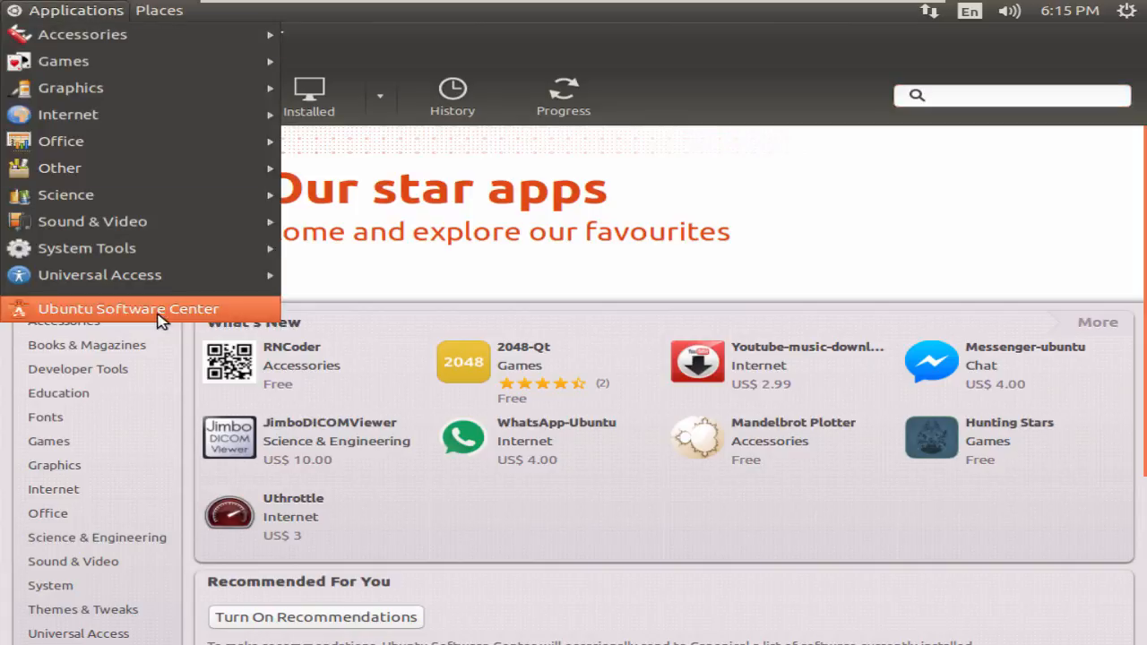
pyautogui.moveTo(219, 253)
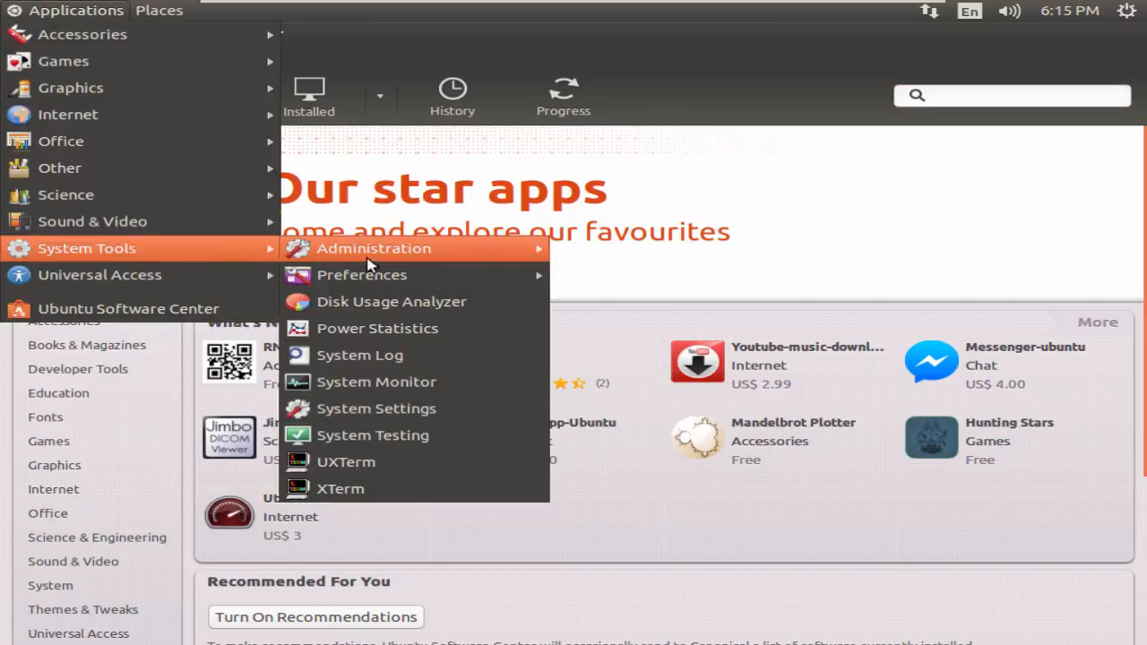
pyautogui.moveTo(462, 249)
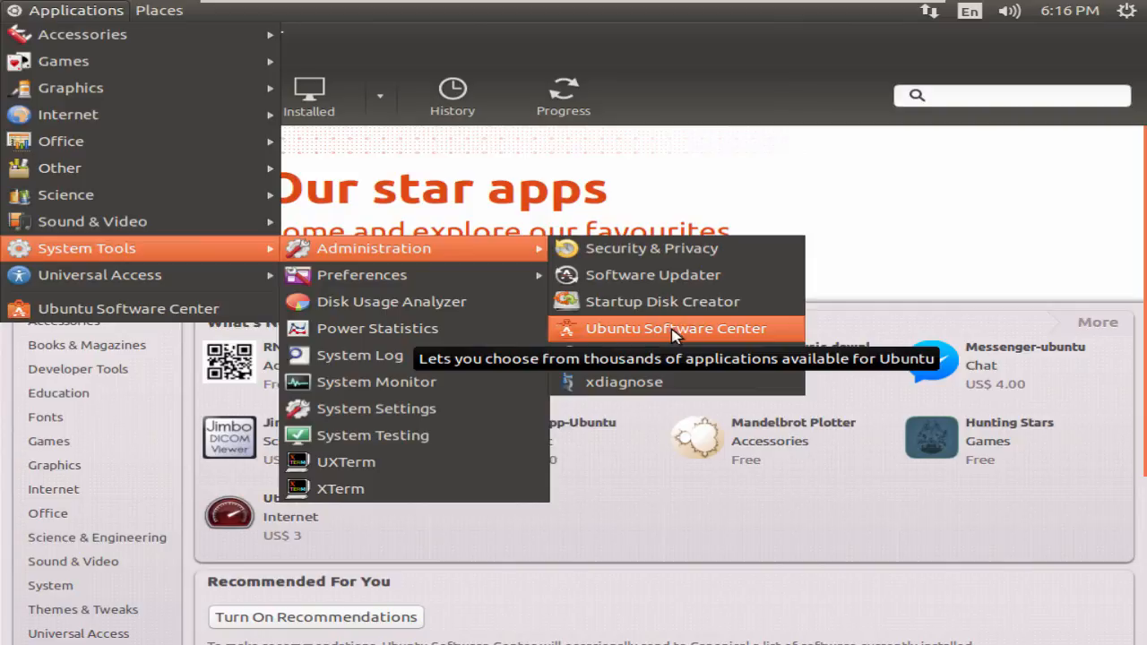
pyautogui.click(867, 157)
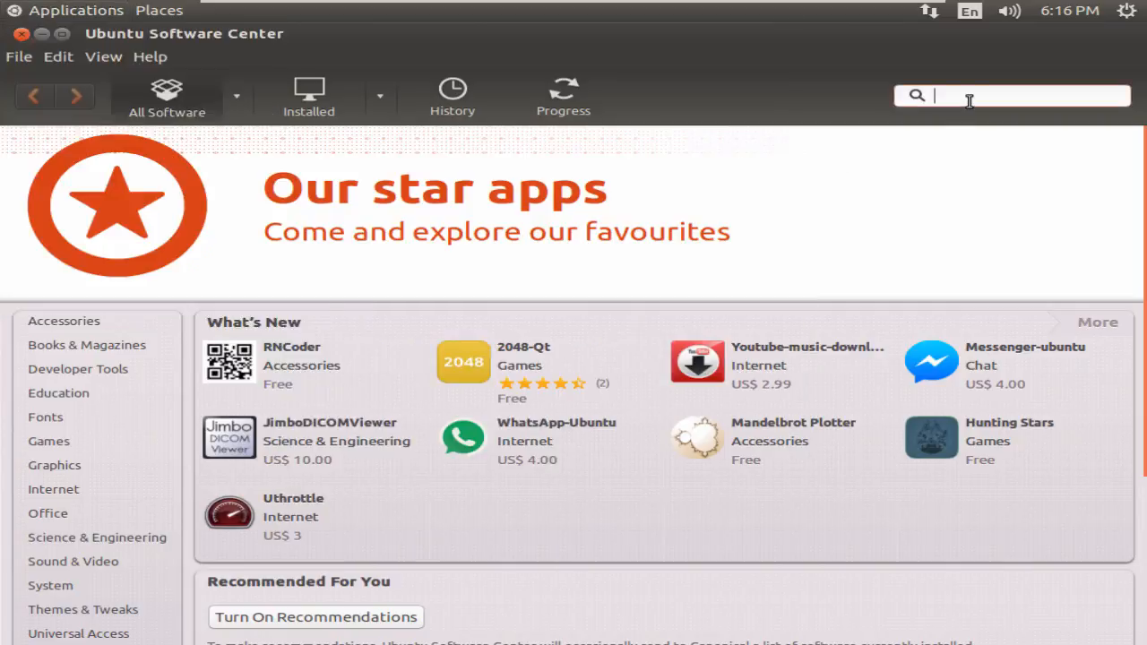
# - Search 'syna' to find Synaptic Package Manager, then search for 'ftp' instead
pyautogui.write('syna')
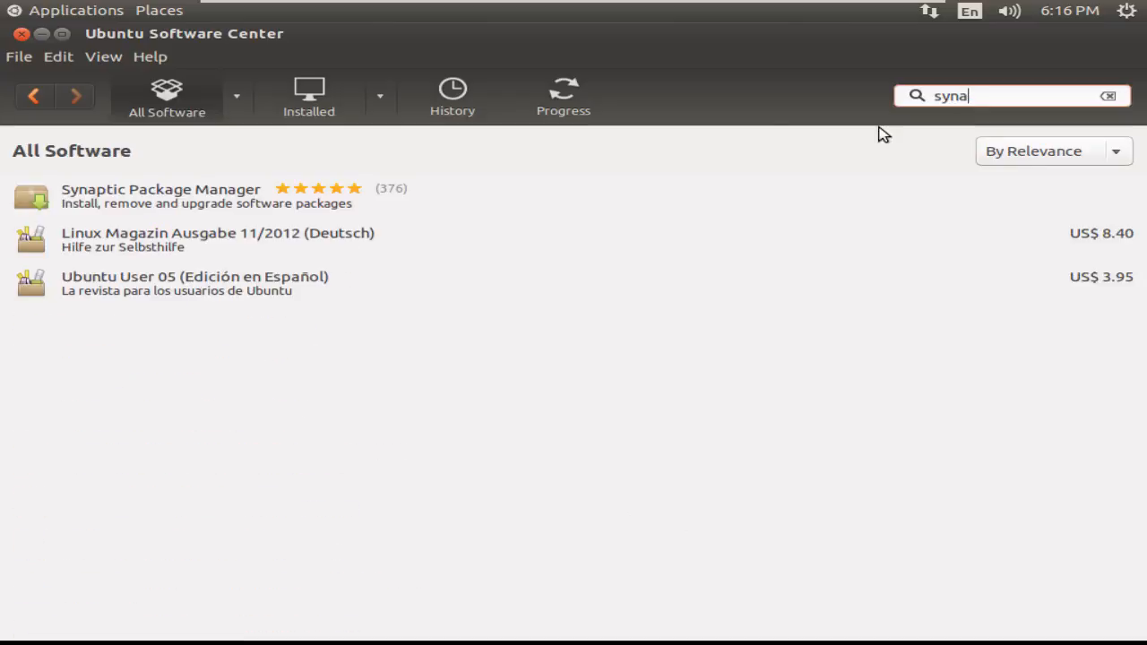
pyautogui.click(213, 198)
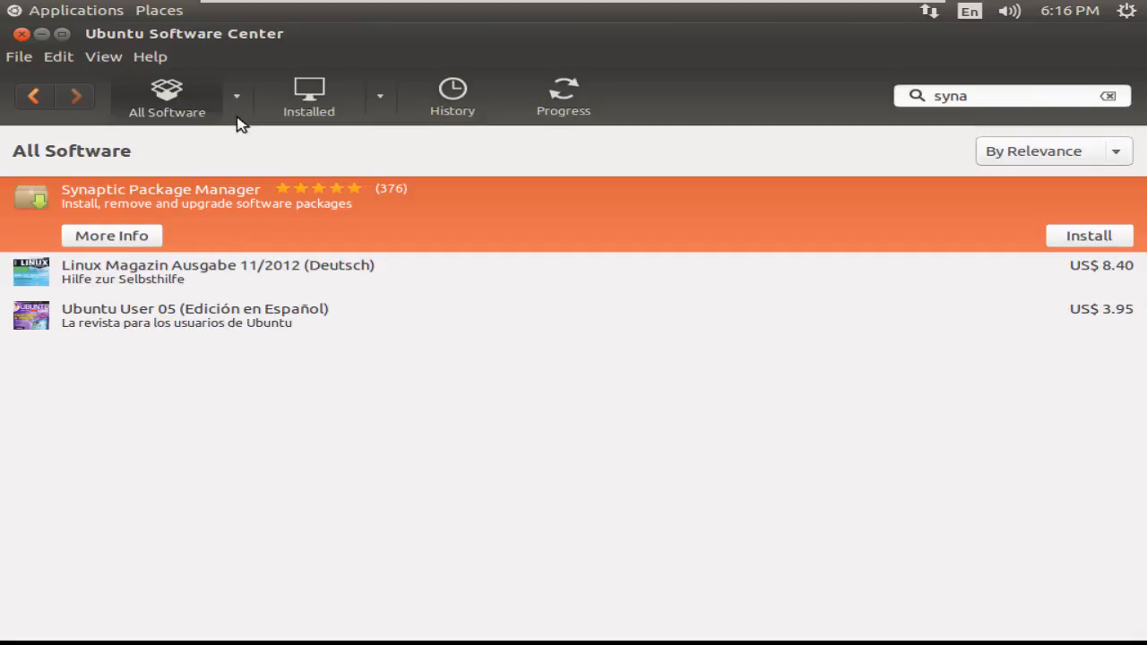
pyautogui.click(996, 98)
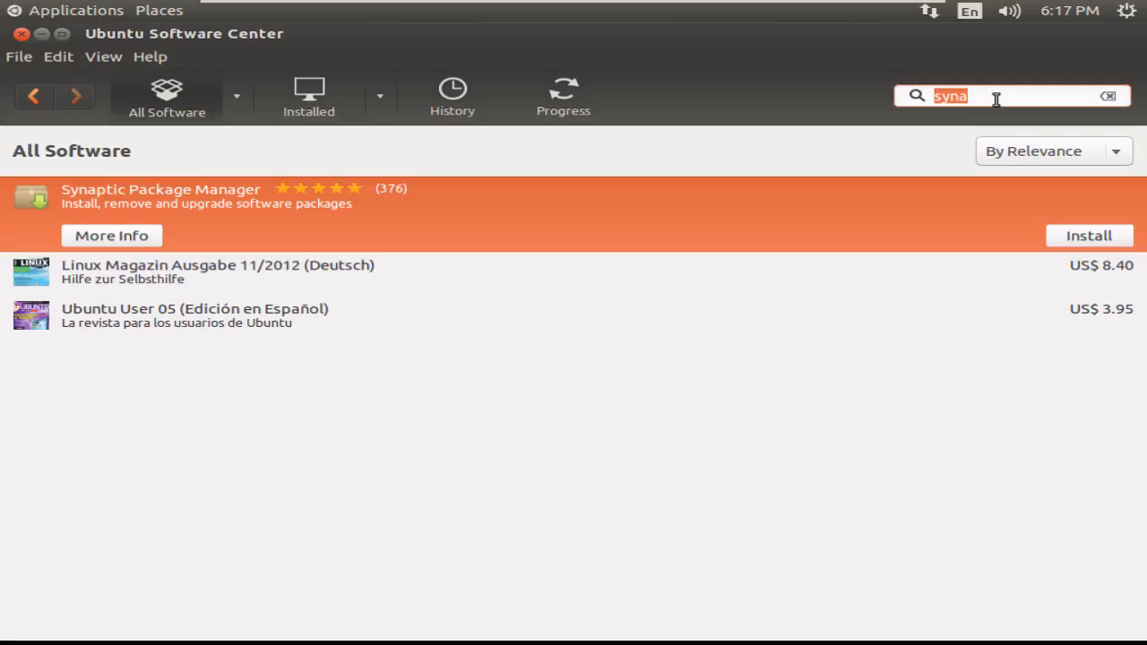
pyautogui.write('ftp')
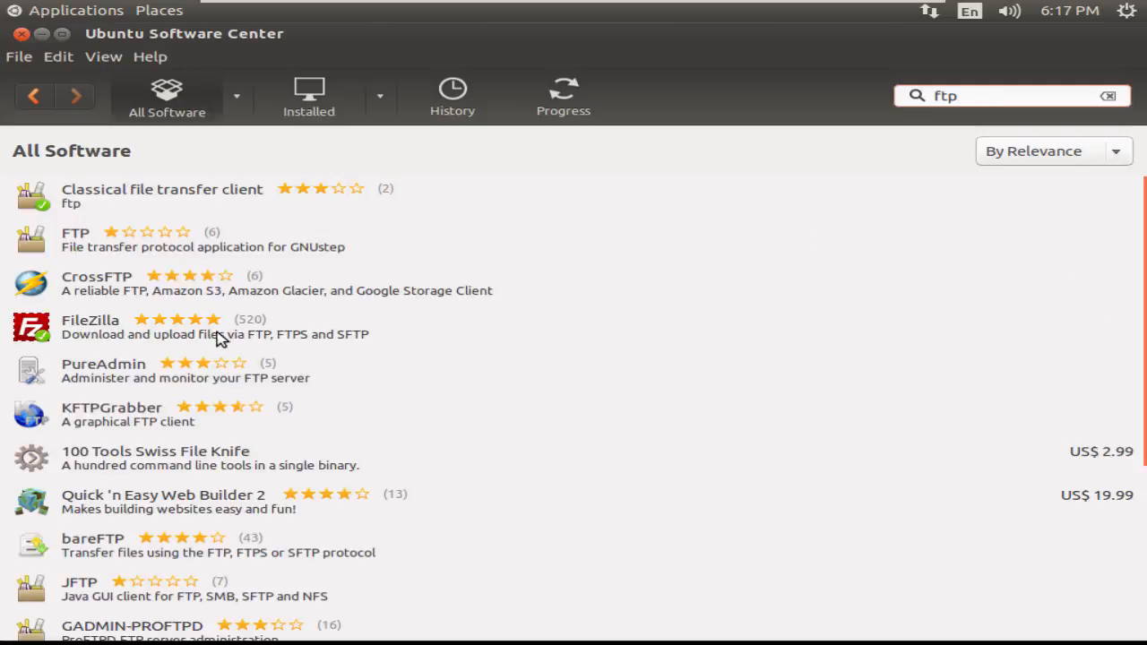
# - Open FileZilla's details page and remove it, authorizing with the account password
pyautogui.click(74, 328)
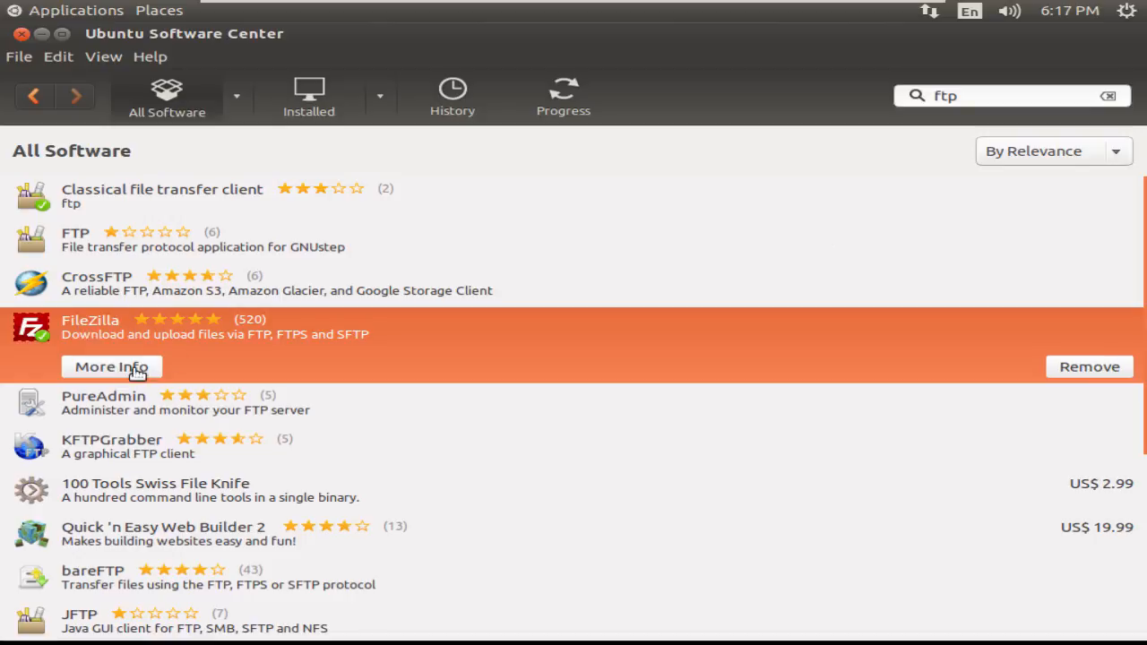
pyautogui.doubleClick(430, 352)
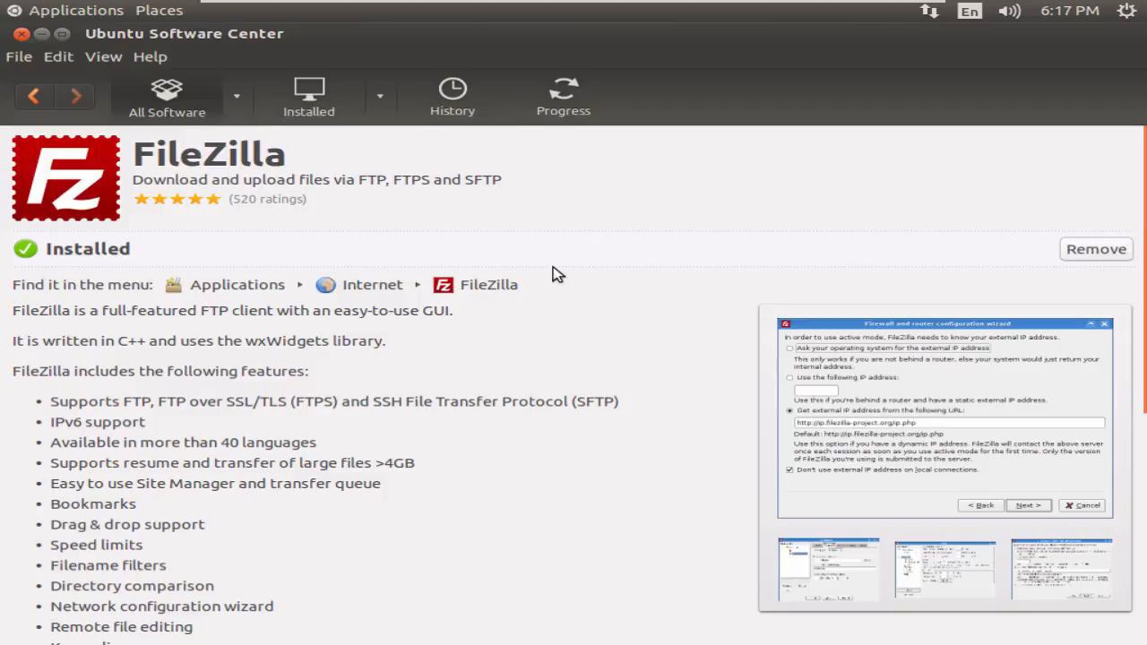
pyautogui.scroll(-2, 553, 273)
pyautogui.scroll(2, 553, 274)
pyautogui.click(1096, 250)
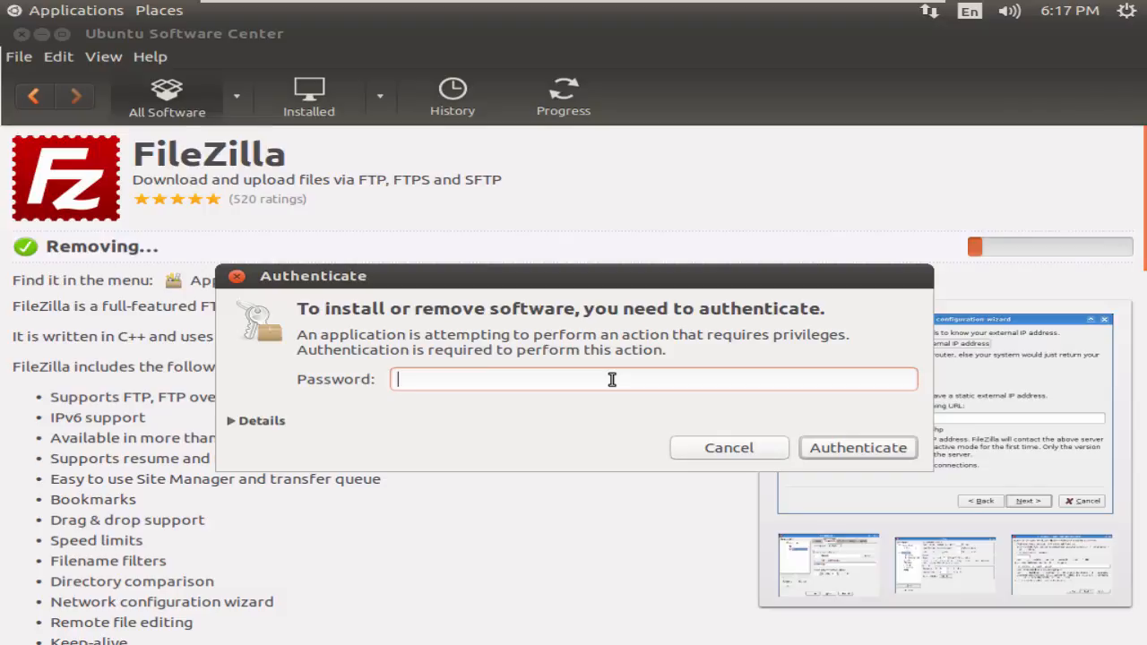
pyautogui.write('••••••')
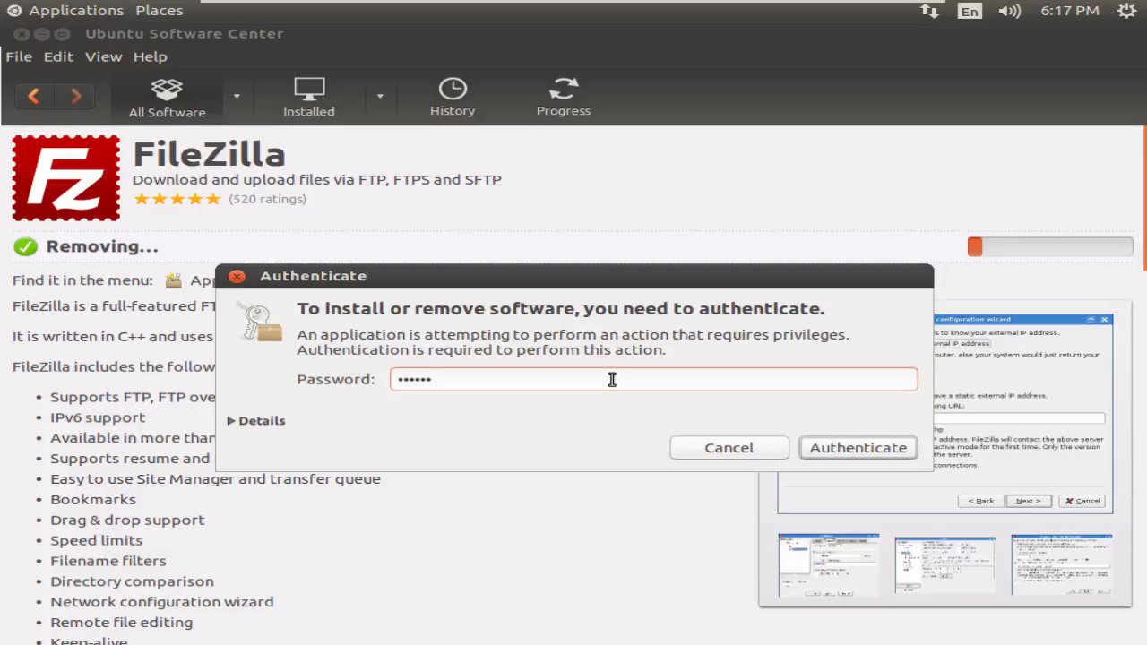
pyautogui.press('Return')
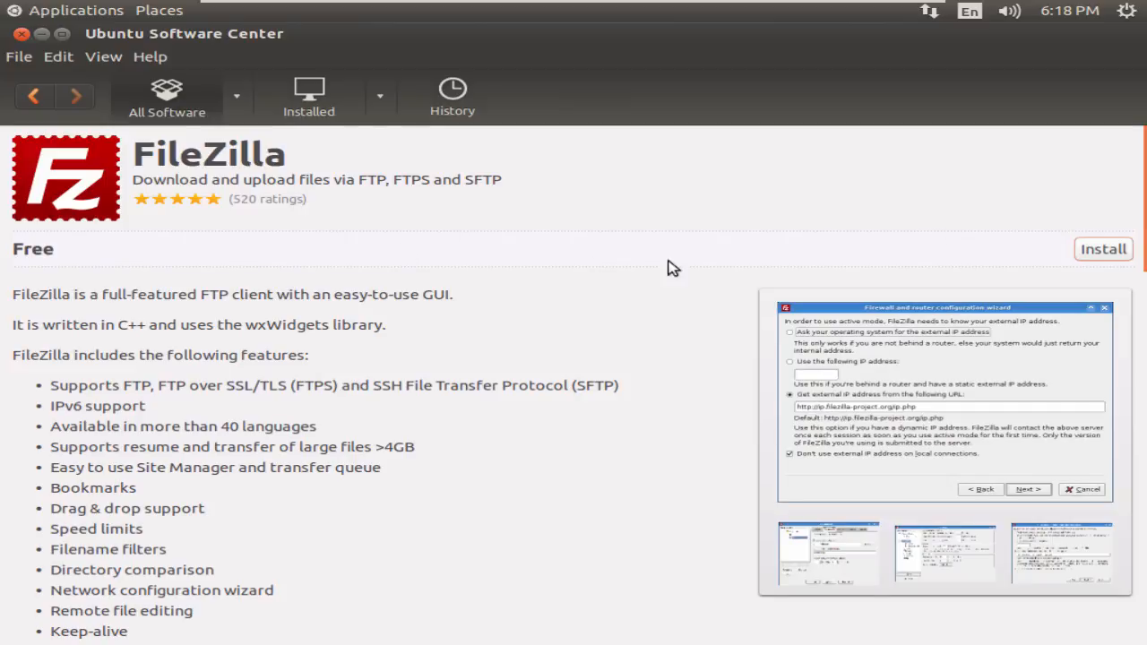
# - Reinstall FileZilla and bring up the Applications menu
pyautogui.click(1103, 250)
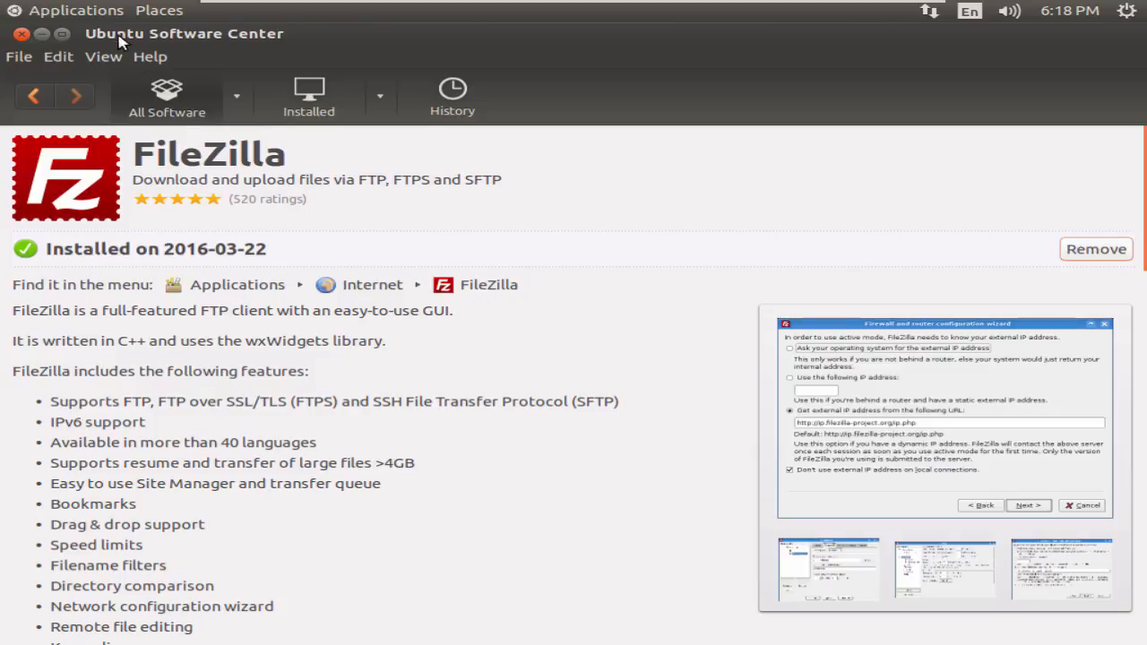
pyautogui.click(106, 13)
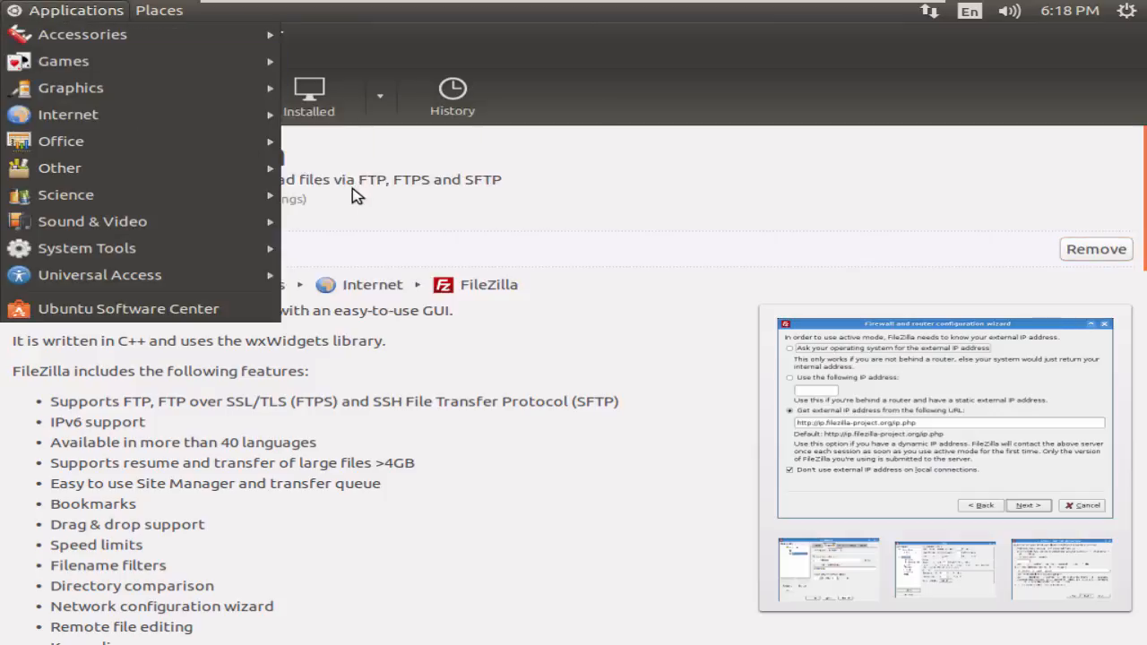
# - Launch FileZilla and quickconnect to host 192.168.1.22 with the FTP username and password
pyautogui.moveTo(231, 124)
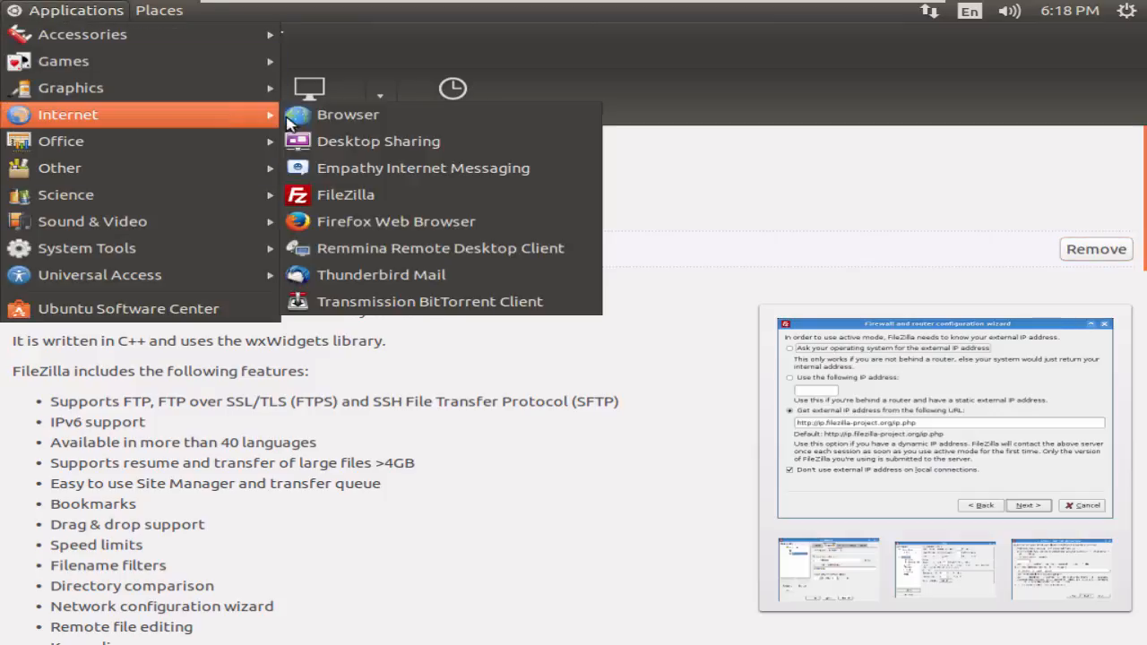
pyautogui.click(370, 203)
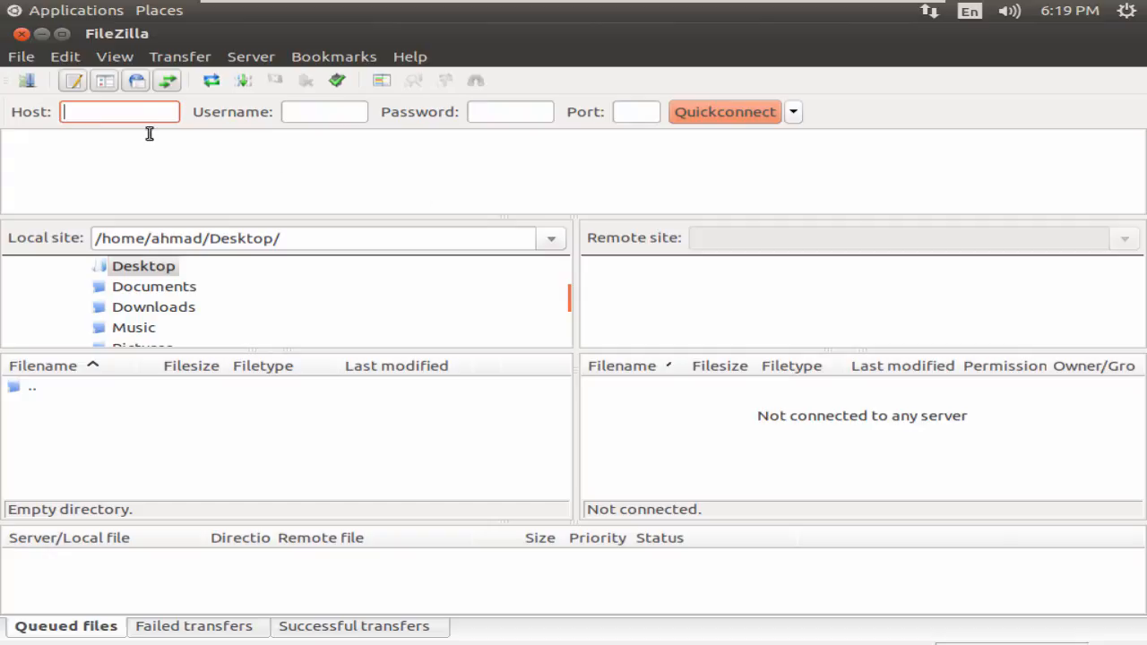
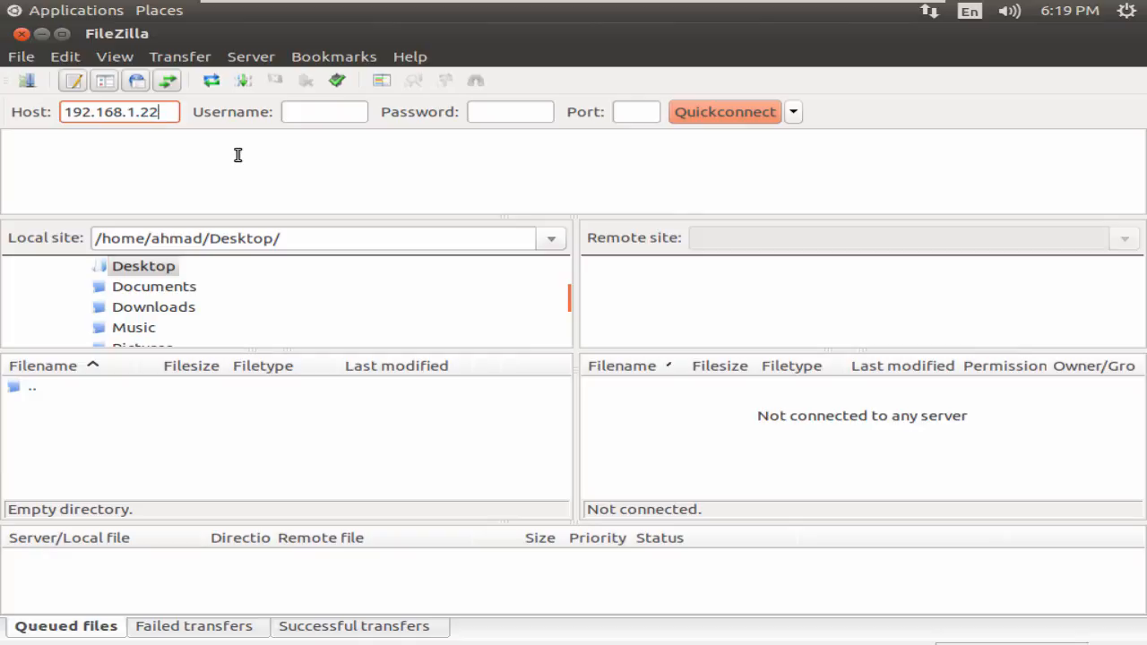
pyautogui.press('Tab')
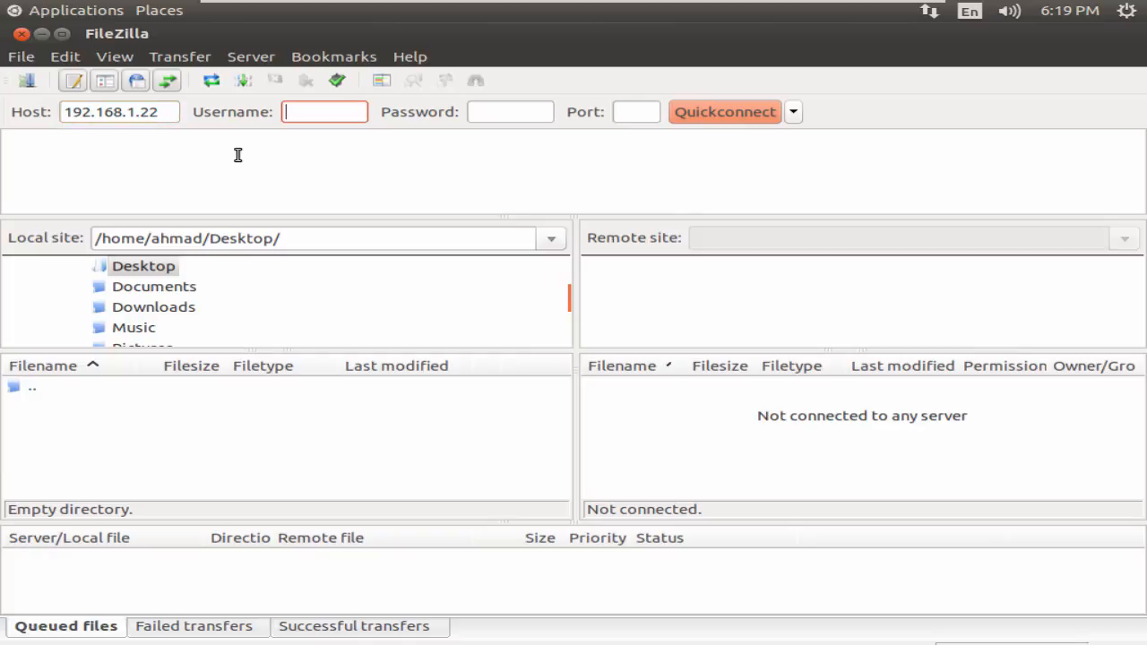
pyautogui.press('Tab')
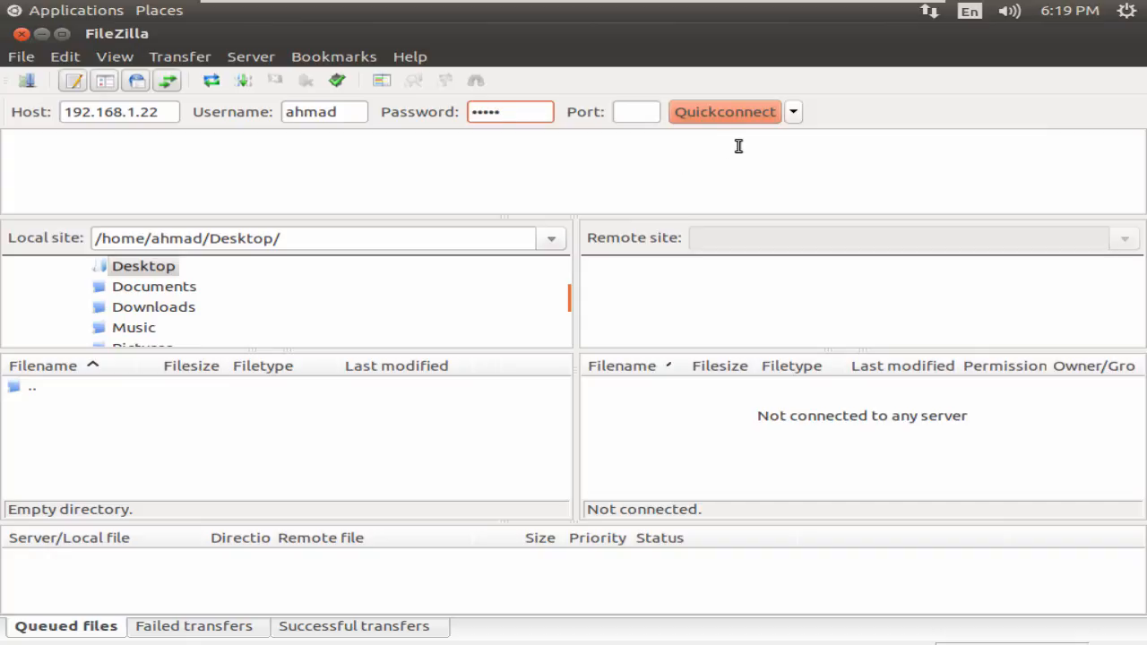
pyautogui.click(746, 118)
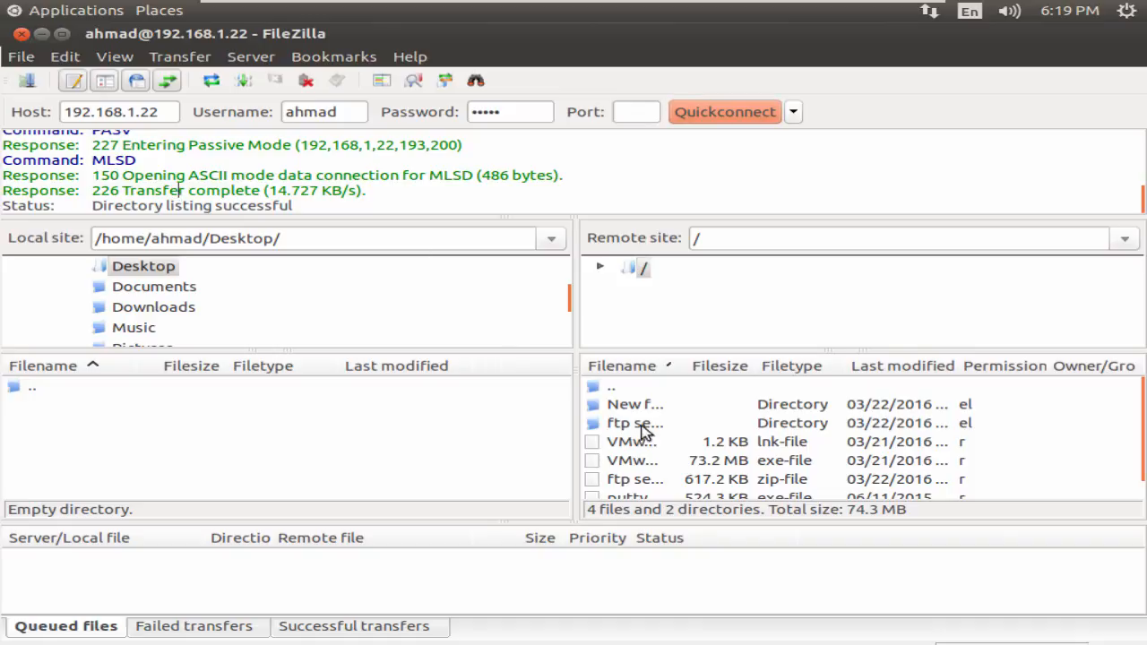
# - Download ftp server xlight.zip from the server into the local Desktop folder
pyautogui.scroll(-1, 693, 438)
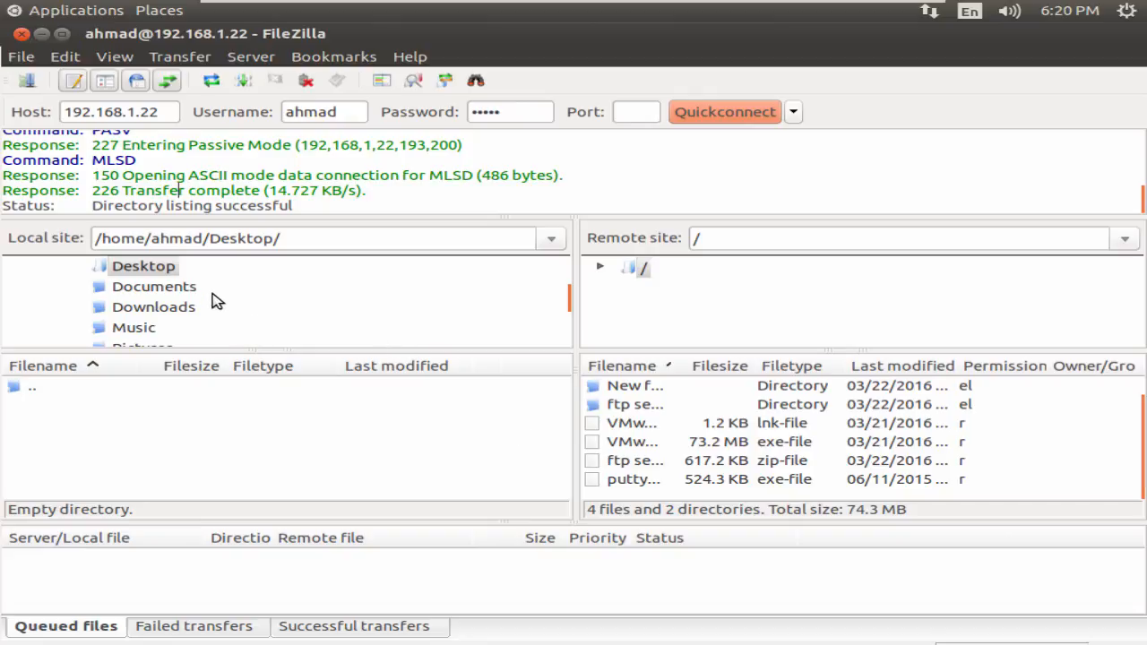
pyautogui.click(163, 266)
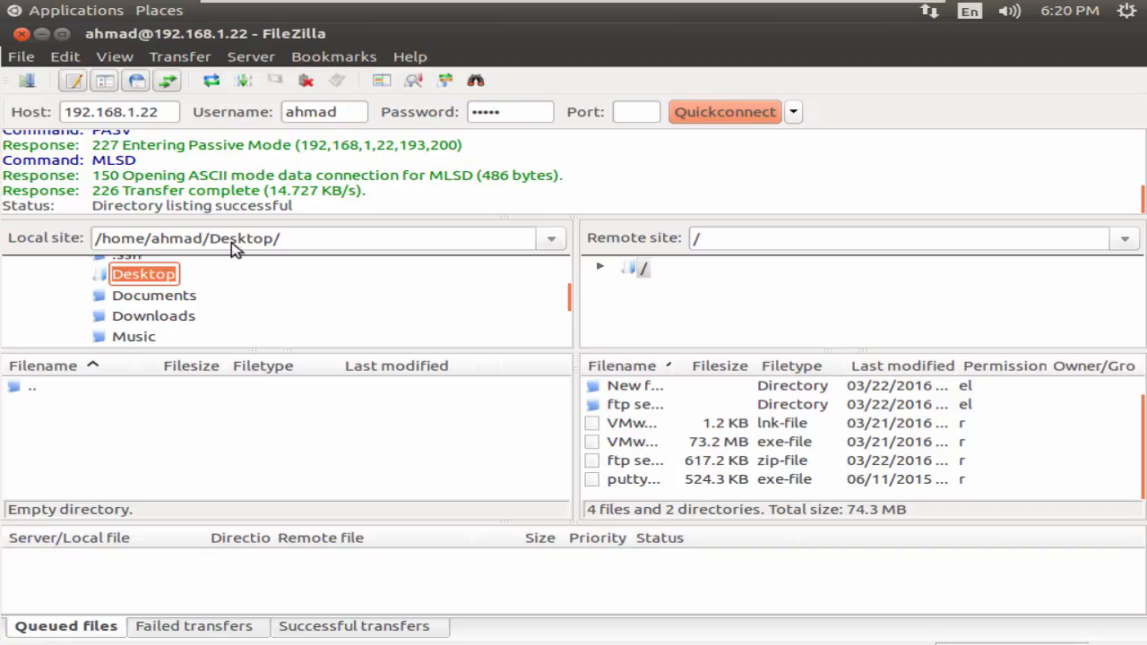
pyautogui.click(231, 405)
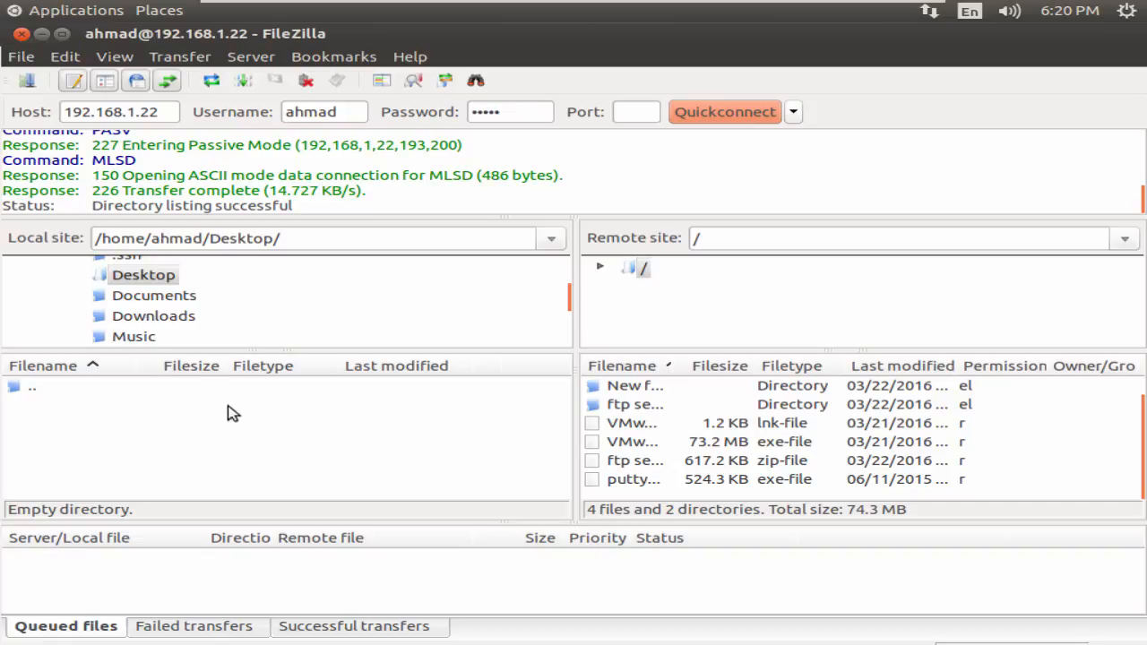
pyautogui.click(639, 484)
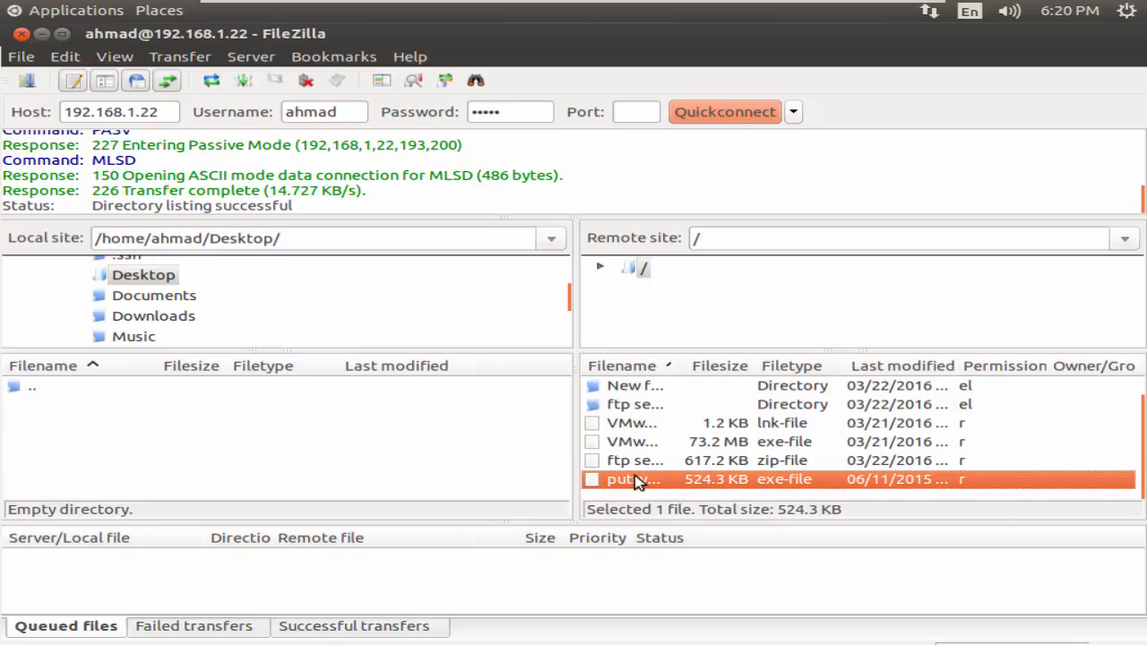
pyautogui.click(633, 464)
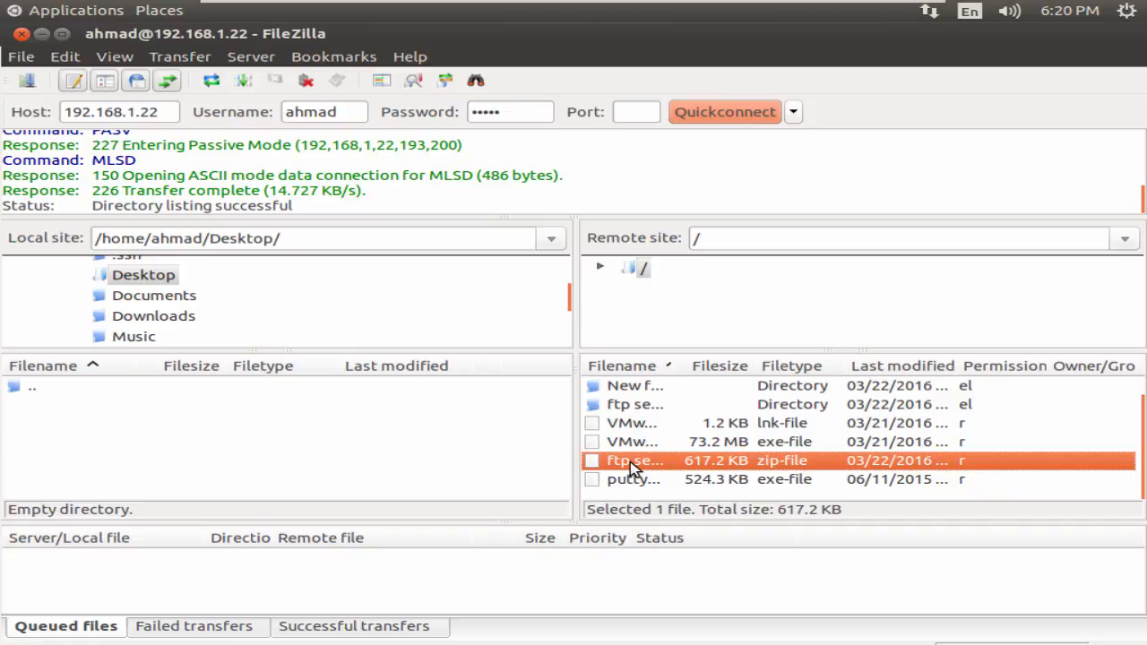
pyautogui.moveTo(632, 466); pyautogui.dragTo(270, 425)
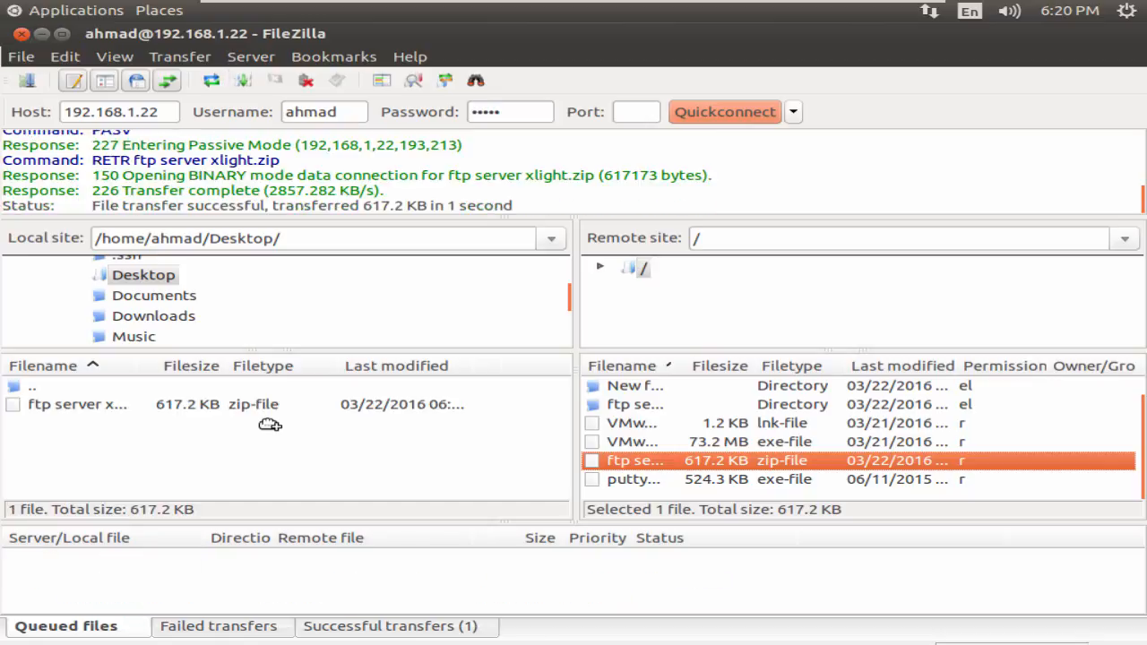
# - Check the downloaded zip in the local list and minimize FileZilla
pyautogui.click(222, 411)
pyautogui.click(271, 455)
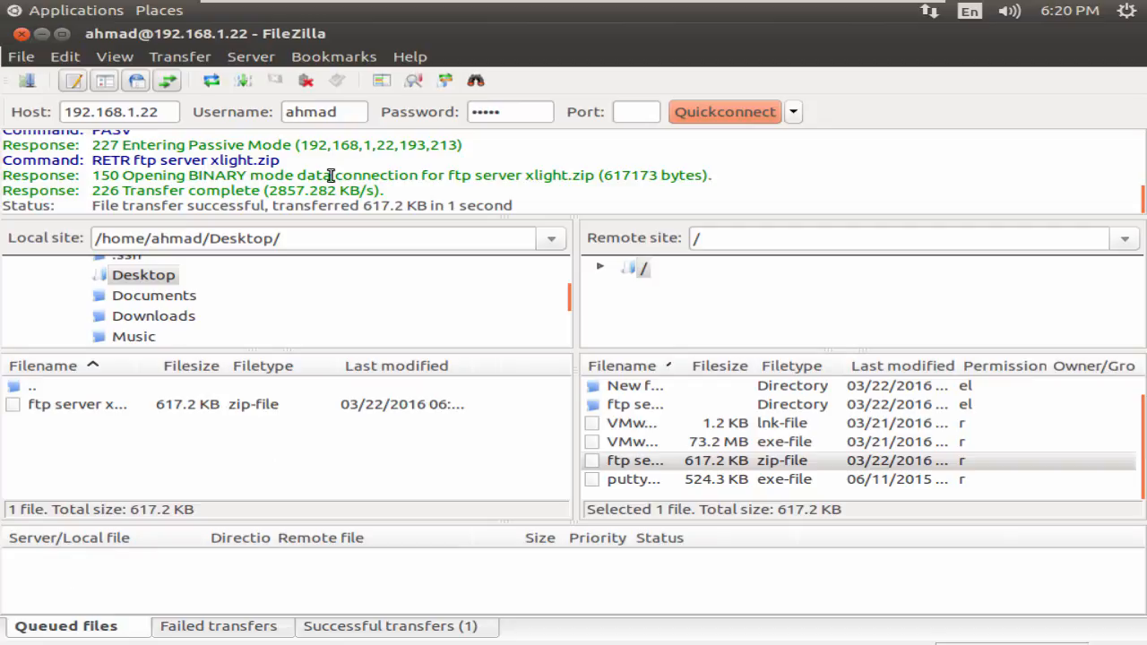
pyautogui.click(42, 34)
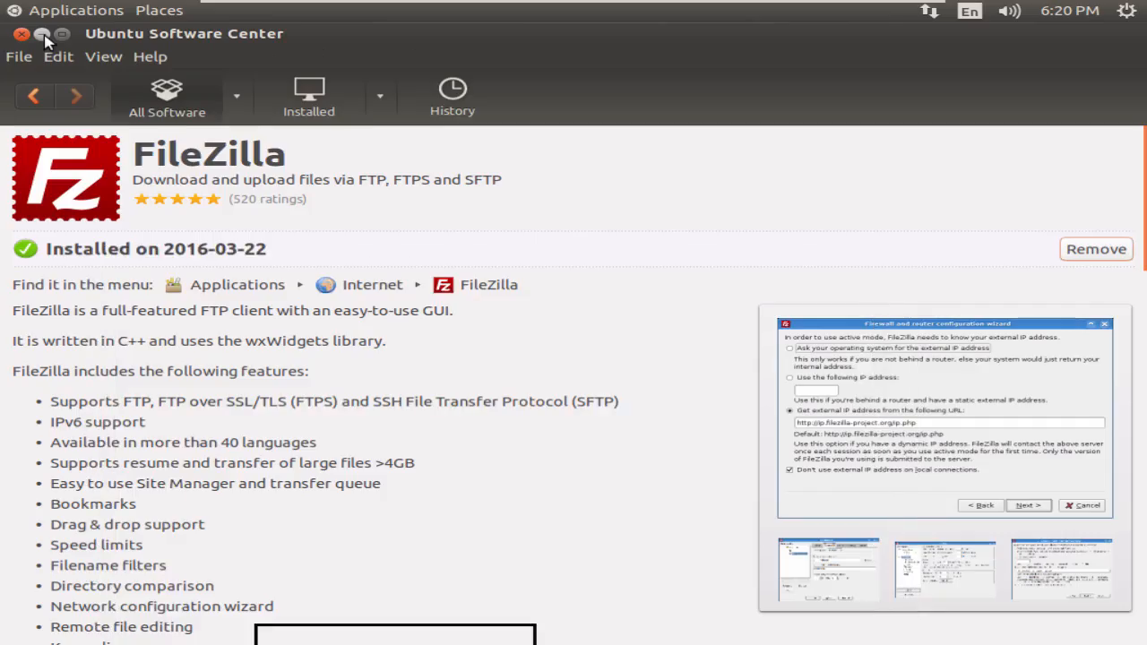
# - Minimize Software Center to see the zip on the desktop, then re-enter VMware full screen
pyautogui.click(42, 35)
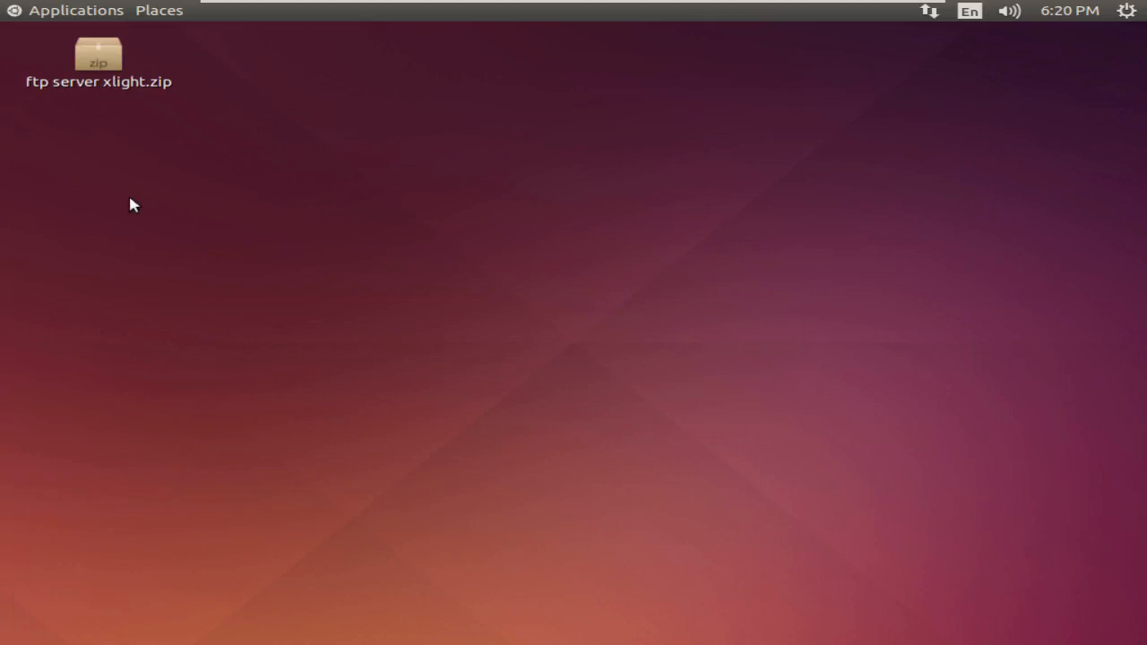
pyautogui.click(104, 78)
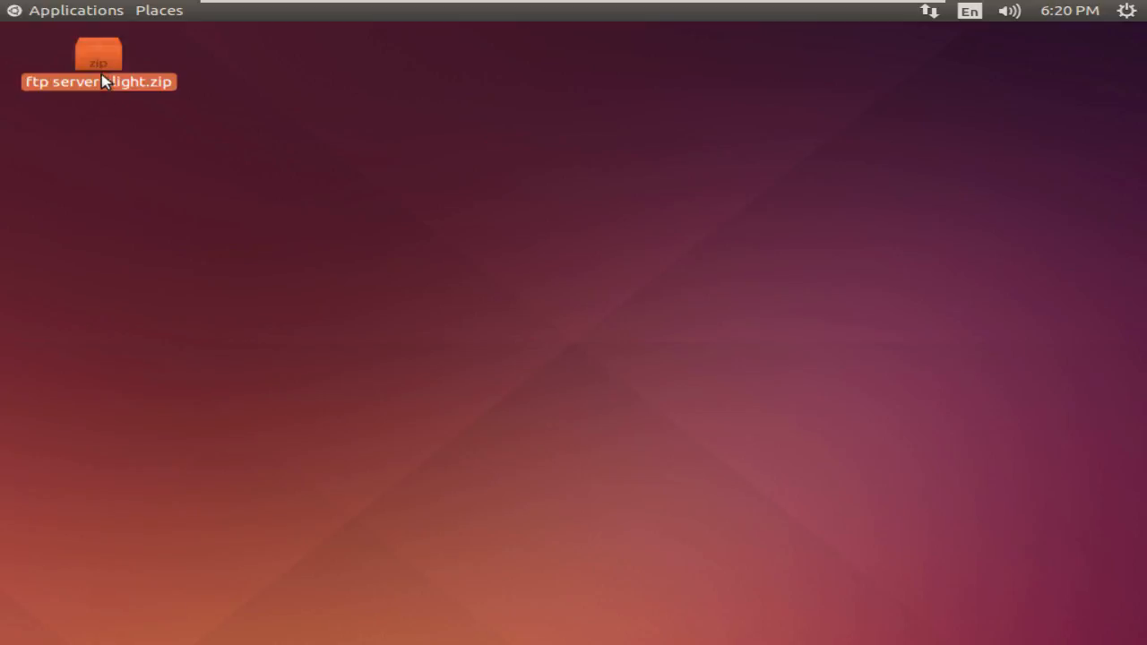
pyautogui.click(200, 187)
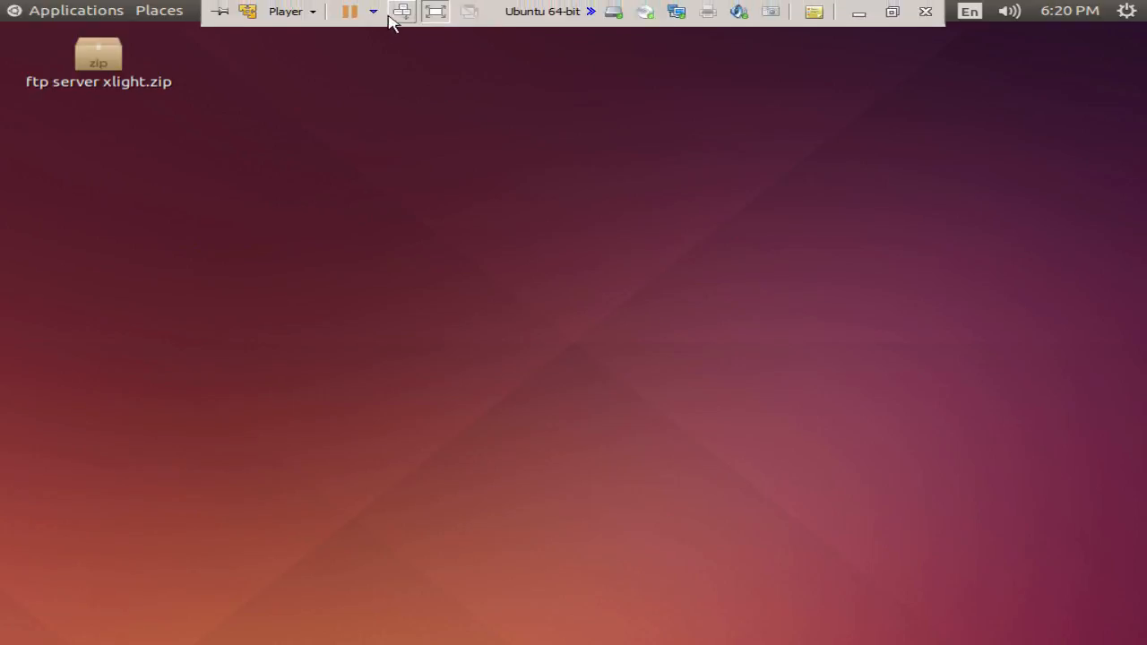
pyautogui.click(433, 12)
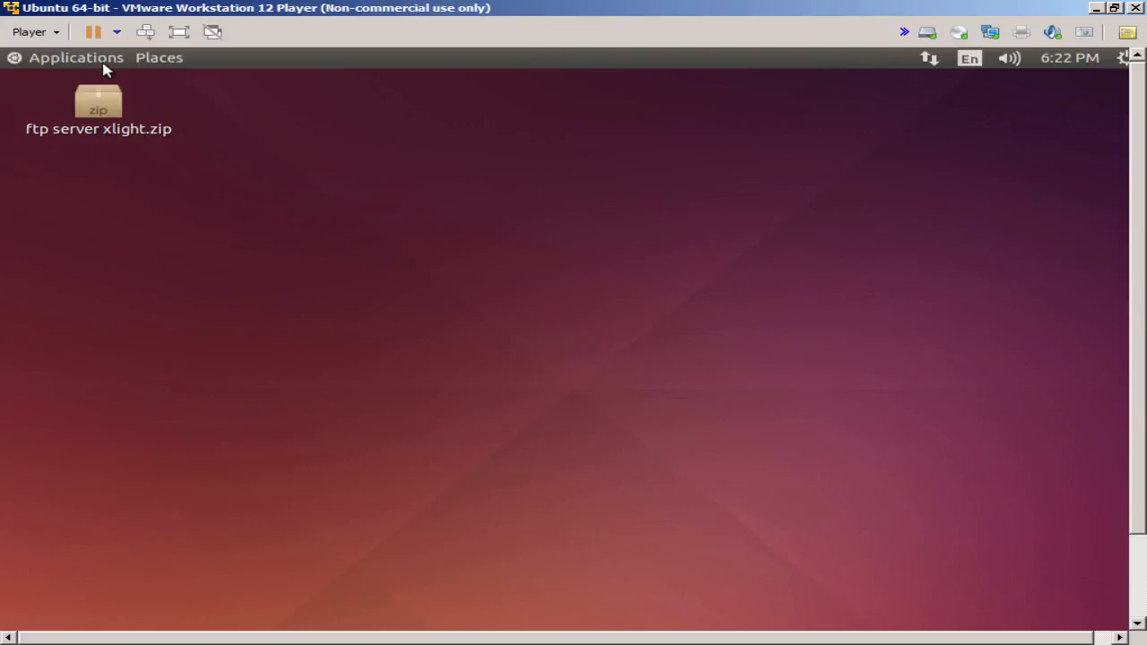
pyautogui.moveTo(1136, 315); pyautogui.dragTo(1143, 427)
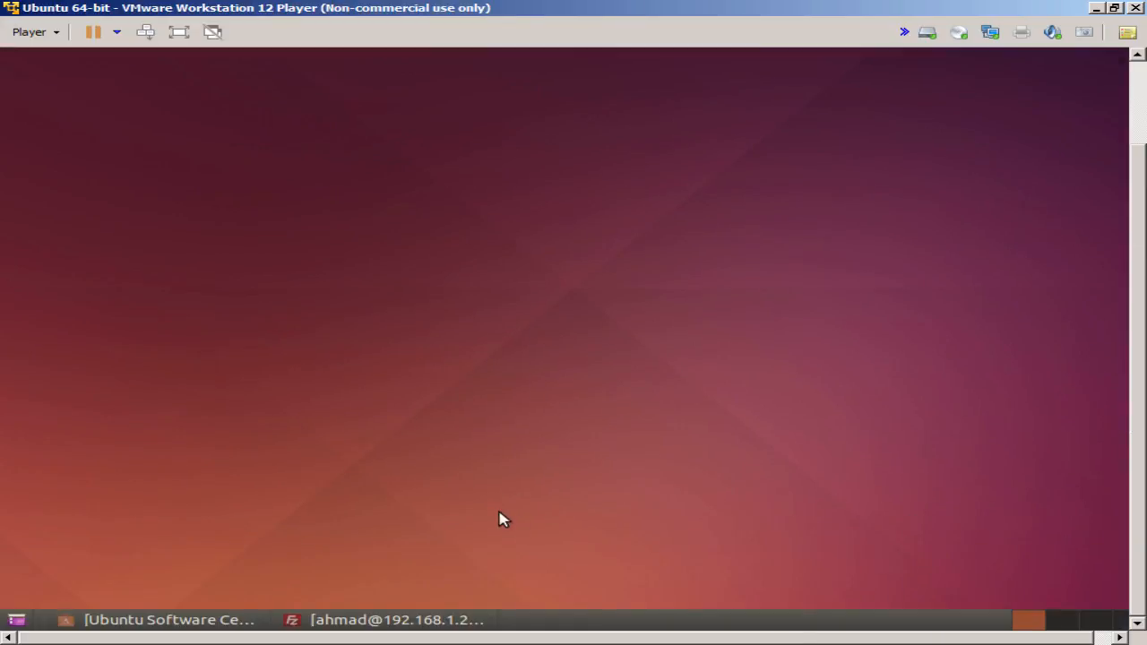
pyautogui.click(190, 36)
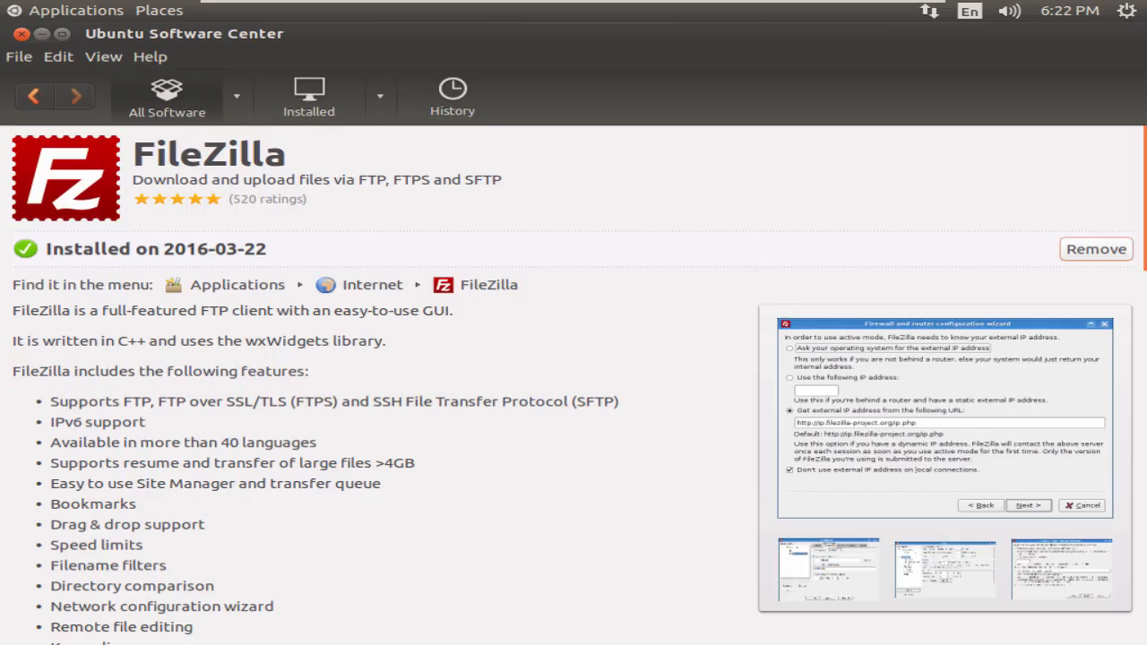
# - Return to the search results, search for 'sshd' and select the Secure shell (SSH) server
pyautogui.click(34, 96)
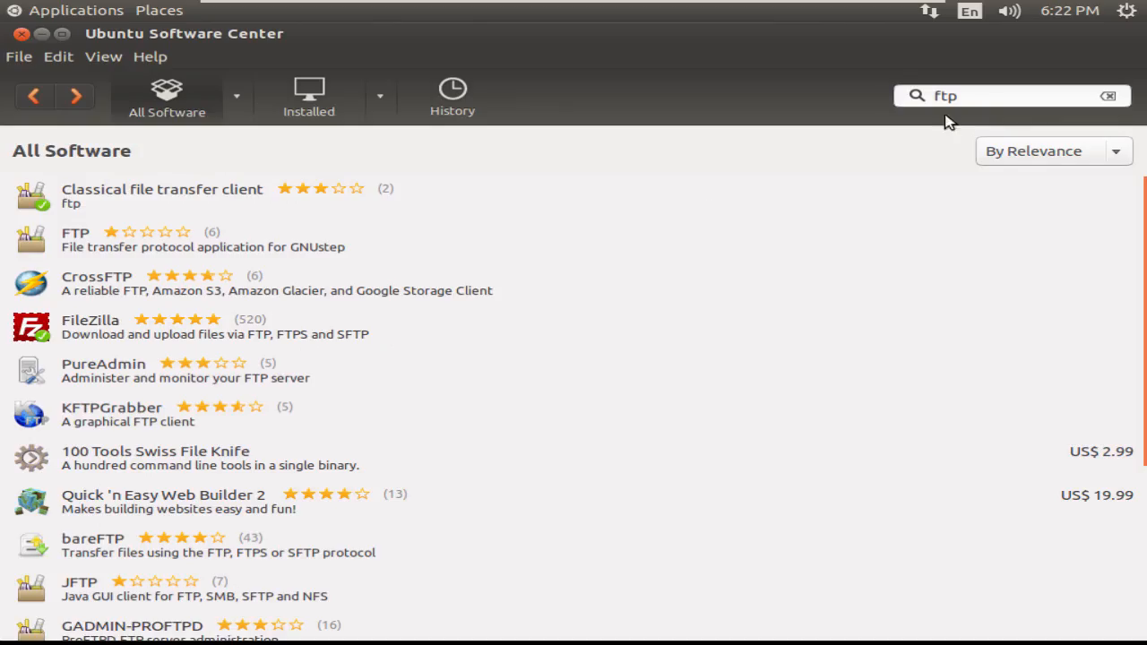
pyautogui.click(1003, 99)
pyautogui.write('sshd')
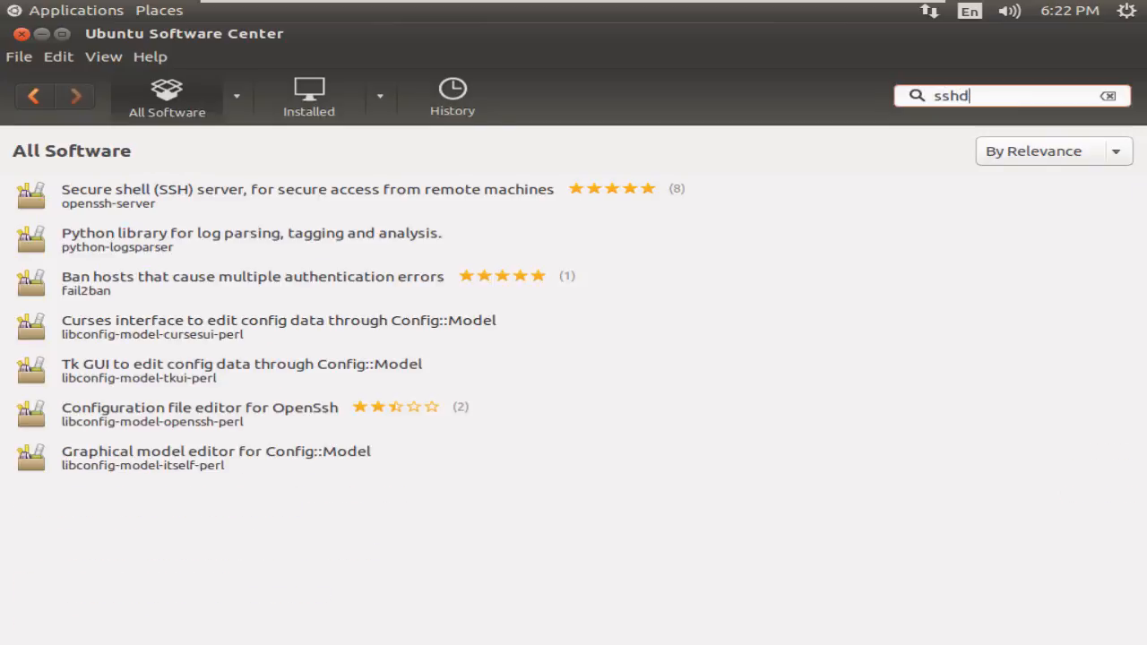
pyautogui.press('Down')
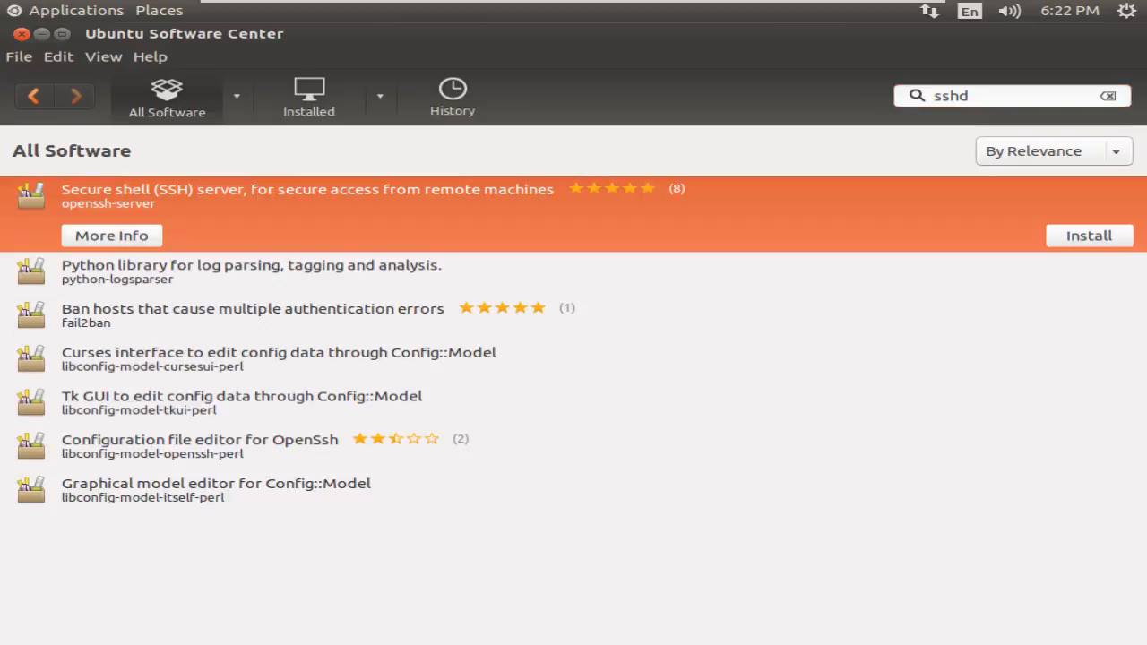
# - Install openssh-server, authorizing with the account password, then minimize the Software Center
pyautogui.click(1089, 236)
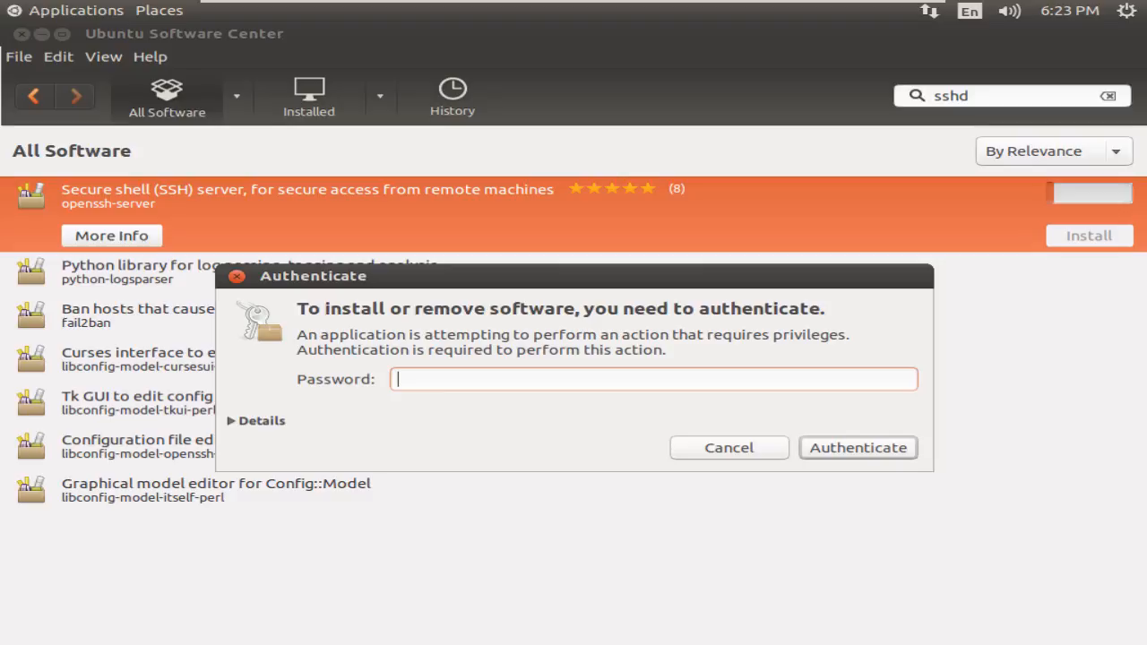
pyautogui.write('••••••')
pyautogui.press('Return')
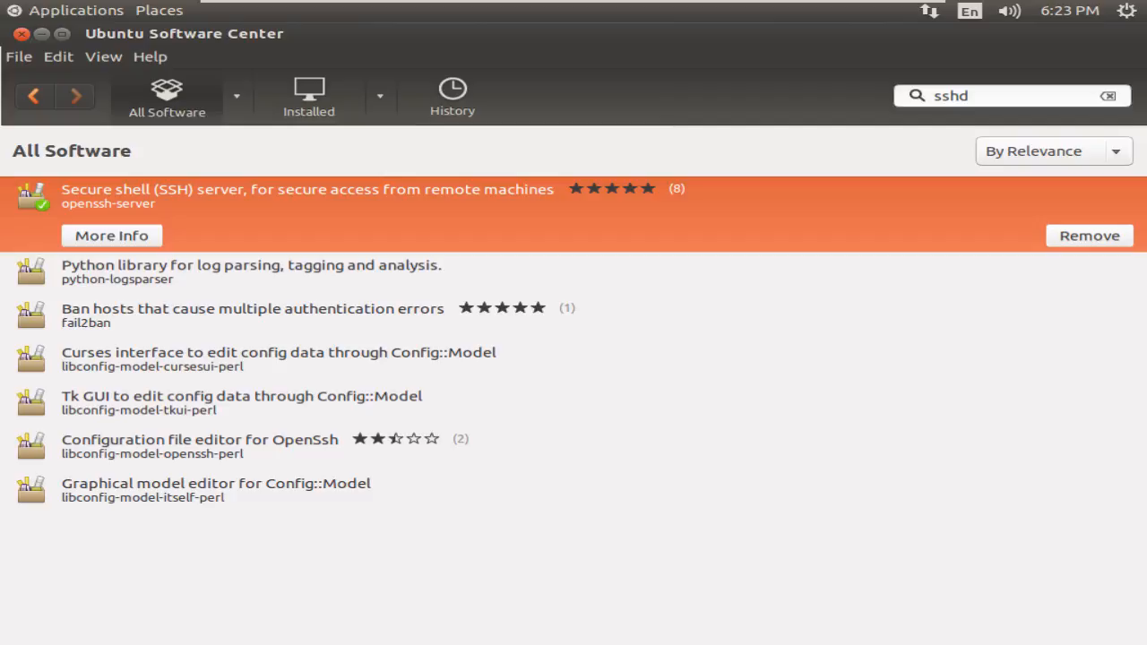
pyautogui.click(41, 34)
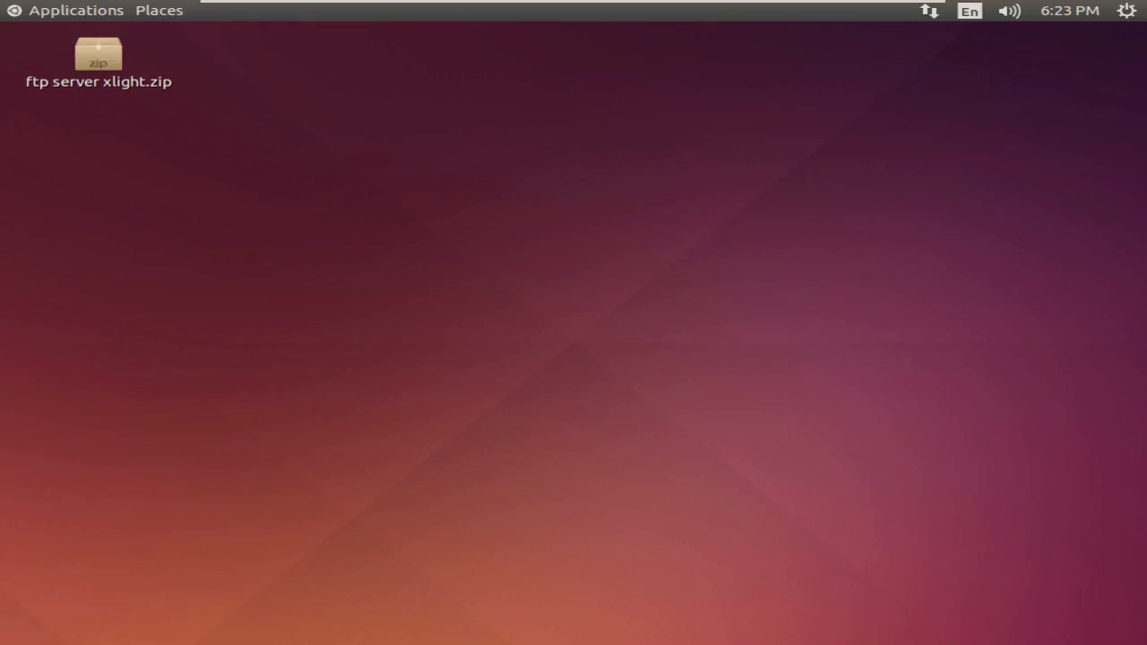
# - Open a Terminal from Applications > Accessories and run /usr/sbin/sshd
pyautogui.click(77, 11)
pyautogui.moveTo(89, 35)
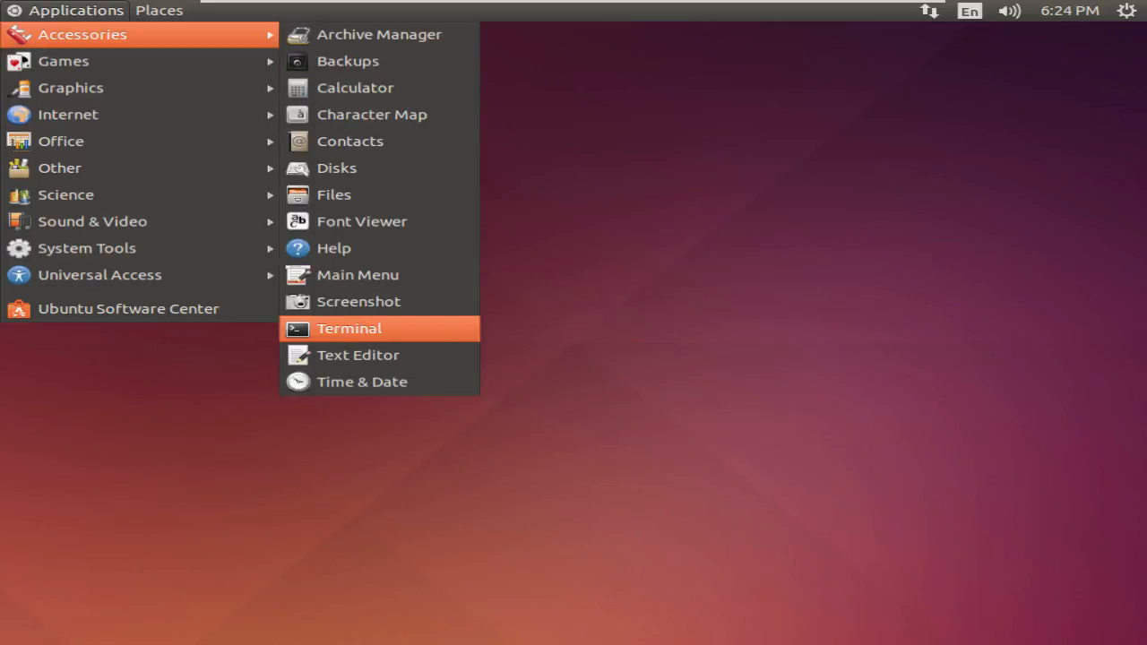
pyautogui.click(349, 328)
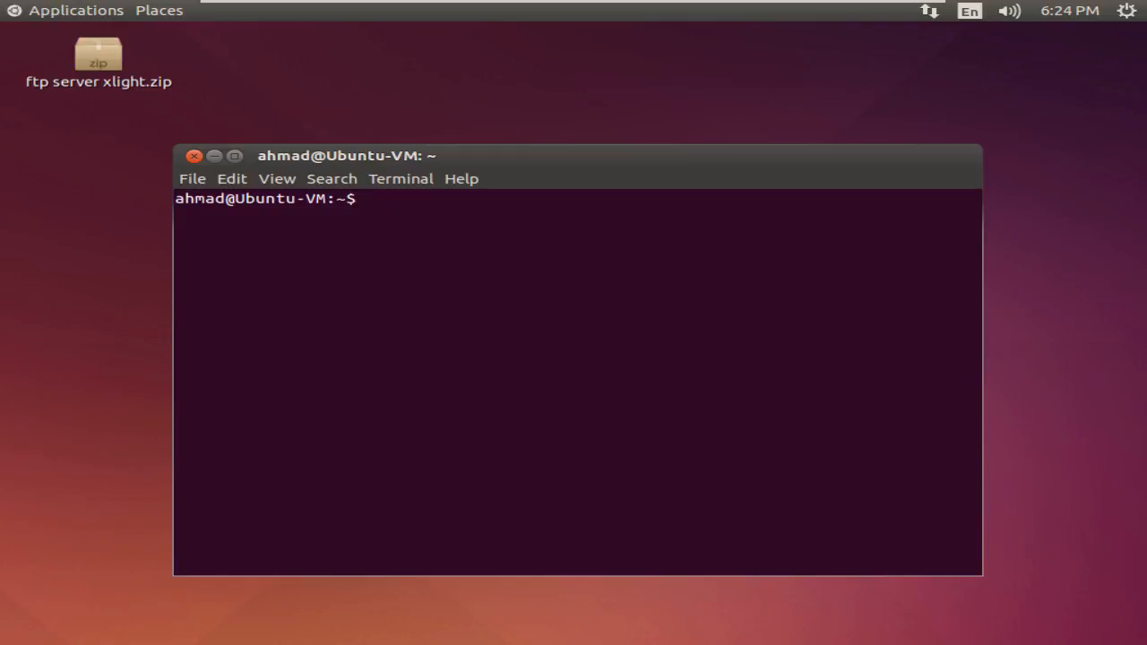
pyautogui.write('/u')
pyautogui.press('Tab')
pyautogui.write('sb')
pyautogui.press('Tab')
pyautogui.write('ss')
pyautogui.press('Tab')
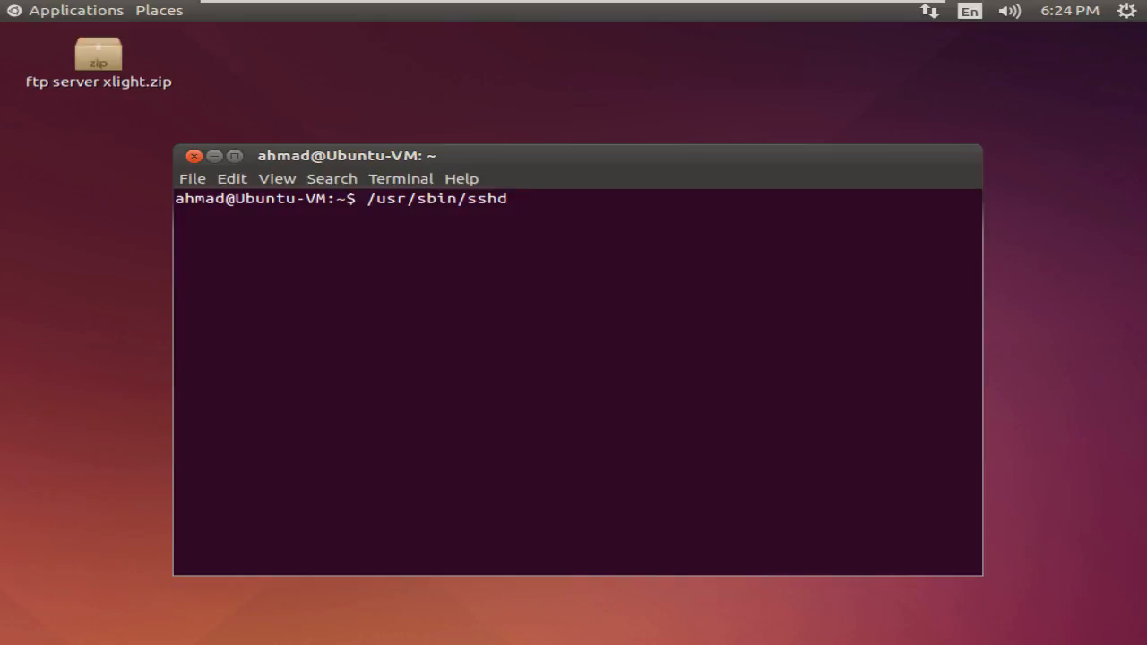
pyautogui.press('Return')
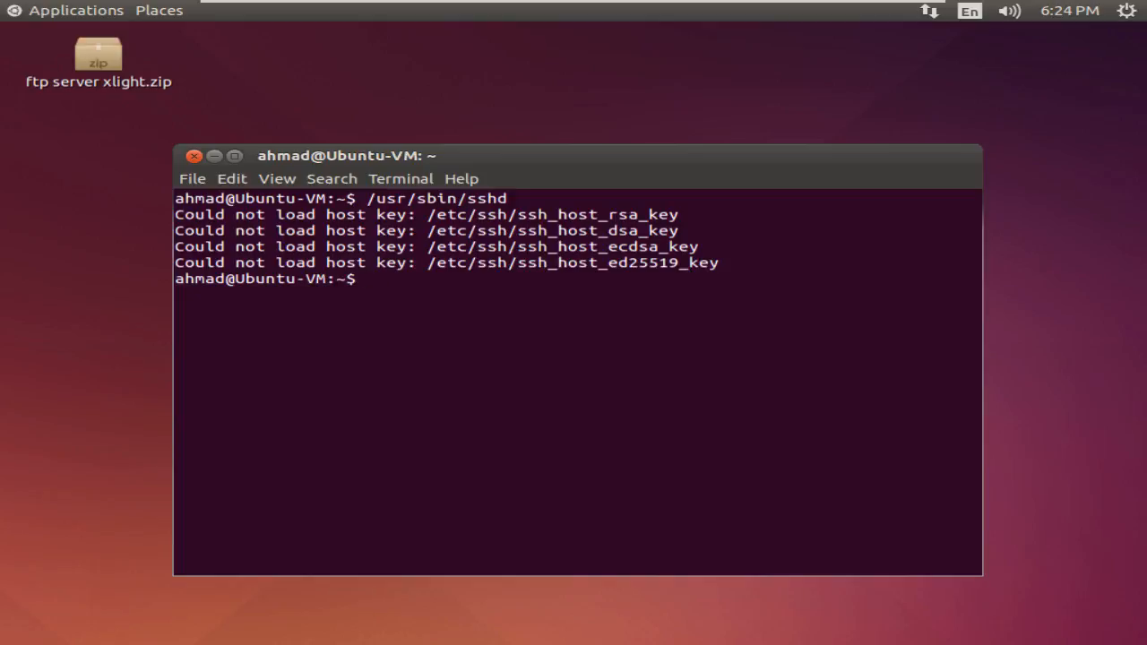
# - Rerun sshd as /usr/sbin/sshd -f /etc/ssh/sshd_config
pyautogui.press('Up')
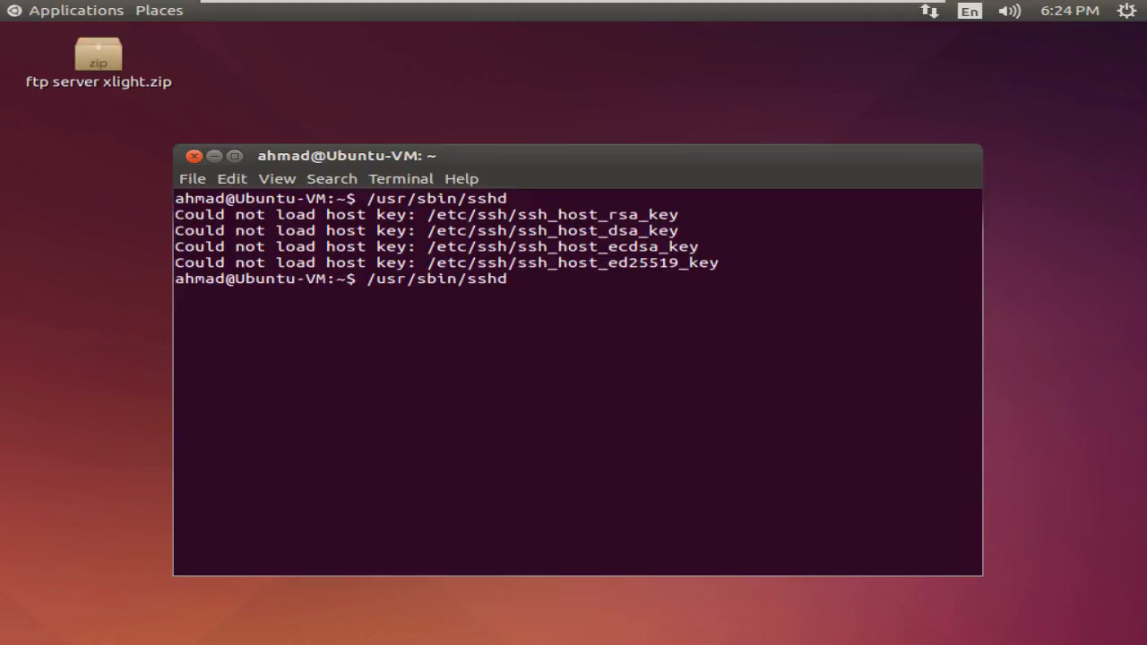
pyautogui.write('-c')
pyautogui.press('BackSpace')
pyautogui.press('BackSpace')
pyautogui.write('f')
pyautogui.press('BackSpace')
pyautogui.press('BackSpace')
pyautogui.write('-f /etc/ssh')
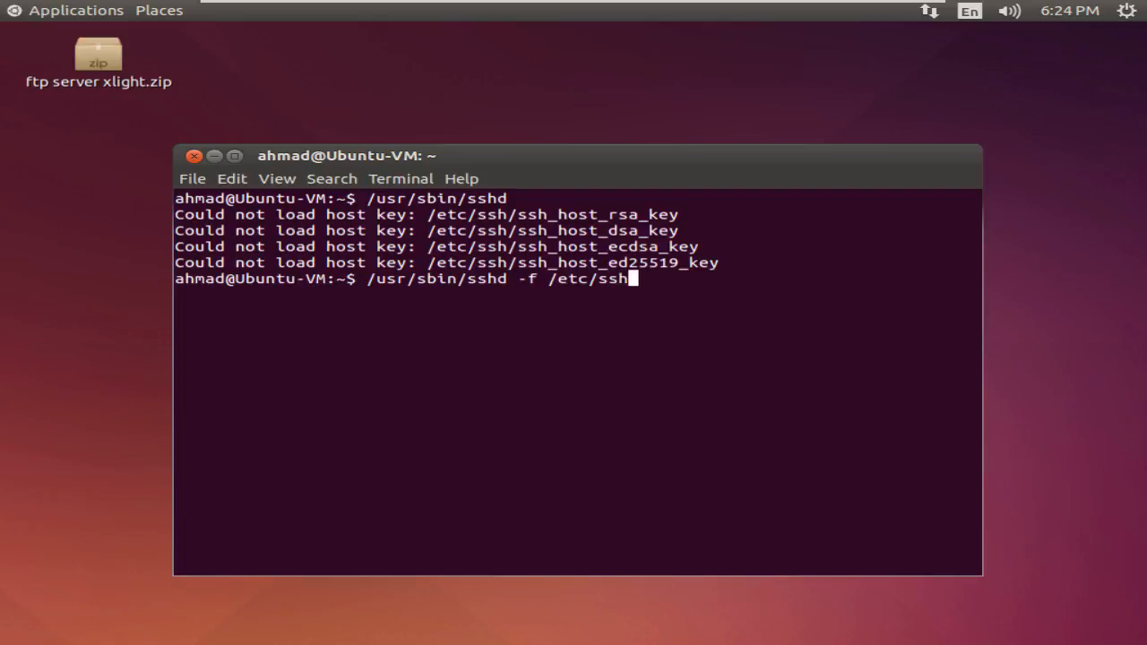
pyautogui.write('/sshd')
pyautogui.press('Tab')
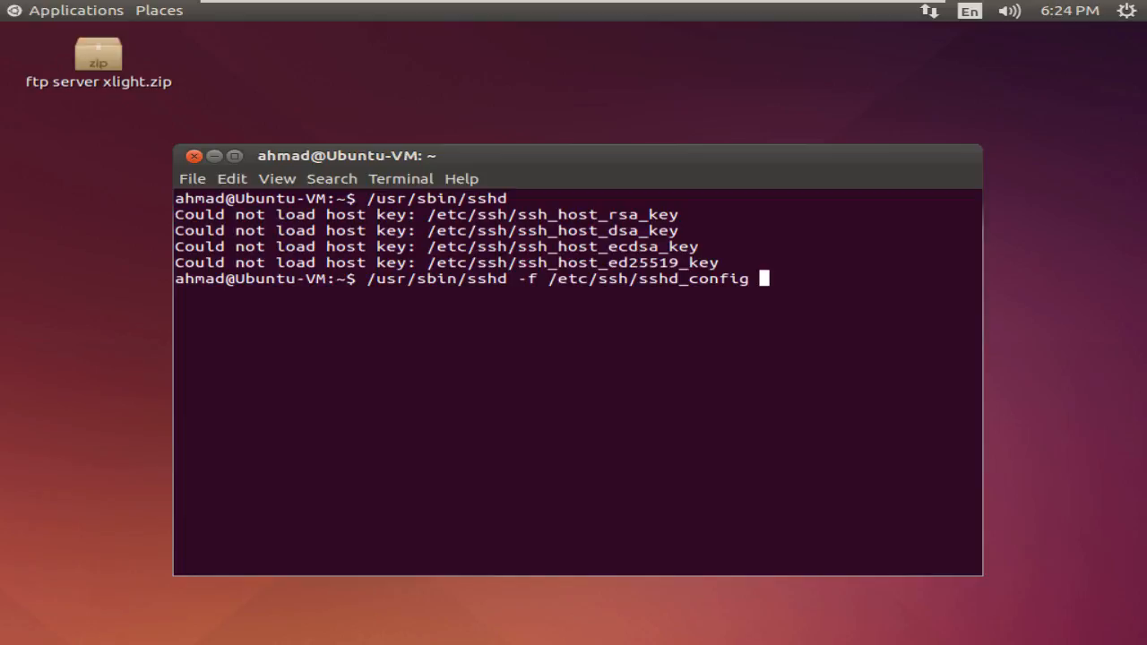
pyautogui.press('Return')
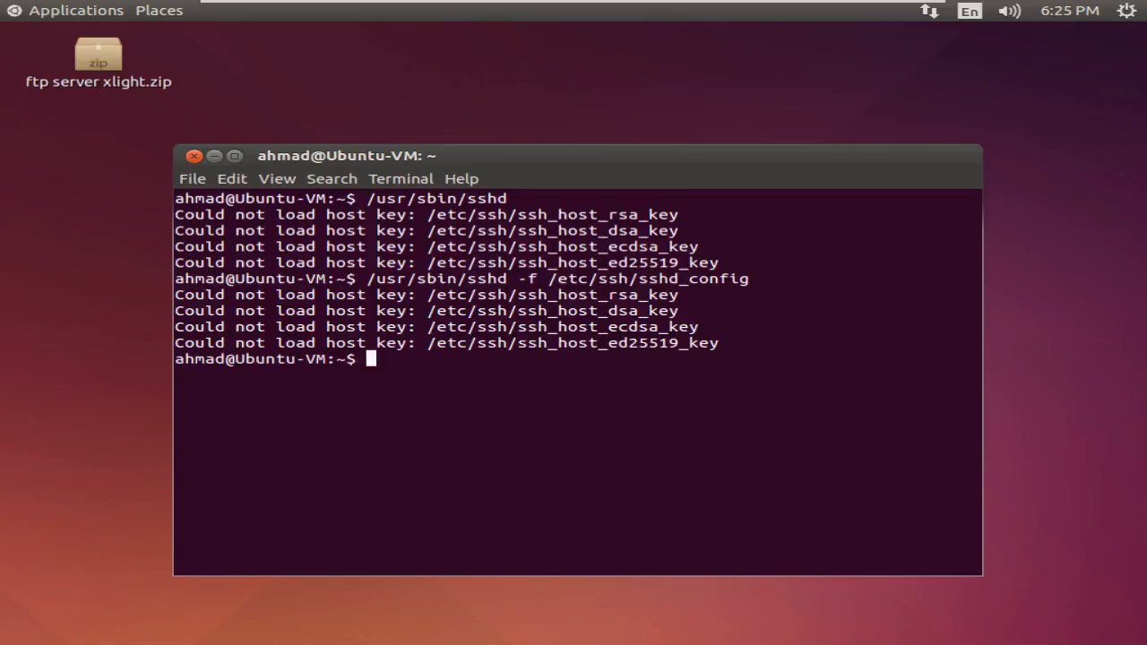
# - Run sudo /usr/sbin/sshd -f /etc/ssh/sshd_config, authorizing with the account password
pyautogui.press('Up')
pyautogui.press('Home')
pyautogui.write('sudo')
pyautogui.press('Return')
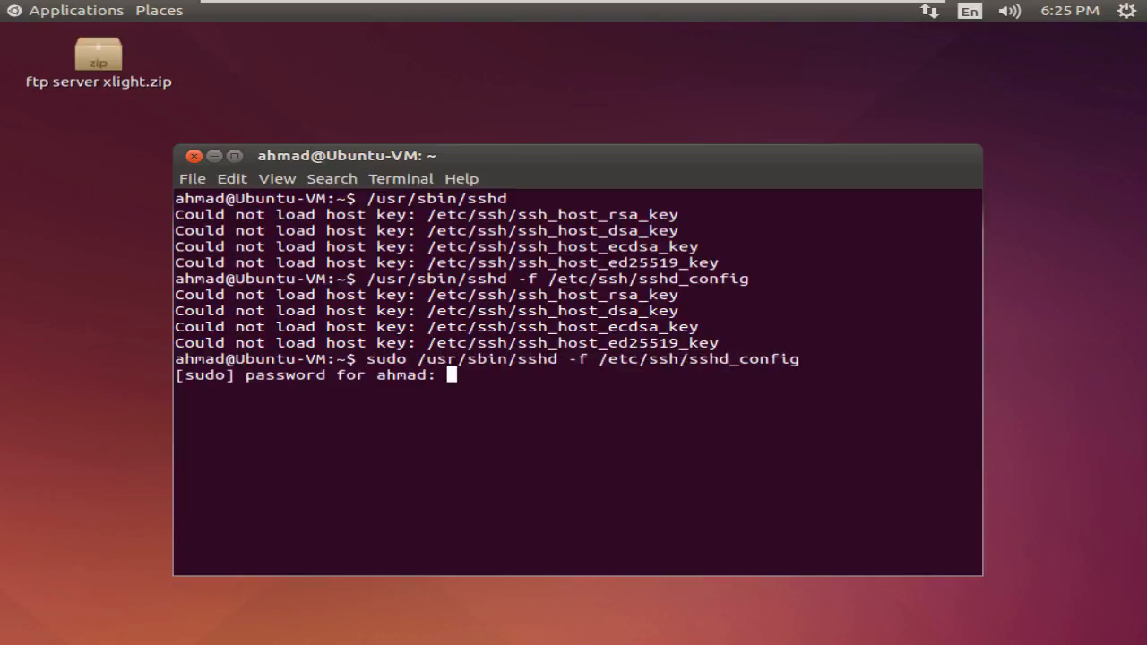
pyautogui.press('Return')
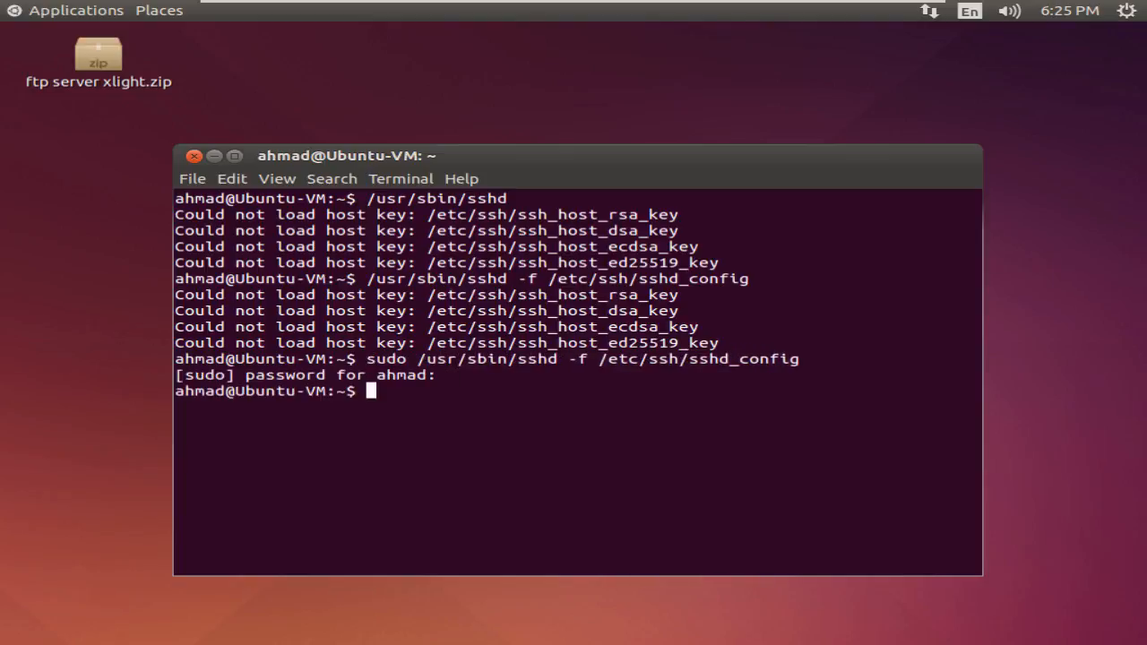
pyautogui.press('Return')
pyautogui.press('Return')
# - Run ps aux | grep sshd to list the sshd processes
pyautogui.write('ps au')
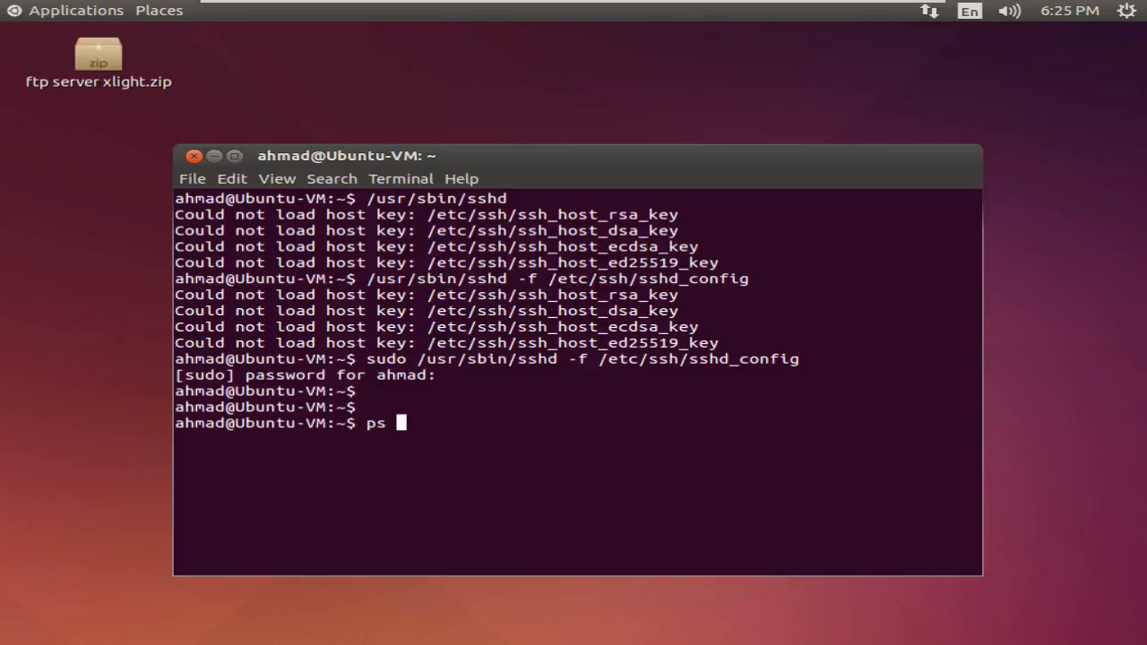
pyautogui.write('x | gre')
pyautogui.doubleClick(377, 423)
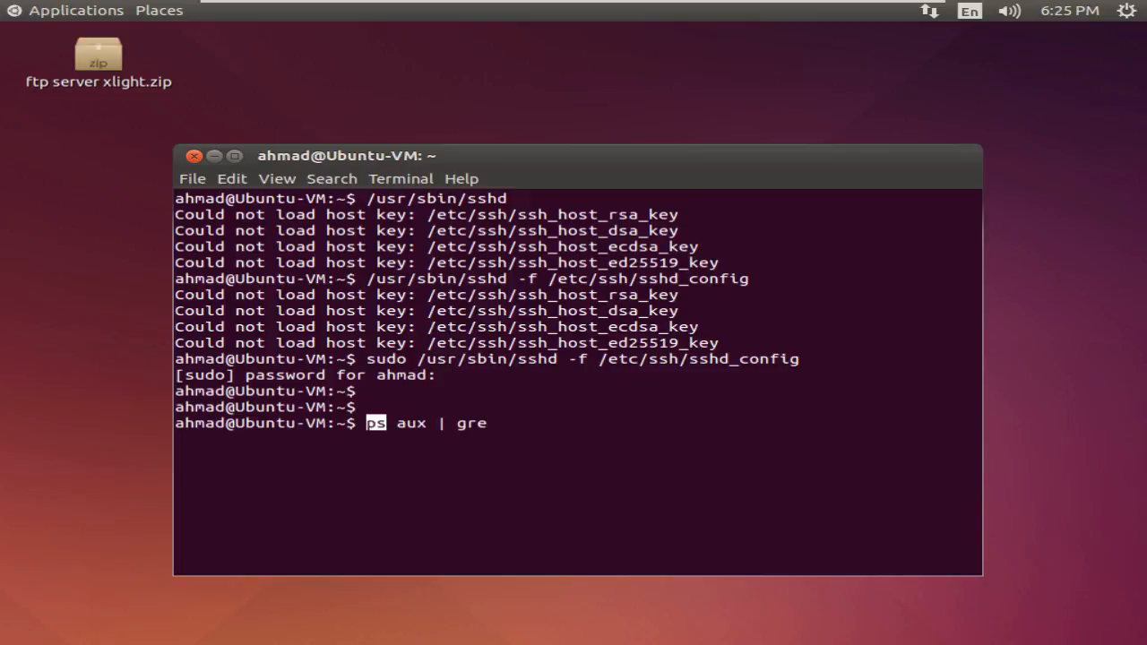
pyautogui.click(411, 423)
pyautogui.doubleClick(411, 423)
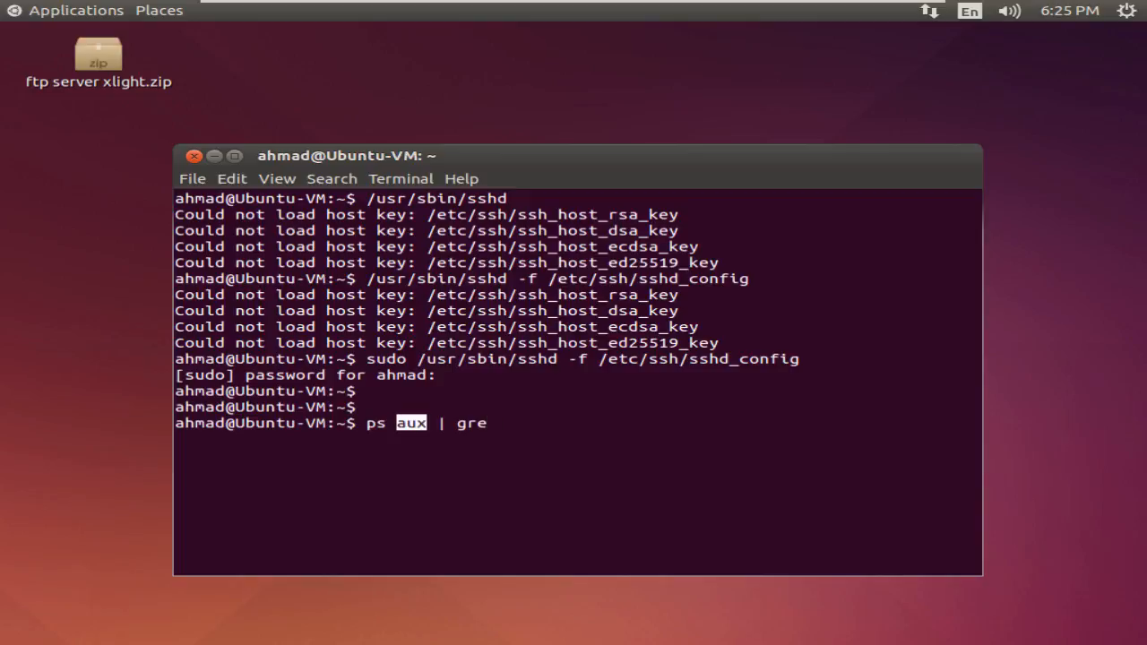
pyautogui.click(412, 423)
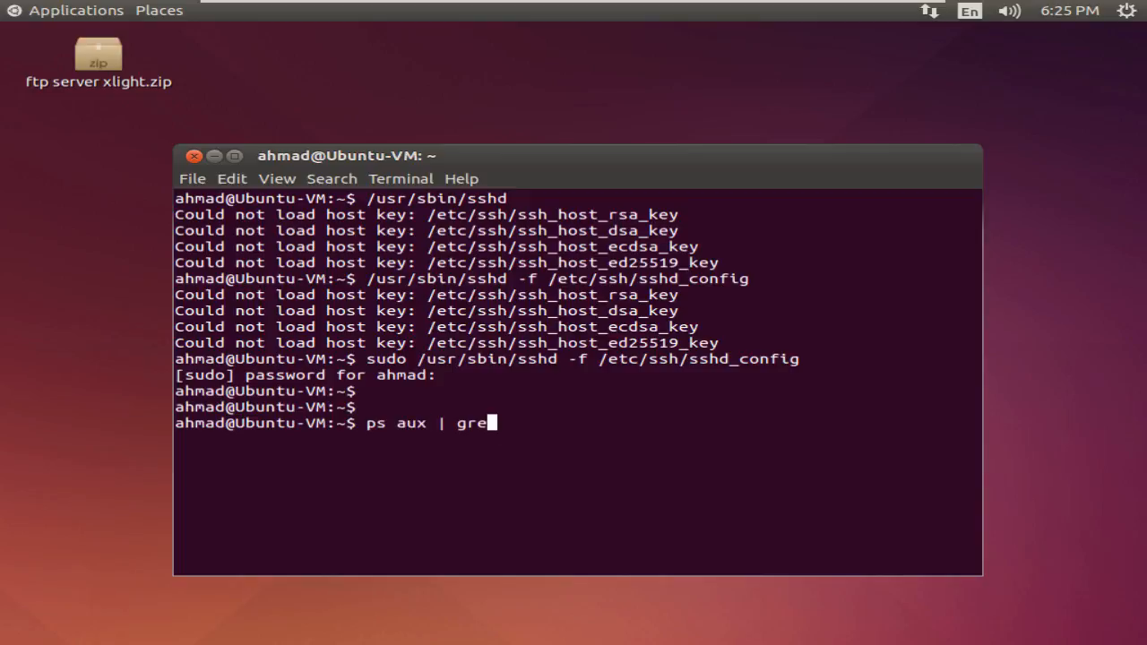
pyautogui.write('p sshd')
pyautogui.press('Return')
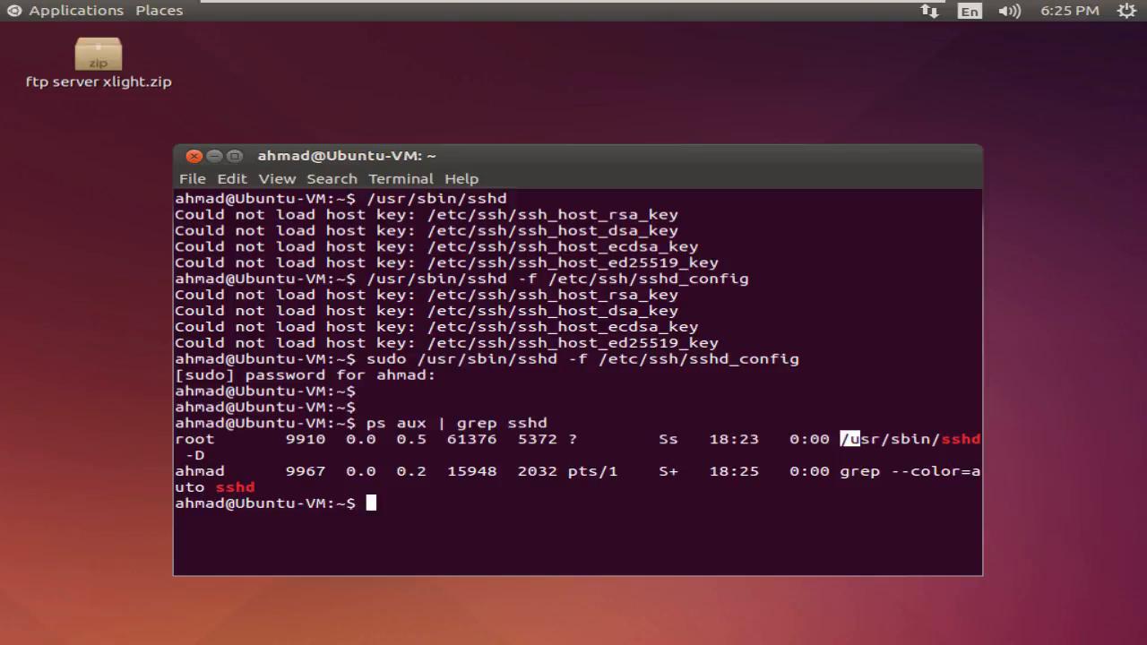
# - Highlight the /usr/sbin/sshd -D root process in the output, then exit VMware full screen
pyautogui.moveTo(841, 439); pyautogui.dragTo(981, 455)
pyautogui.moveTo(276, 455)
pyautogui.mouseDown()
pyautogui.moveTo(279, 486)
pyautogui.moveTo(273, 457)
pyautogui.mouseUp()
pyautogui.click(273, 457)
pyautogui.click(444, 13)
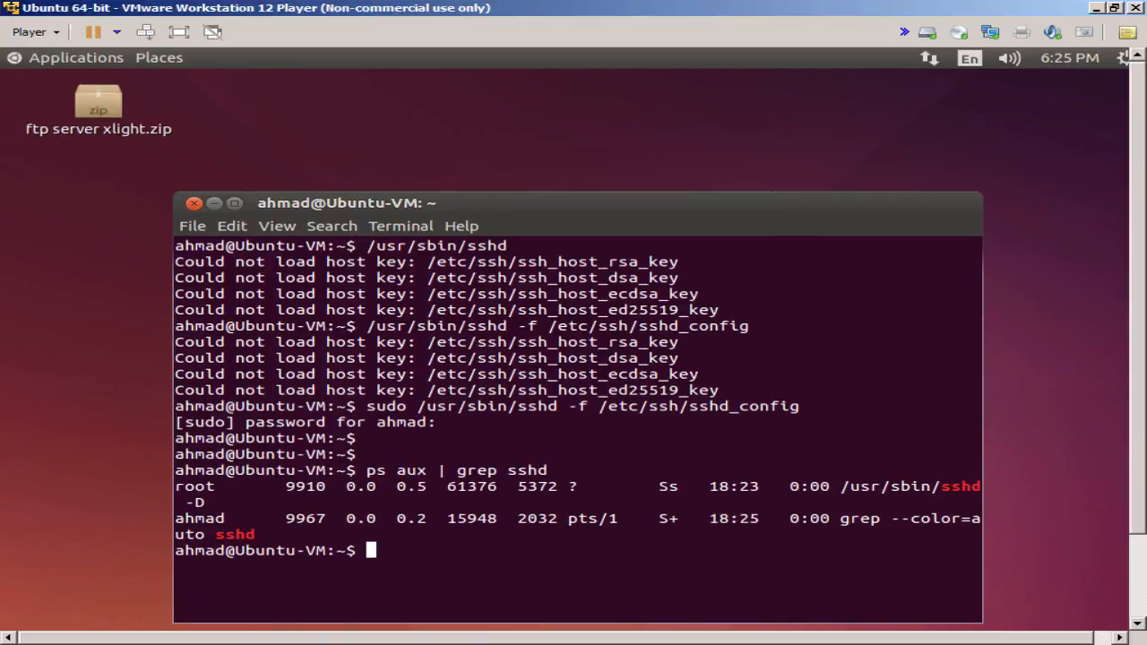
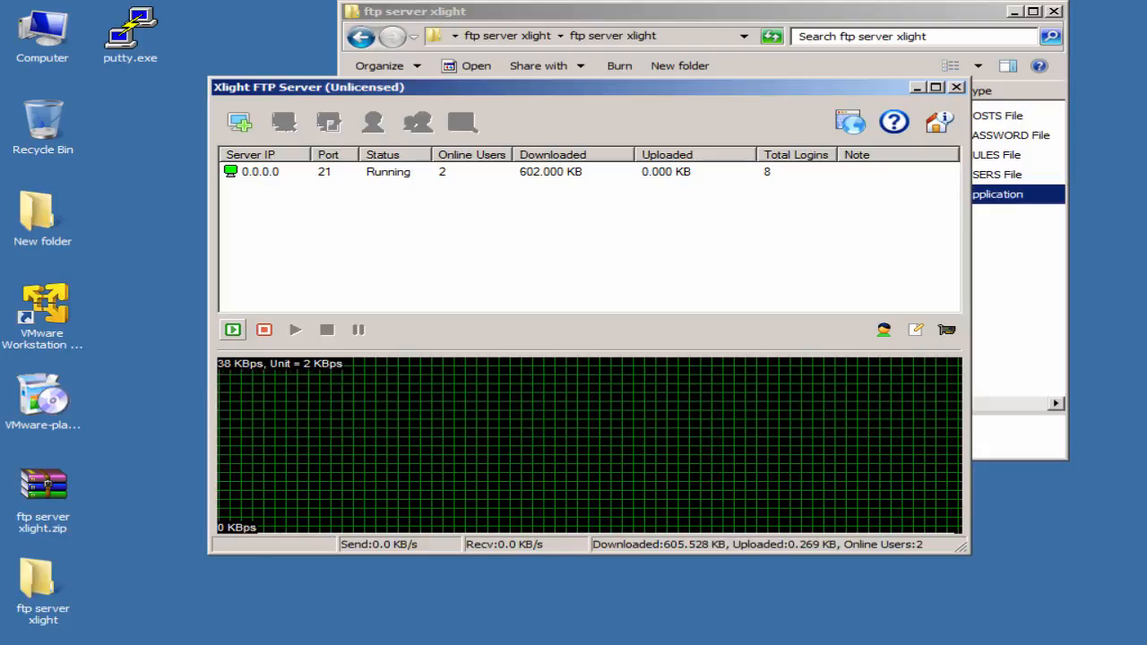
# - Minimize the FTP server and file browser windows, then launch PuTTY from the desktop
pyautogui.click(917, 88)
pyautogui.click(1015, 12)
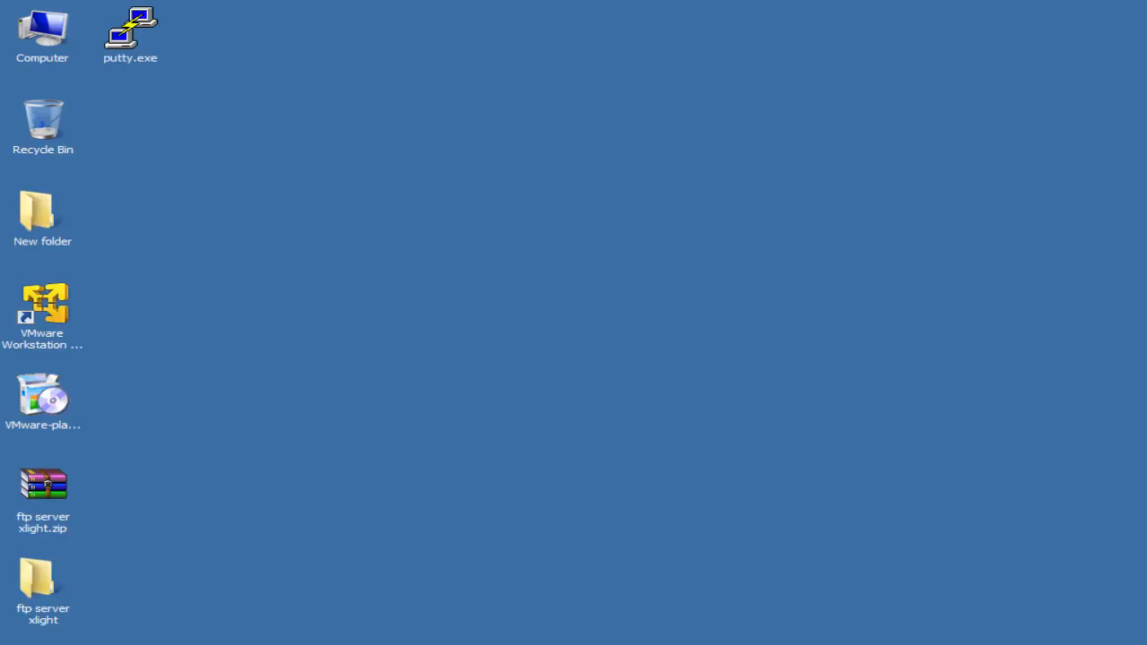
pyautogui.click(131, 29)
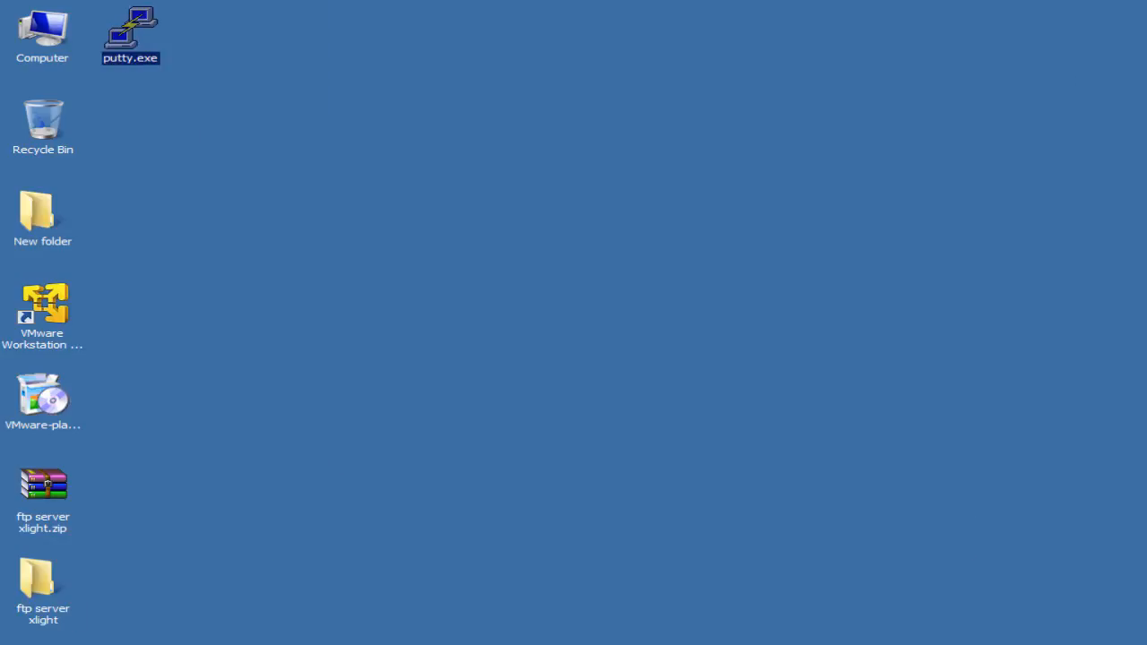
pyautogui.doubleClick(131, 29)
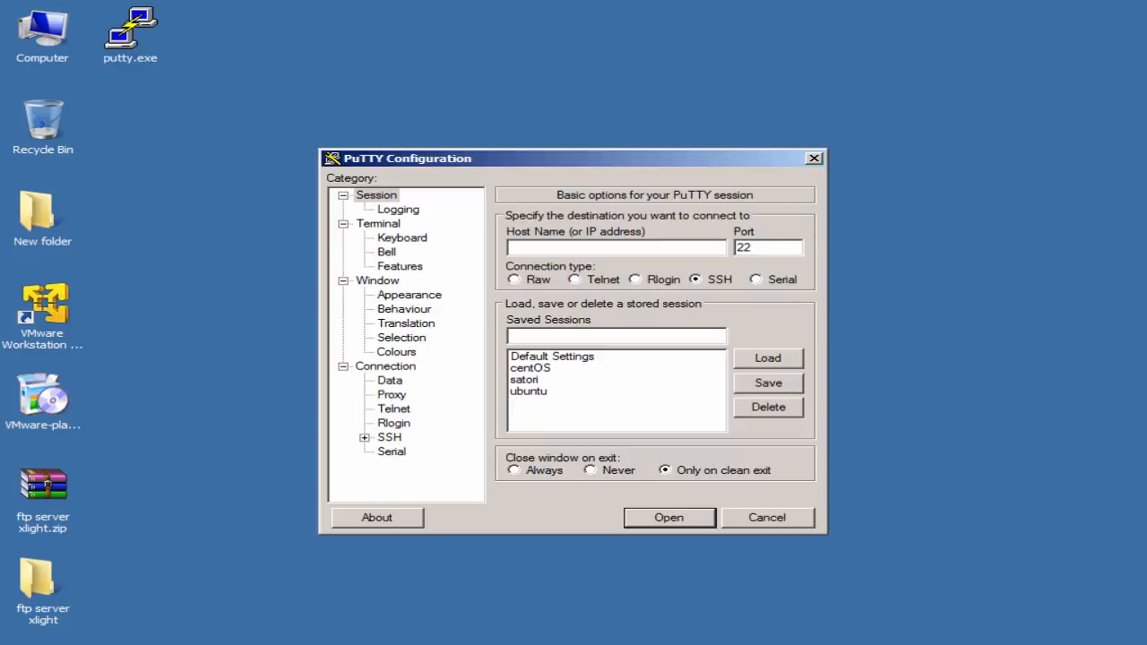
pyautogui.moveTo(538, 158); pyautogui.dragTo(565, 116)
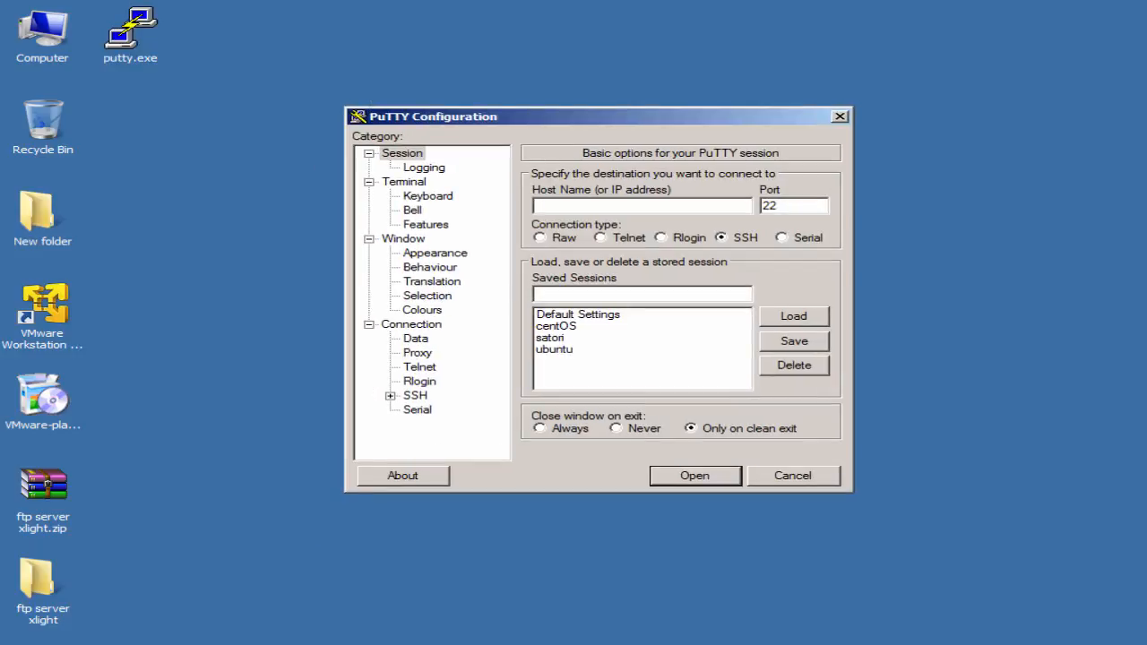
# - Load the saved 'ubuntu' session and change its host address from 192.168.1.4 to 192.168.1.5
pyautogui.click(555, 349)
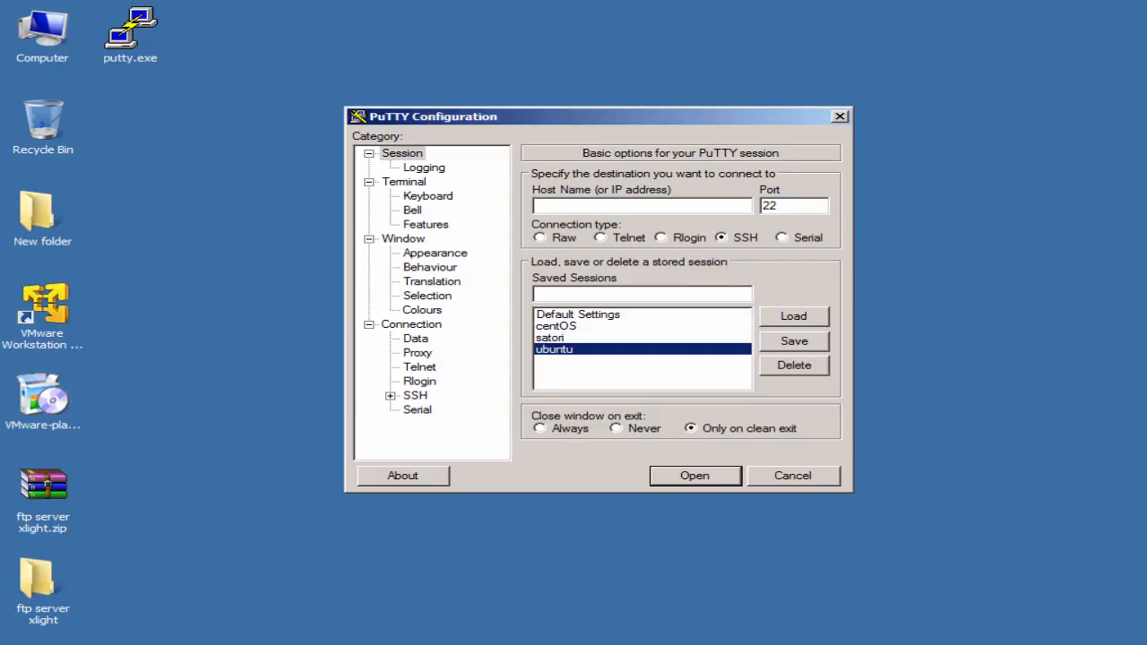
pyautogui.click(794, 316)
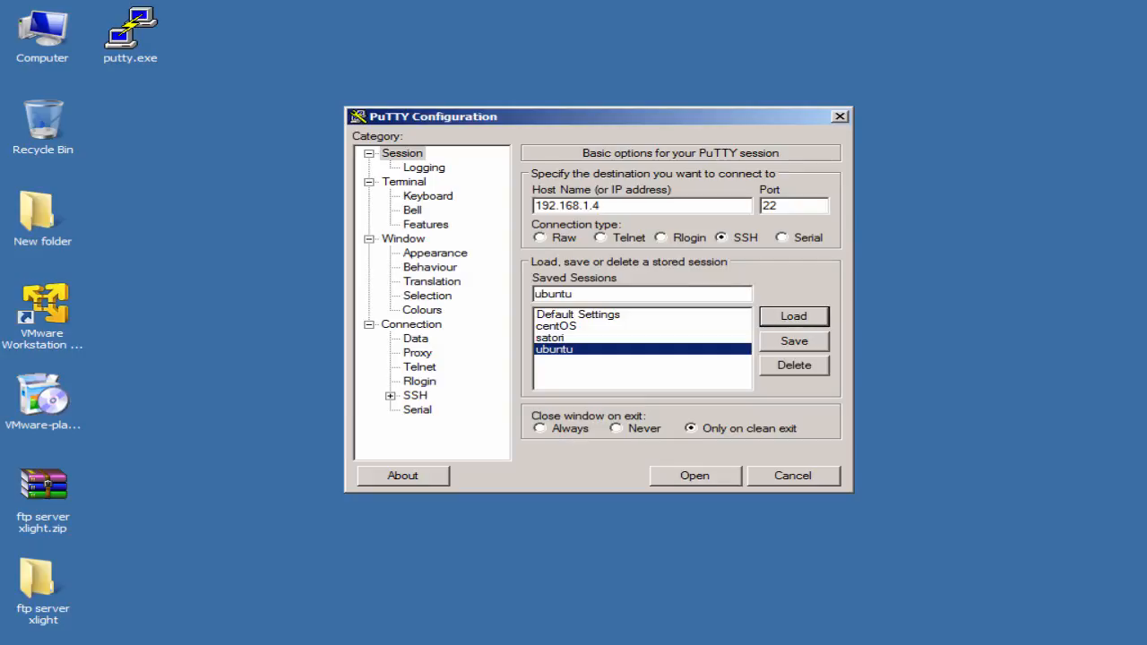
pyautogui.click(603, 206)
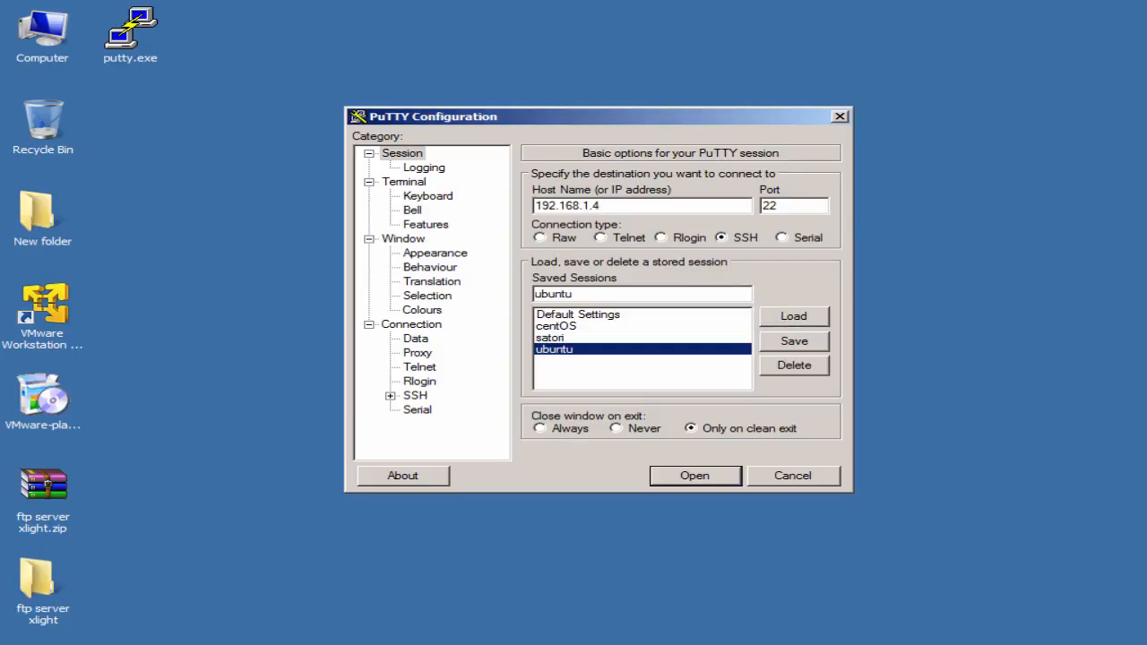
pyautogui.press('BackSpace')
pyautogui.write('5')
# - Open the SSH connection to 192.168.1.5 and accept and cache the server's host key
pyautogui.press('Return')
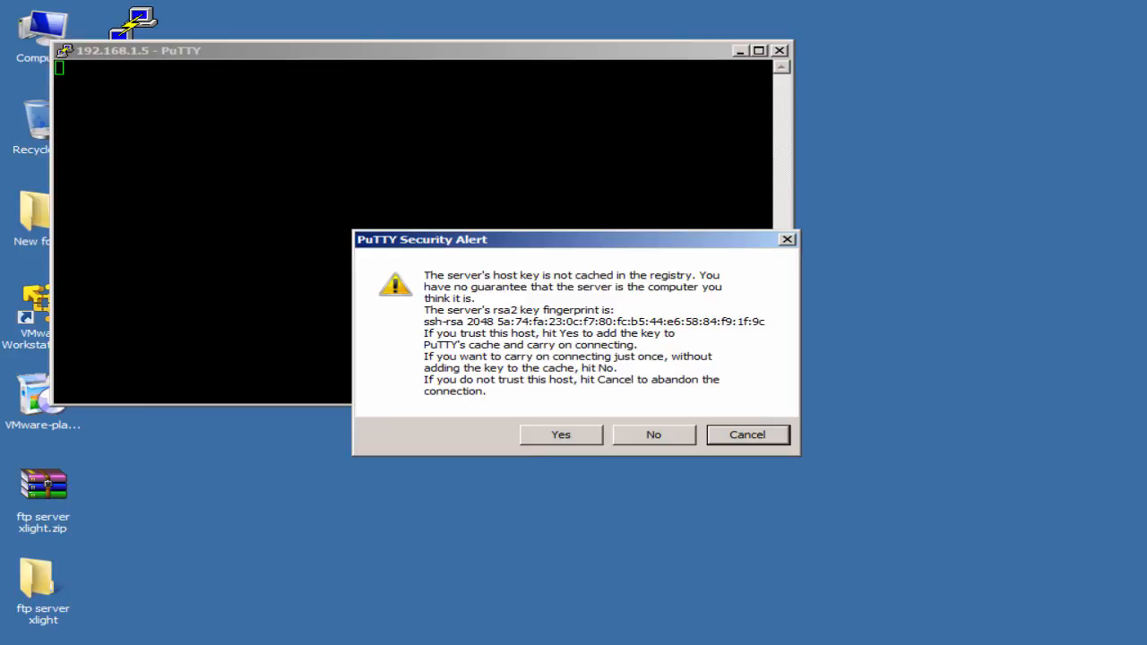
pyautogui.press('Tab')
pyautogui.press('Return')
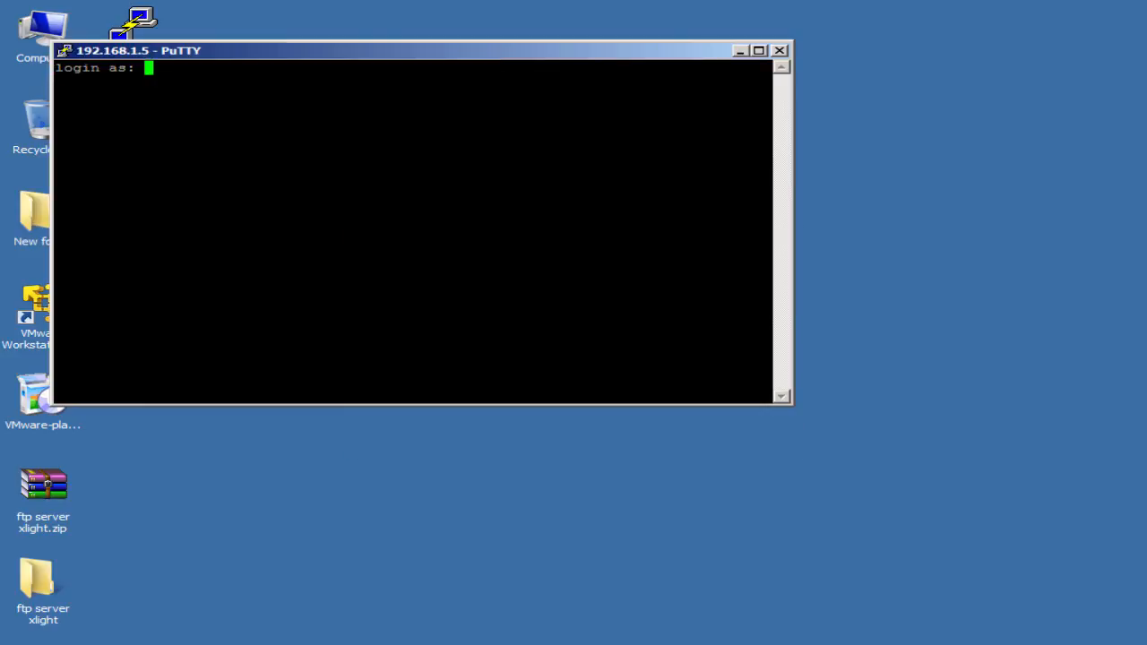
pyautogui.moveTo(358, 50); pyautogui.dragTo(525, 147)
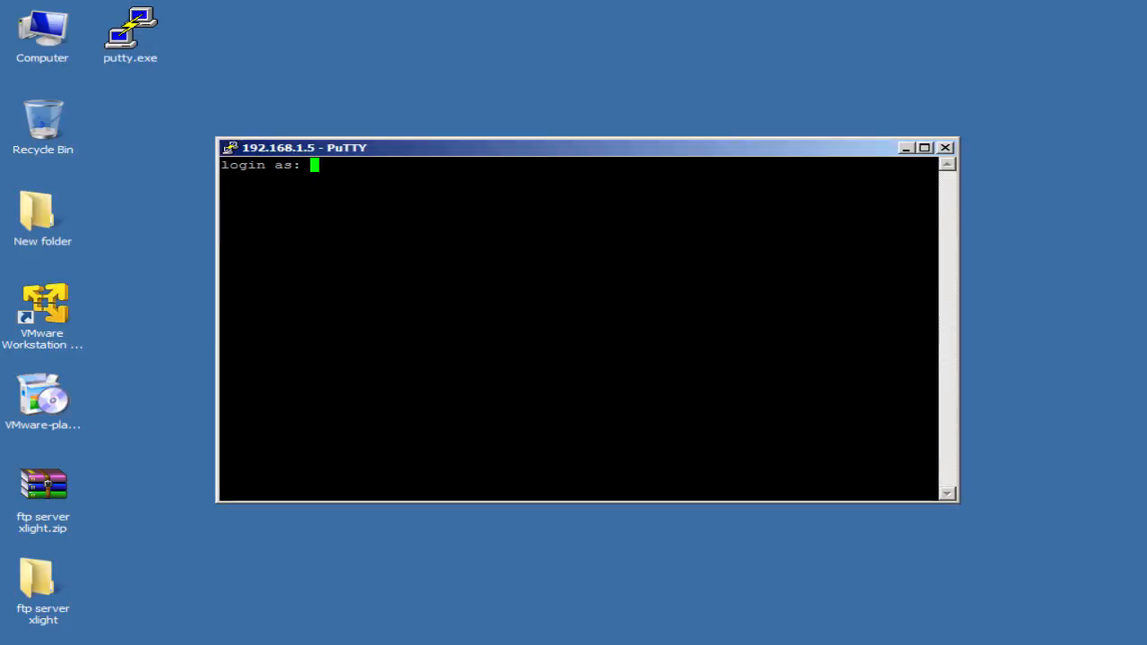
# - Log in at the prompts with the account's user name and password
pyautogui.write('ahmad')
pyautogui.press('Return')
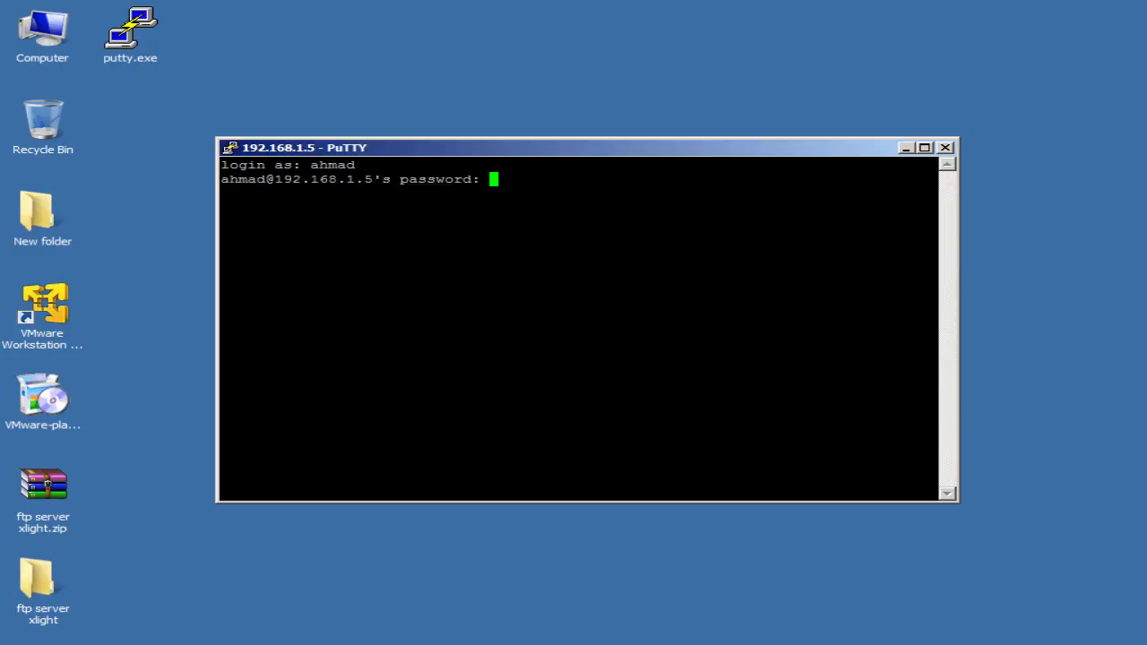
pyautogui.press('Return')
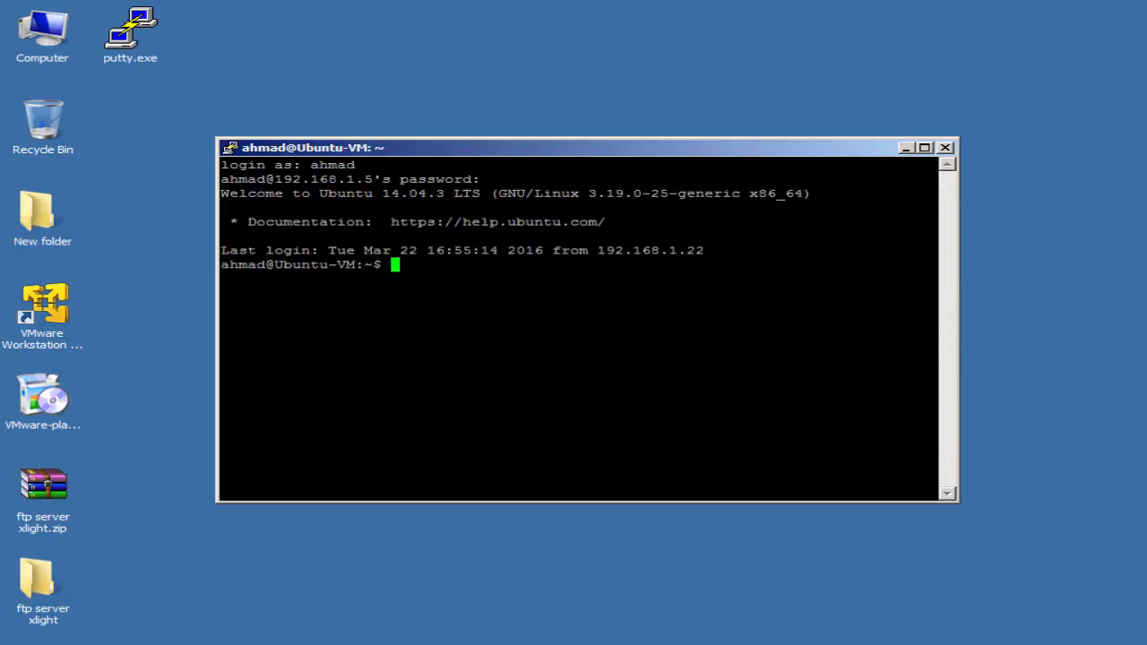
pyautogui.press('Return')
pyautogui.press('Return')
pyautogui.press('Return')
pyautogui.press('Return')
pyautogui.press('Return')
pyautogui.press('Return')
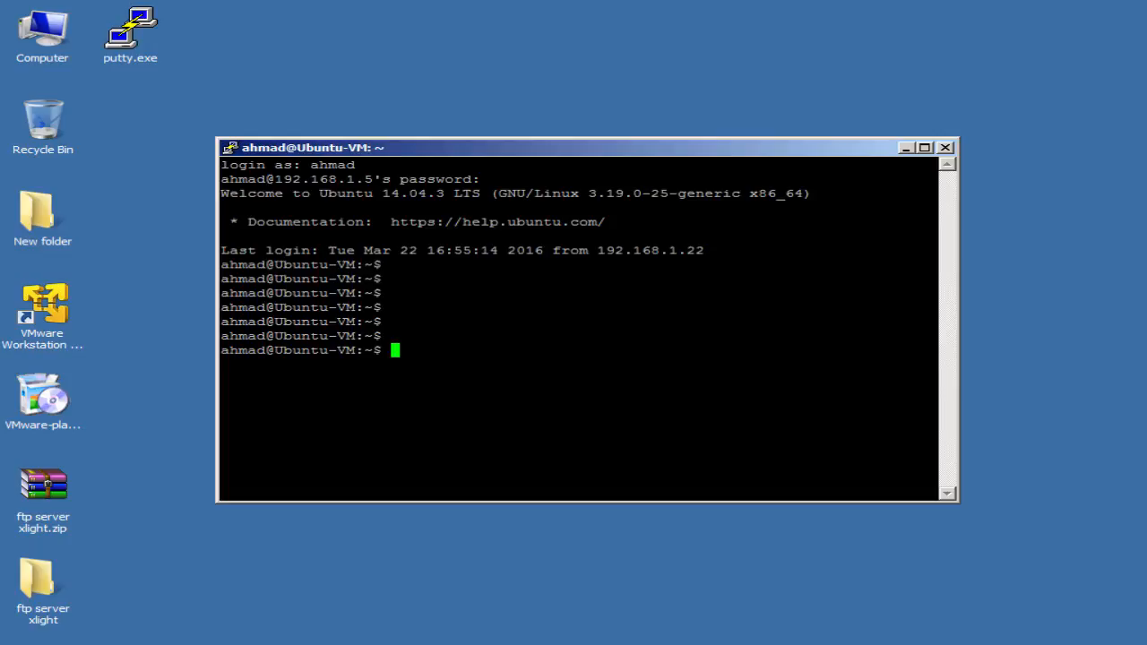
pyautogui.hotkey('alt', 'Tab')
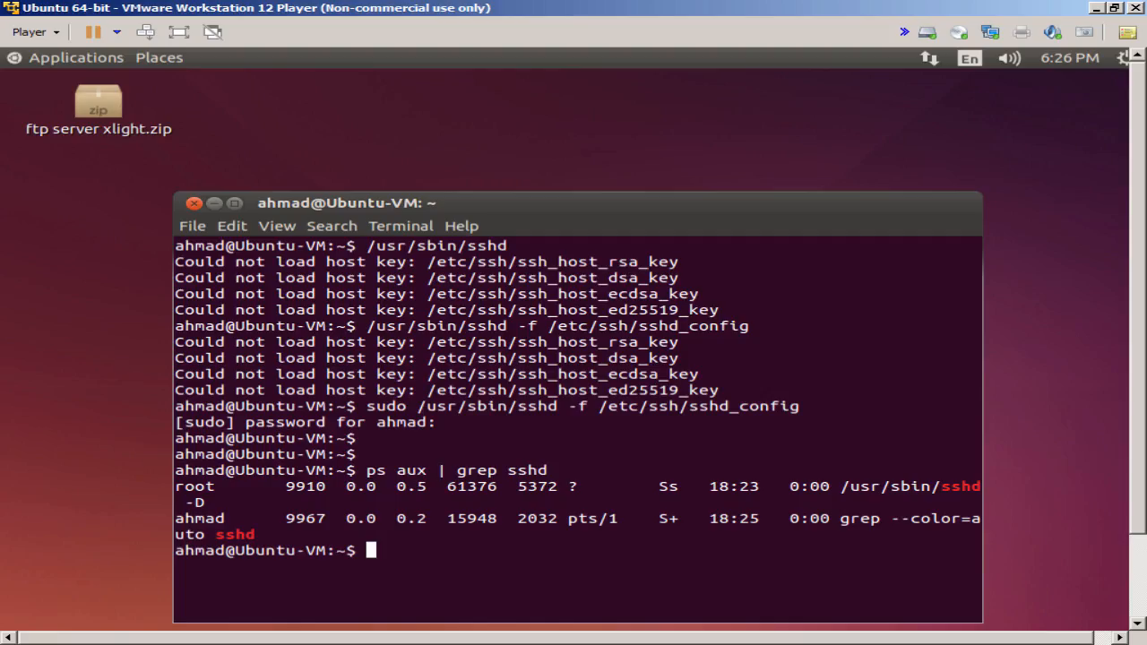
pyautogui.hotkey('alt', 'Tab')
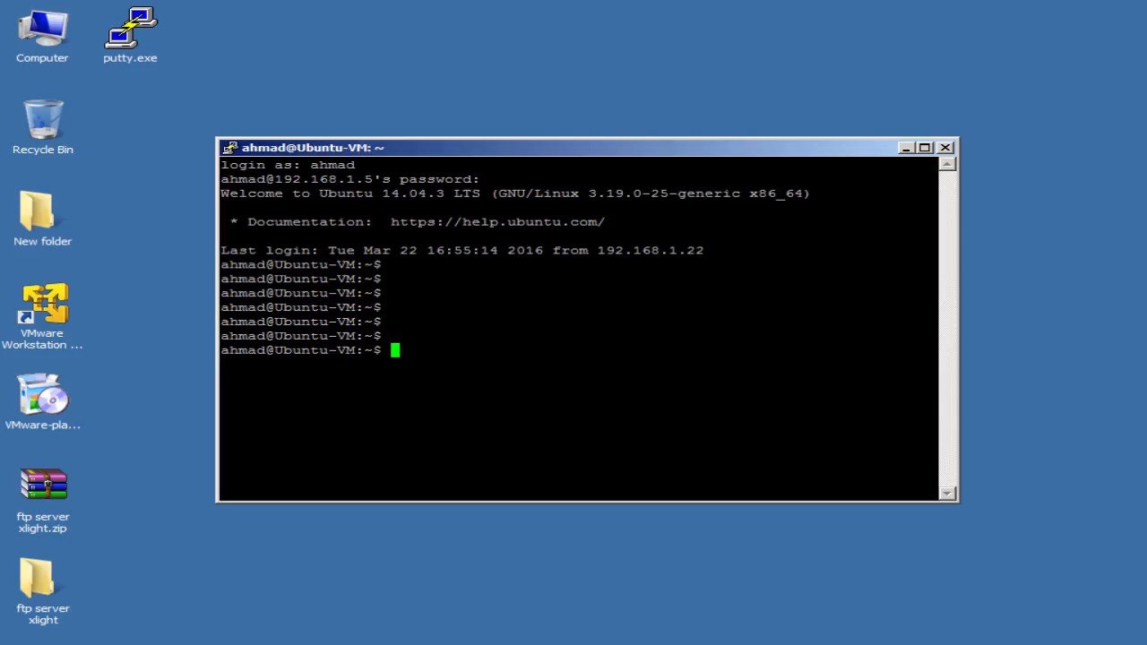